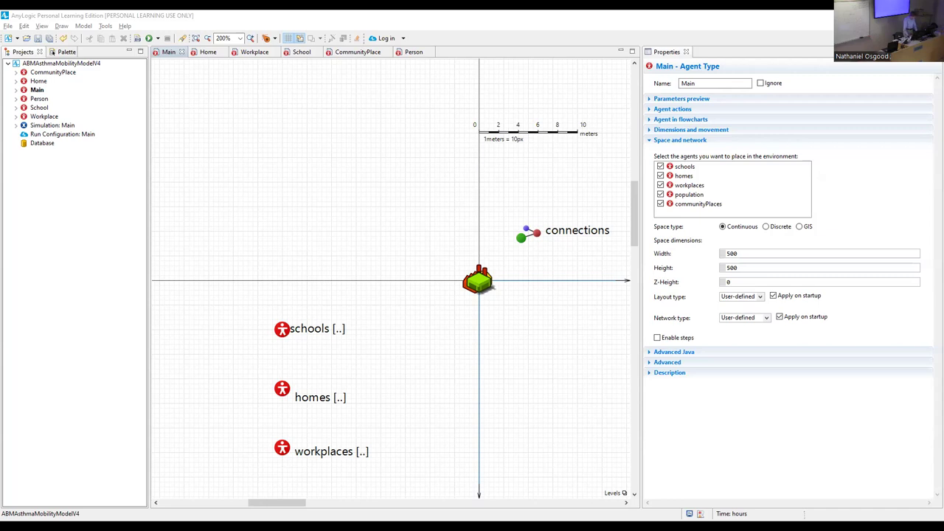
{"action": "left_click", "coordinate": [41, 63]}
{"action": "right_click", "coordinate": [42, 66]}
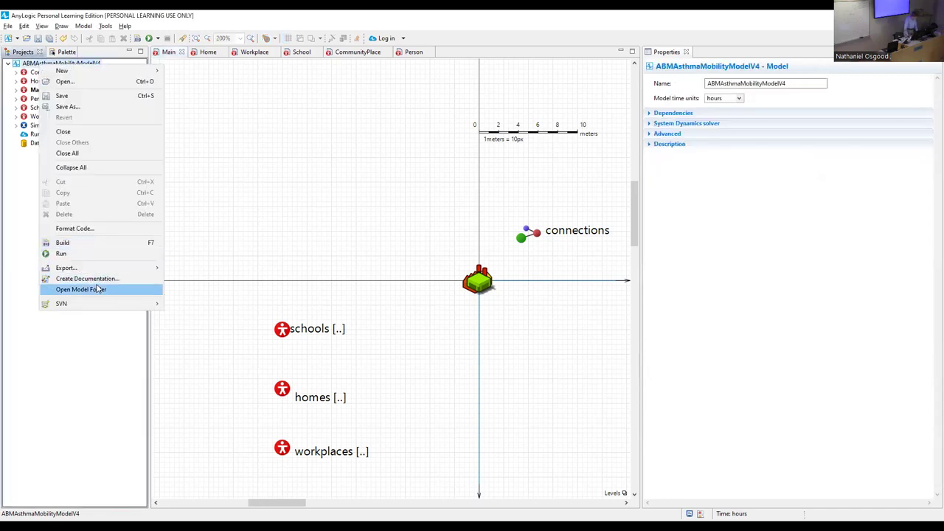
{"action": "left_click", "coordinate": [25, 212]}
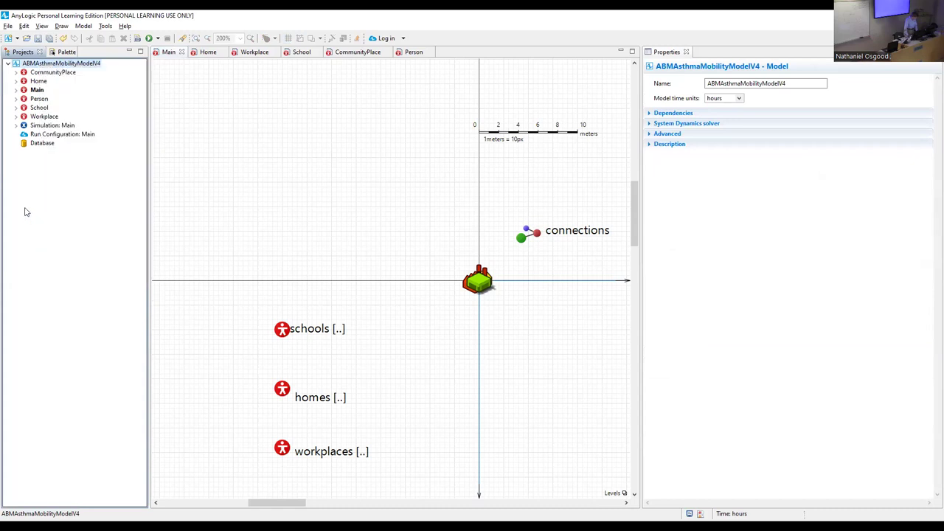
Run the Simulation: Main experiment to observe the current model
{"action": "left_click", "coordinate": [52, 126]}
{"action": "right_click", "coordinate": [51, 124]}
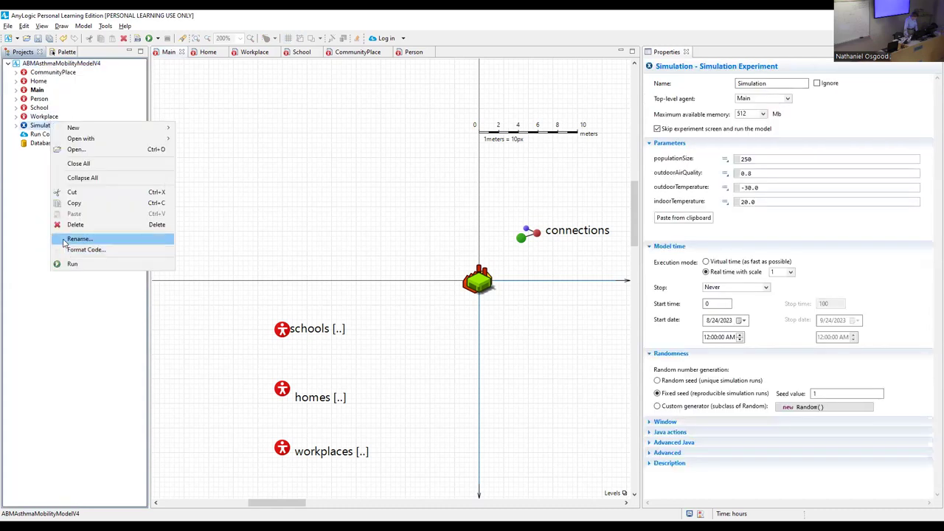
{"action": "left_click", "coordinate": [74, 264]}
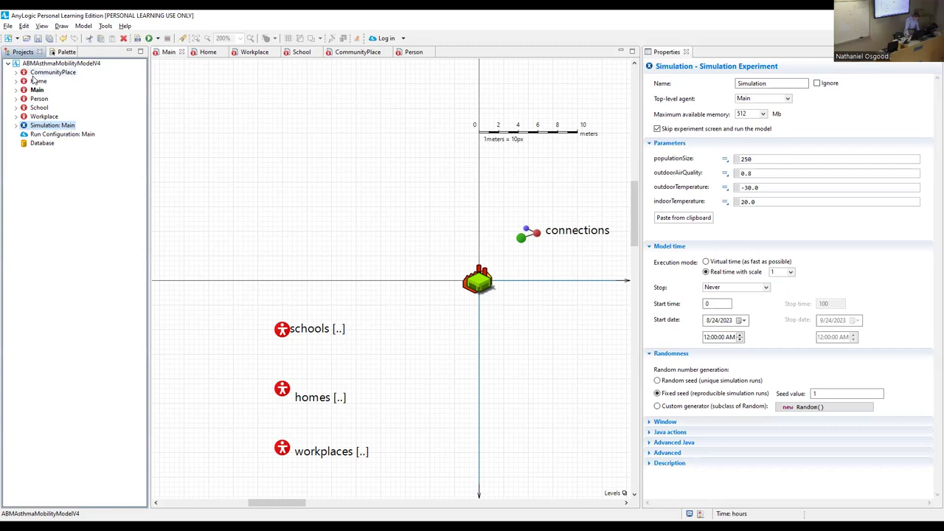
Examine the Person and Home agent type diagrams, including their scale rulers
{"action": "double_click", "coordinate": [38, 98]}
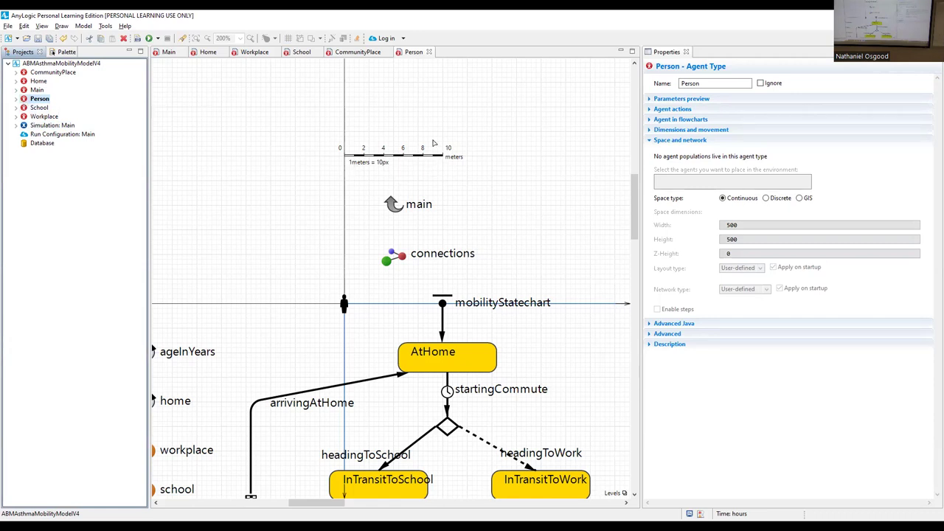
{"action": "double_click", "coordinate": [39, 81]}
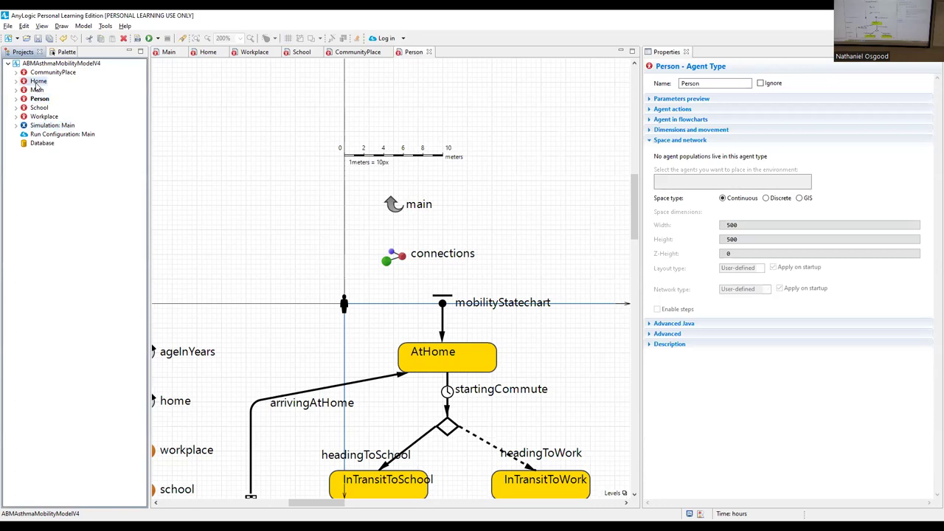
{"action": "scroll", "coordinate": [420, 130], "scroll_direction": "up", "scroll_amount": 3}
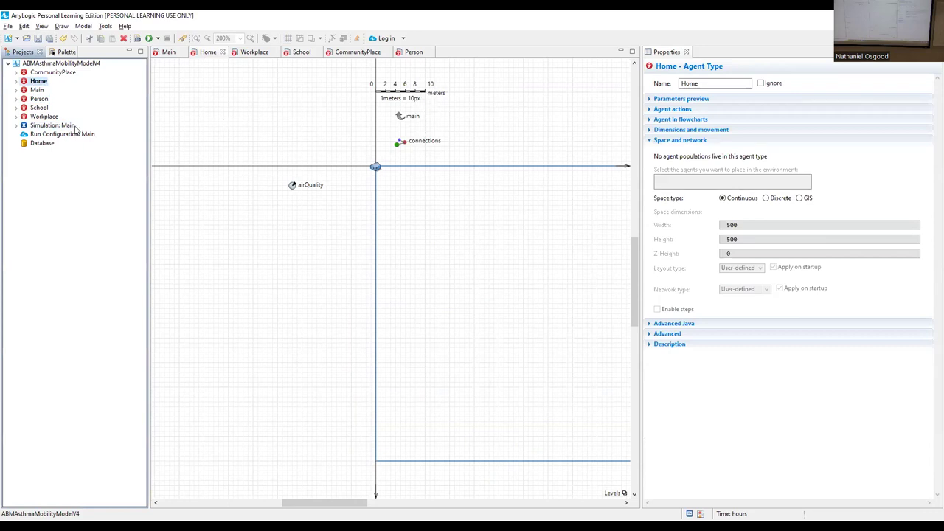
{"action": "left_click", "coordinate": [35, 100]}
{"action": "double_click", "coordinate": [37, 100]}
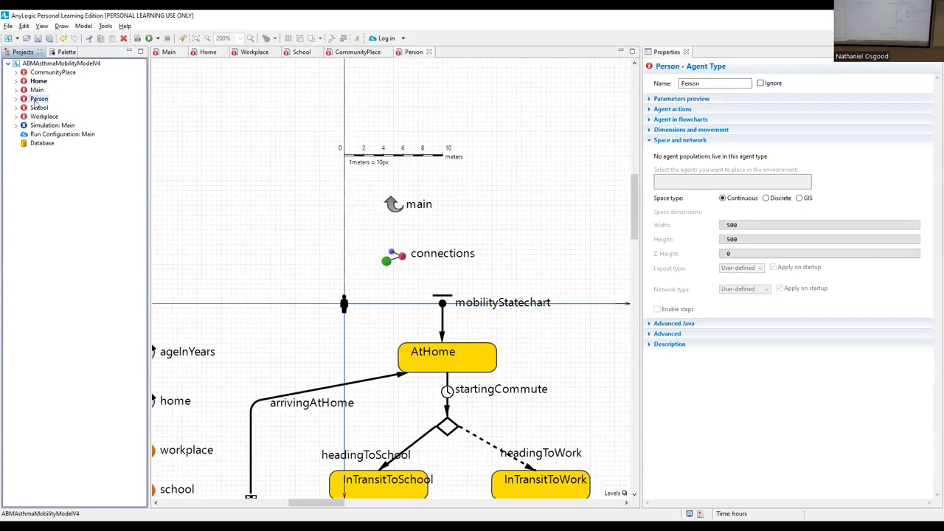
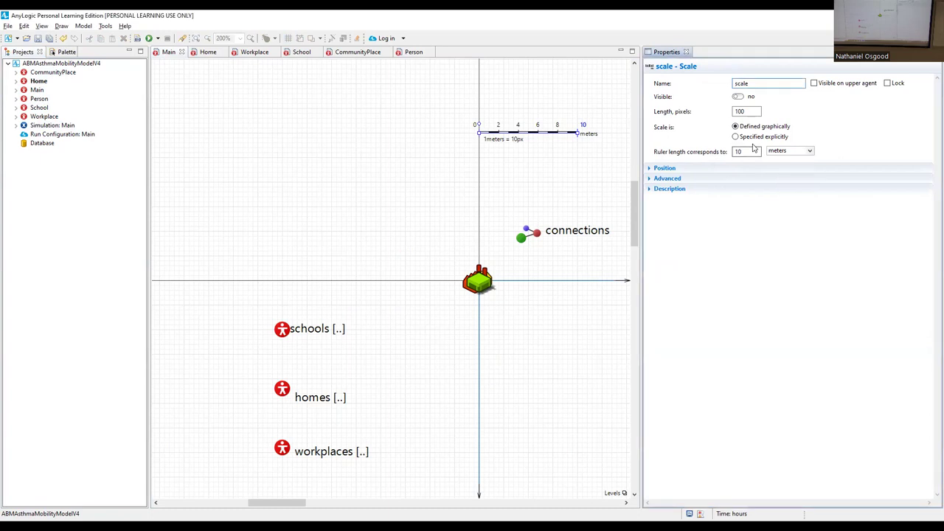
Set the scale ruler in the Main agent type to correspond to 1 kilometers and deselect it
{"action": "left_click", "coordinate": [744, 151]}
{"action": "left_click", "coordinate": [784, 151]}
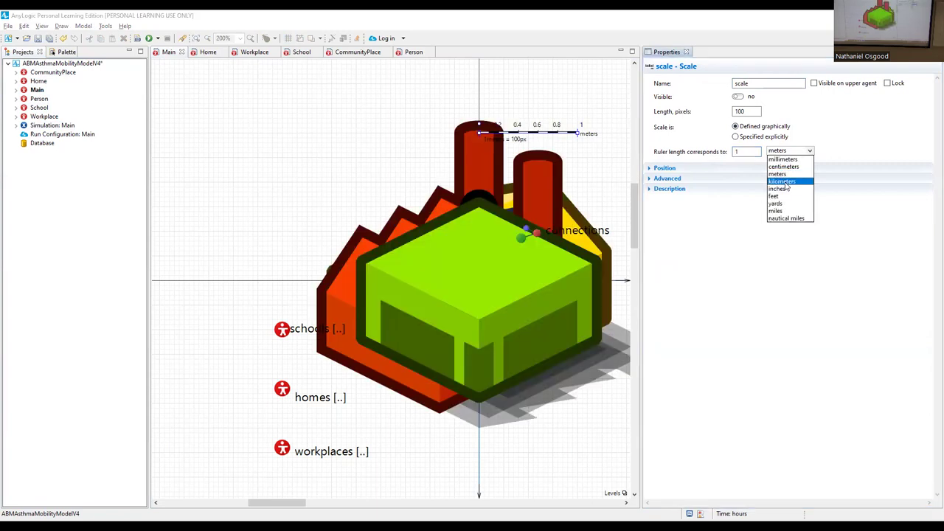
{"action": "left_click", "coordinate": [783, 182]}
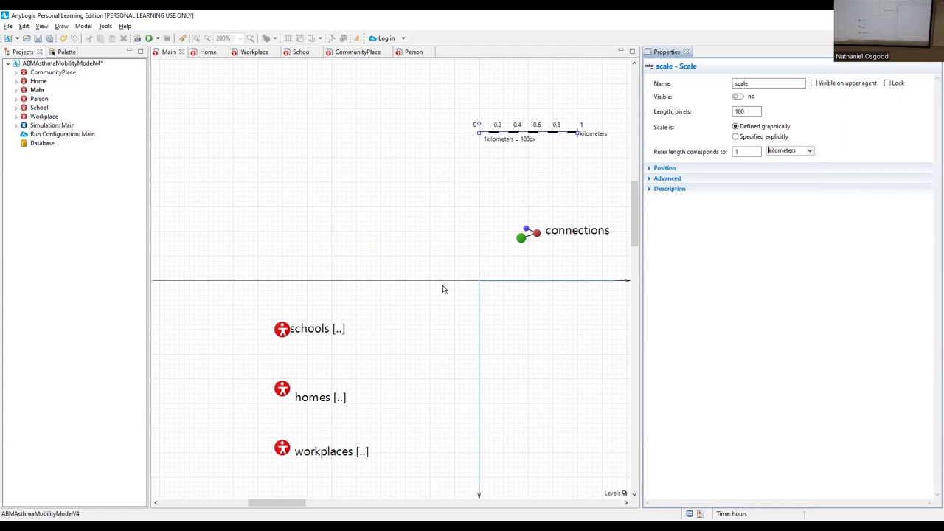
{"action": "left_click", "coordinate": [267, 160]}
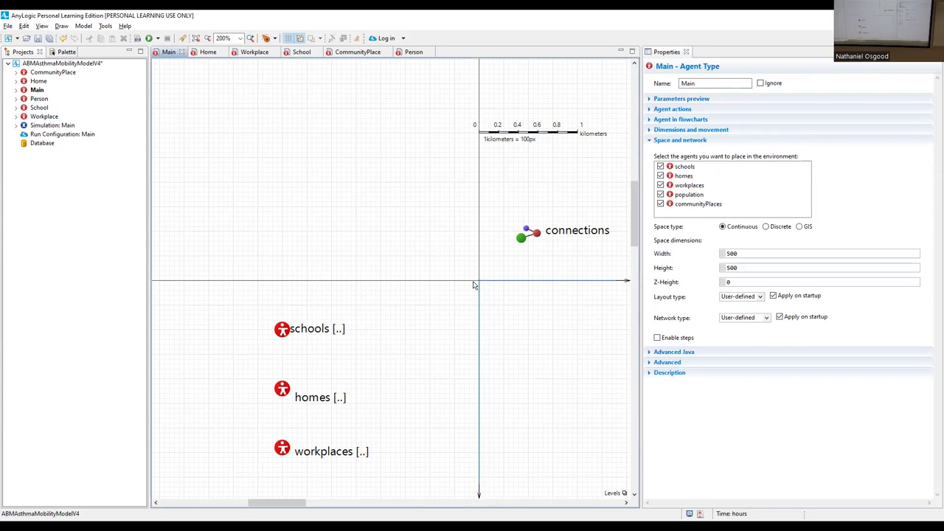
Magnify the Main diagram to 800% and examine the origin where the agent icons are placed
{"action": "left_click", "coordinate": [239, 38]}
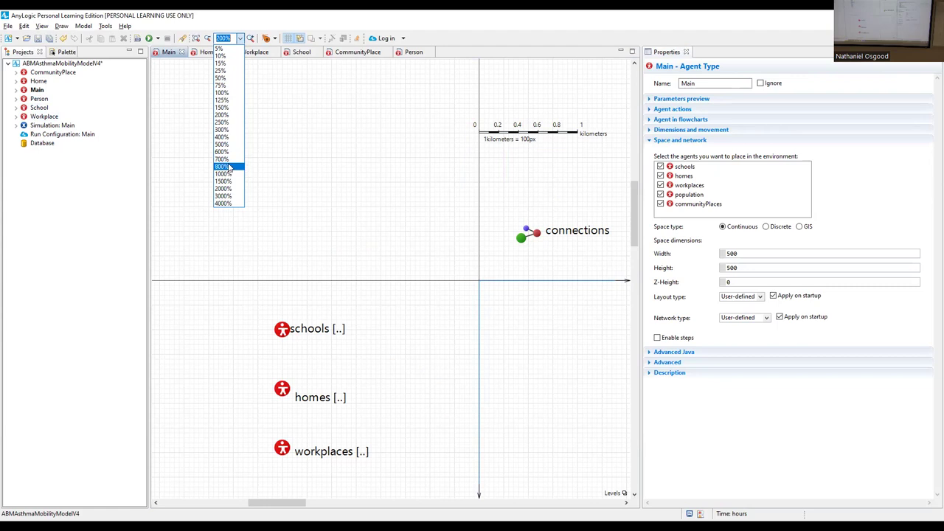
{"action": "left_click", "coordinate": [223, 166]}
{"action": "scroll", "coordinate": [346, 295], "scroll_direction": "down", "scroll_amount": 1}
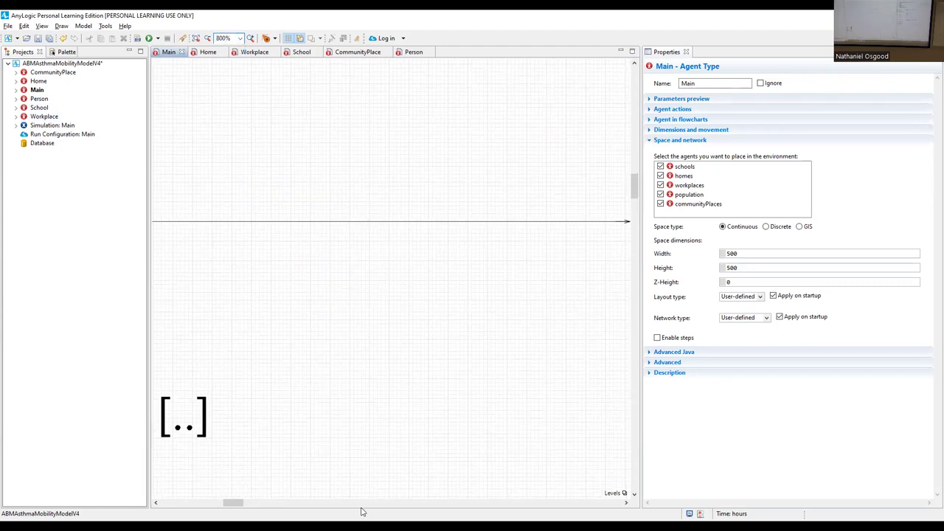
{"action": "left_click_drag", "start_coordinate": [231, 506], "coordinate": [262, 502]}
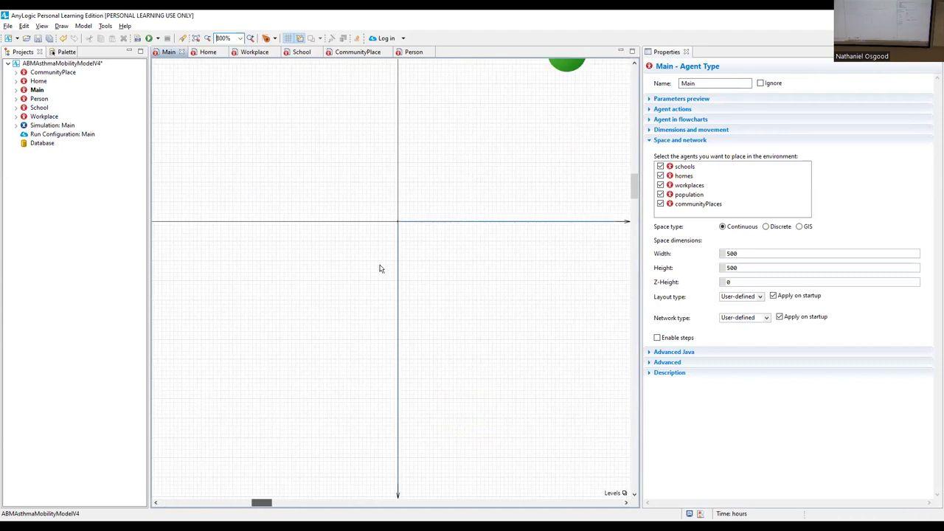
Magnify the Main diagram to 4000% to inspect the agent icons at the origin, and return the magnification to 100%
{"action": "left_click", "coordinate": [228, 39]}
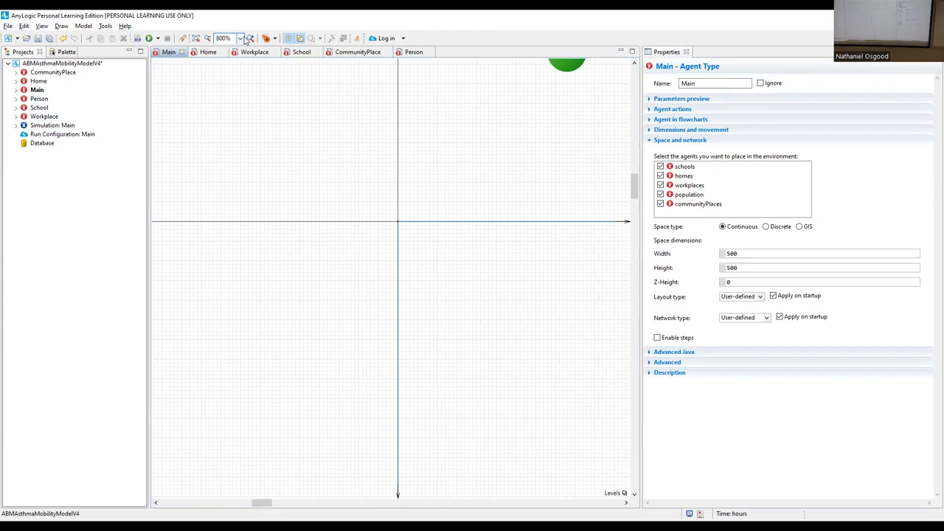
{"action": "left_click", "coordinate": [240, 38]}
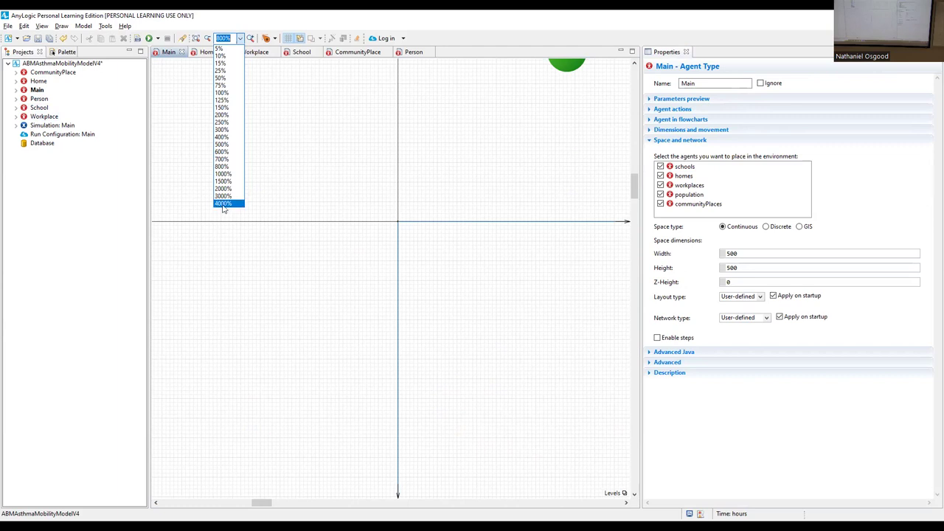
{"action": "left_click", "coordinate": [224, 206]}
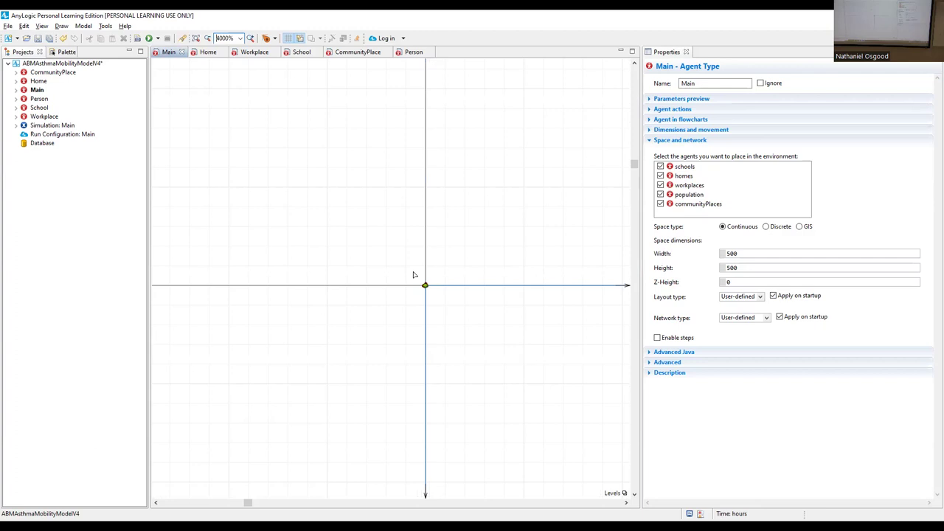
{"action": "scroll", "coordinate": [414, 275], "scroll_direction": "up", "scroll_amount": 5}
{"action": "scroll", "coordinate": [415, 274], "scroll_direction": "down", "scroll_amount": 4}
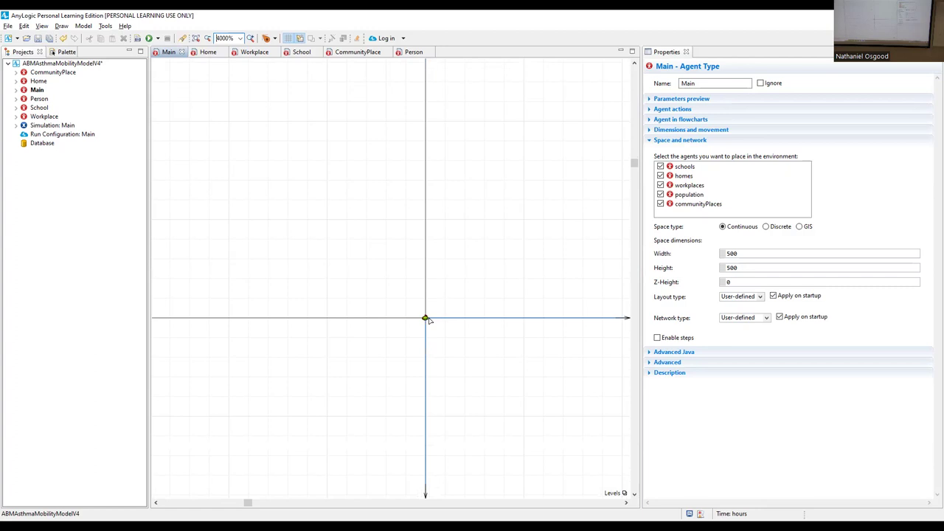
{"action": "scroll", "coordinate": [439, 291], "scroll_direction": "up", "scroll_amount": 6}
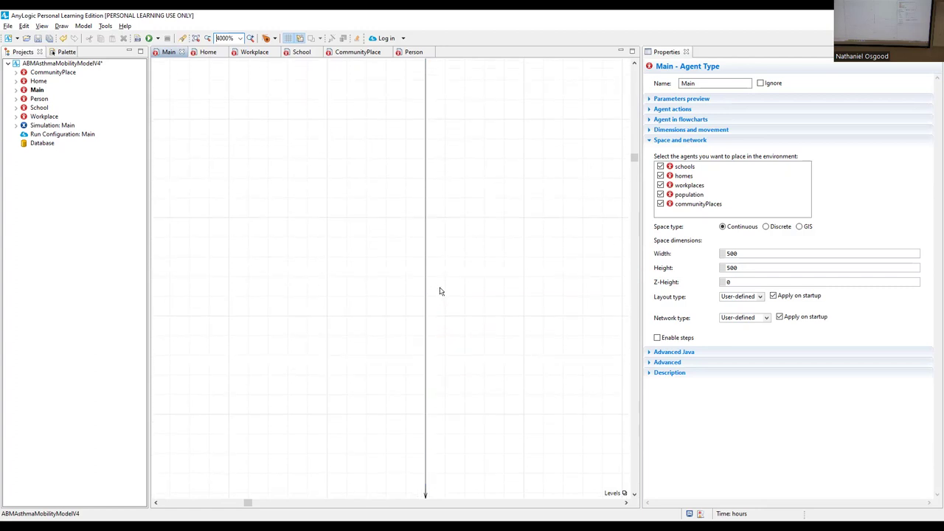
{"action": "scroll", "coordinate": [440, 289], "scroll_direction": "up", "scroll_amount": 2}
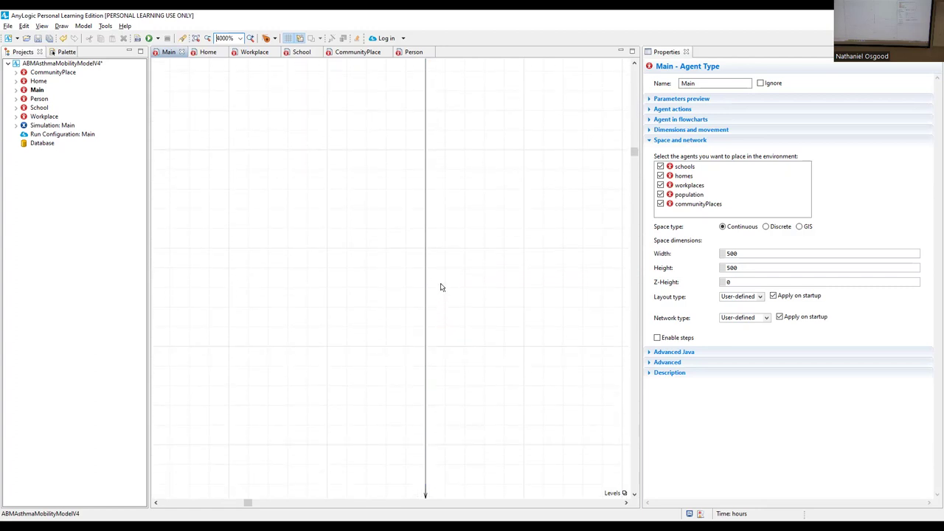
{"action": "scroll", "coordinate": [440, 287], "scroll_direction": "down", "scroll_amount": 3}
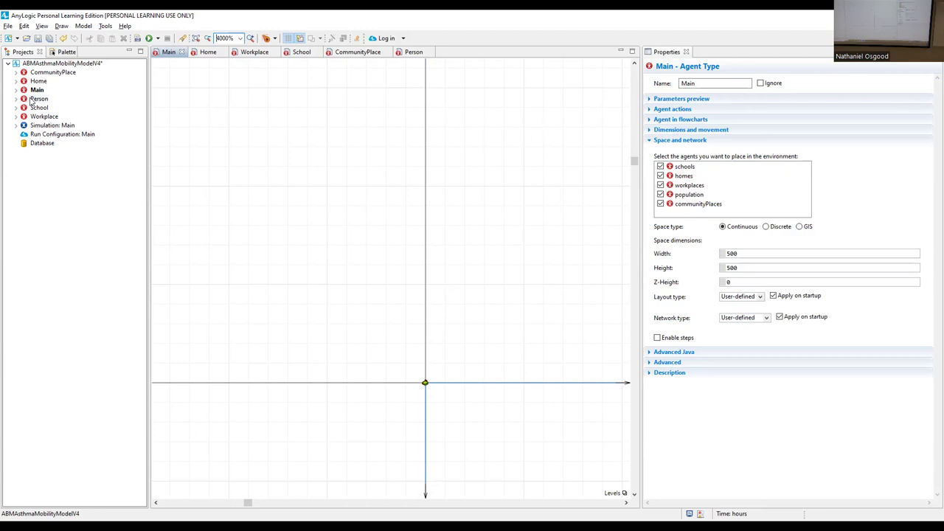
{"action": "scroll", "coordinate": [394, 248], "scroll_direction": "up", "scroll_amount": 3}
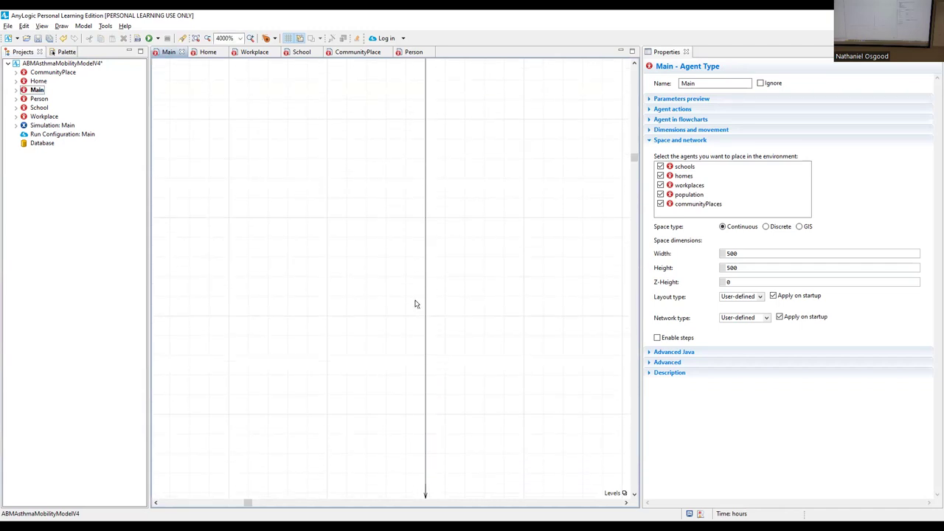
{"action": "left_click", "coordinate": [240, 38]}
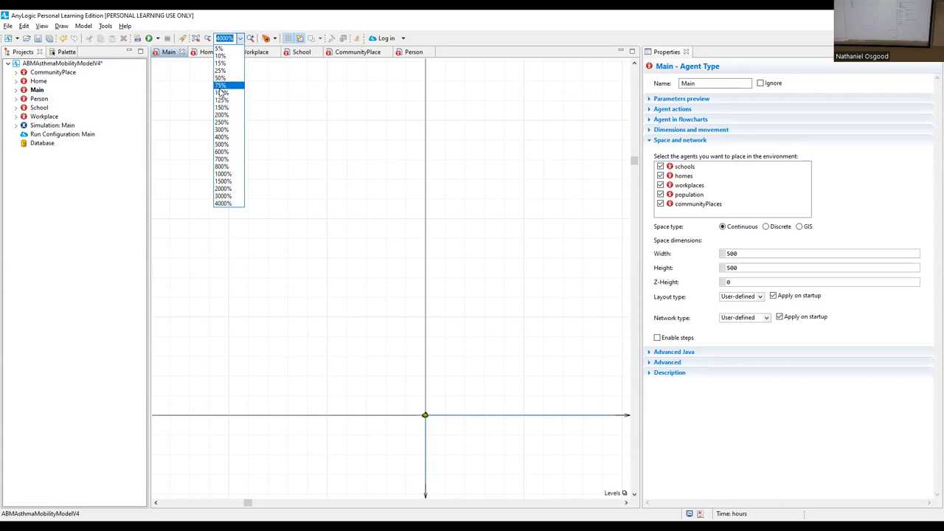
{"action": "left_click", "coordinate": [221, 94]}
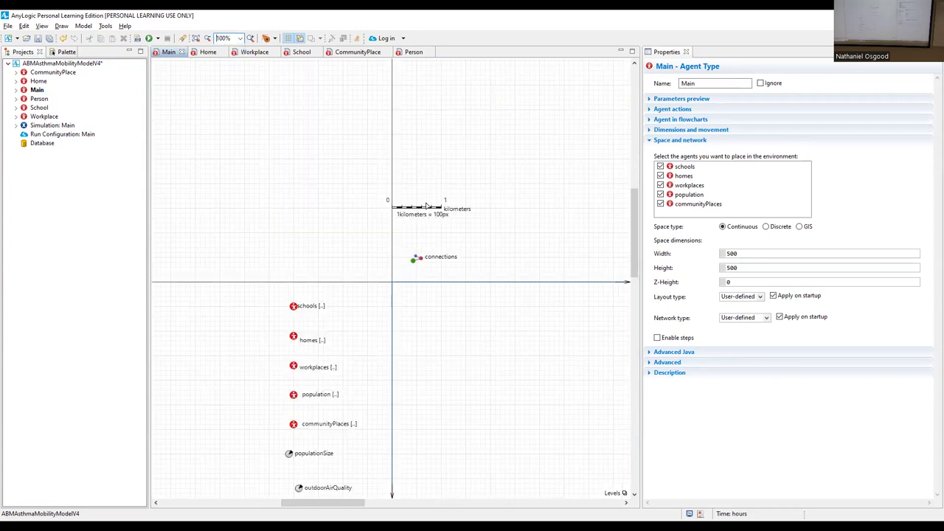
Set the scale ruler in the CommunityPlace agent type to correspond to 1 kilometers and save the model
{"action": "double_click", "coordinate": [33, 73]}
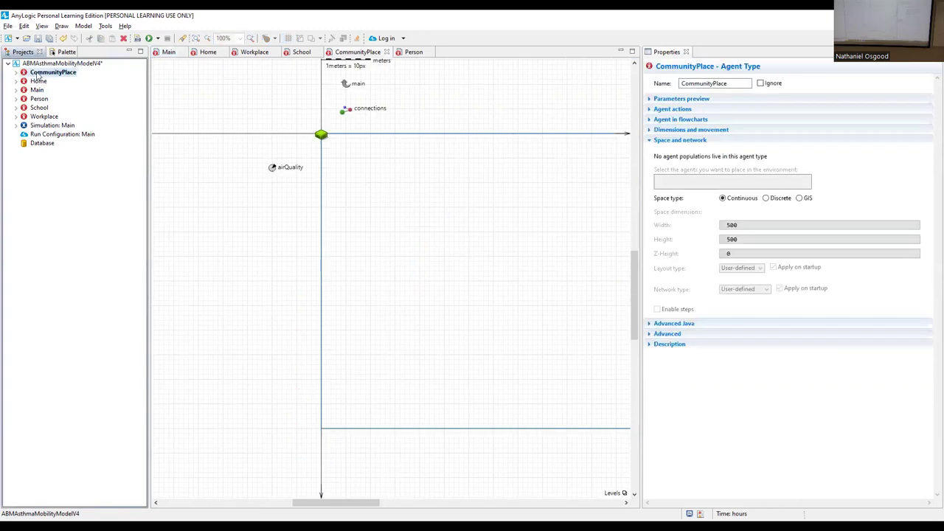
{"action": "scroll", "coordinate": [342, 81], "scroll_direction": "up", "scroll_amount": 2}
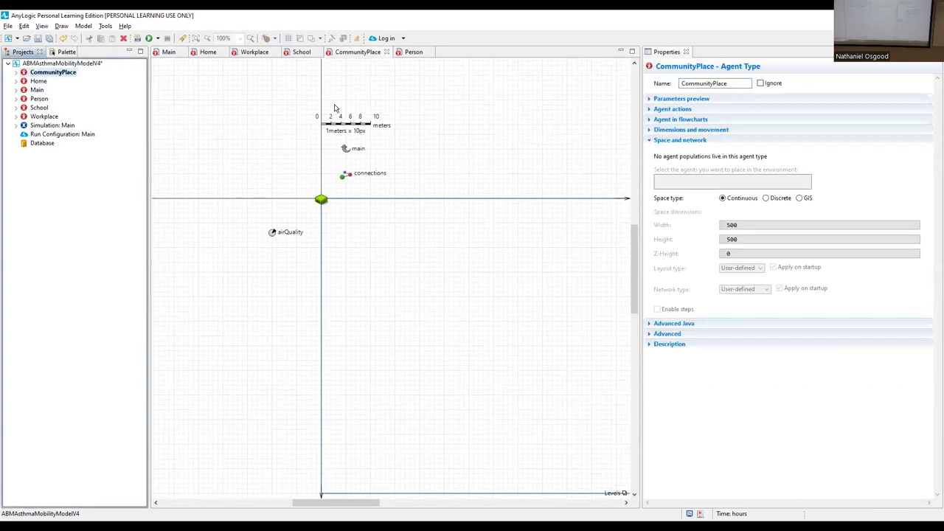
{"action": "left_click", "coordinate": [345, 124]}
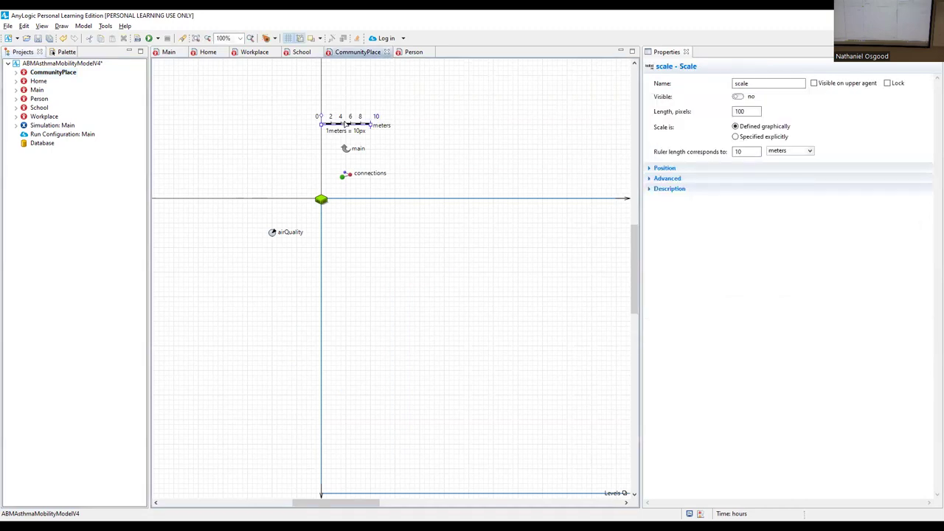
{"action": "left_click", "coordinate": [752, 151]}
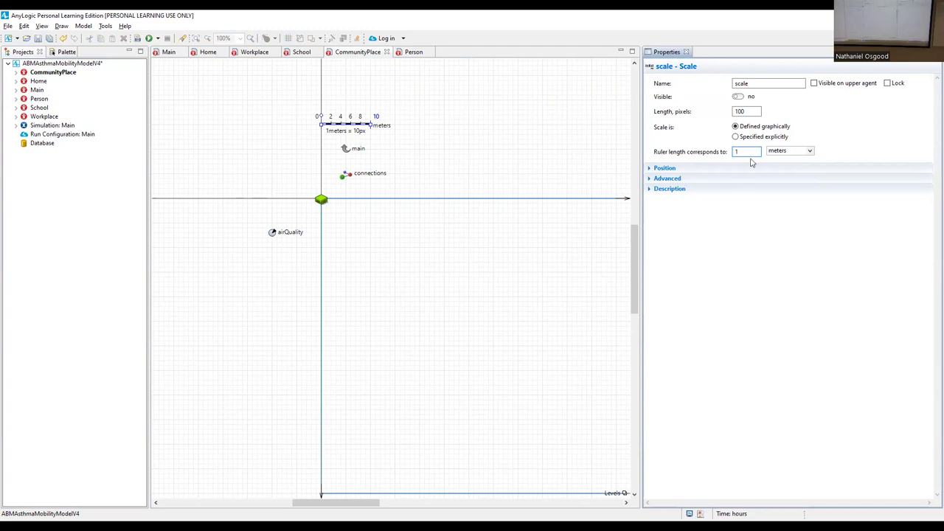
{"action": "left_click", "coordinate": [791, 150]}
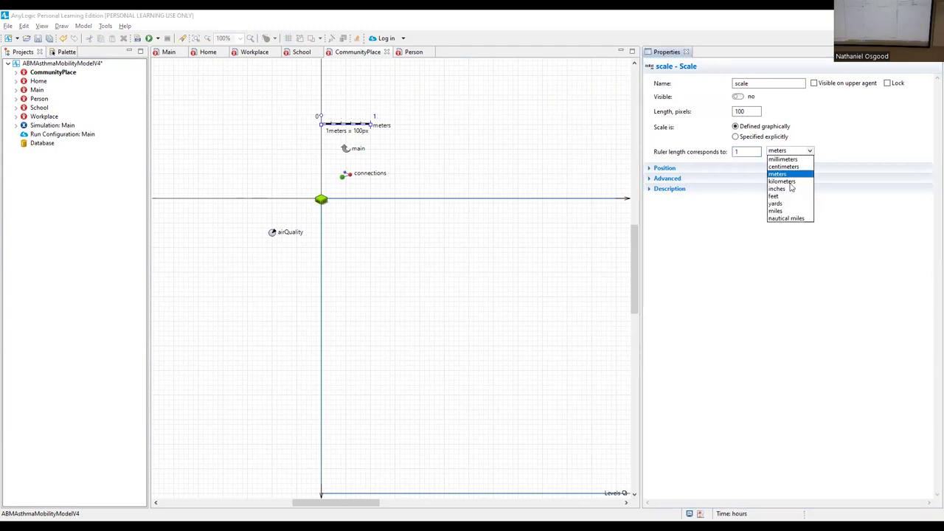
{"action": "left_click", "coordinate": [781, 181]}
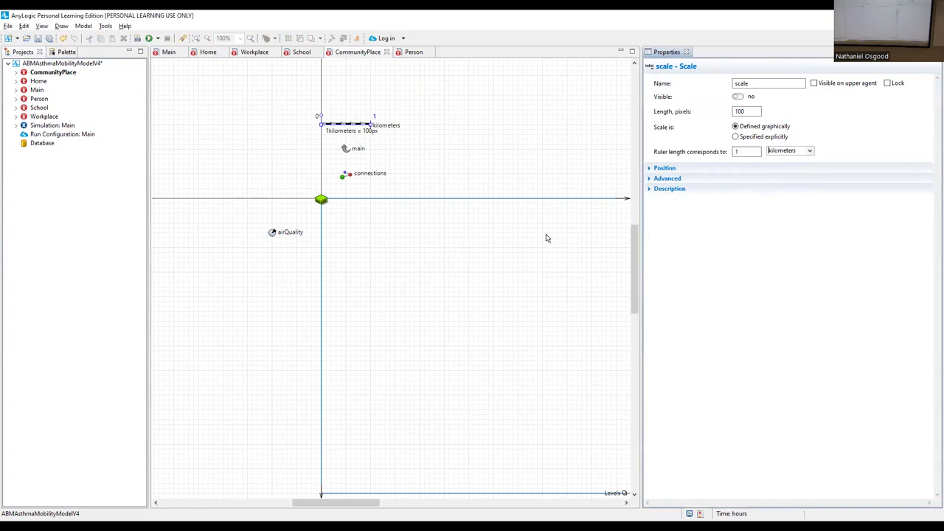
{"action": "key", "text": "ctrl+s"}
Set the scale ruler in the Home agent type to correspond to 1 kilometers and save the model
{"action": "double_click", "coordinate": [41, 83]}
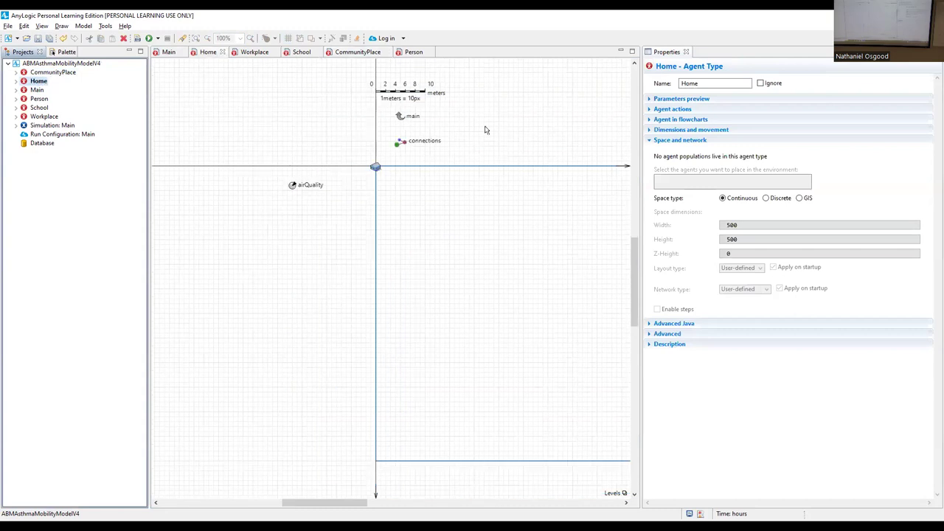
{"action": "left_click", "coordinate": [403, 97]}
{"action": "left_click", "coordinate": [751, 151]}
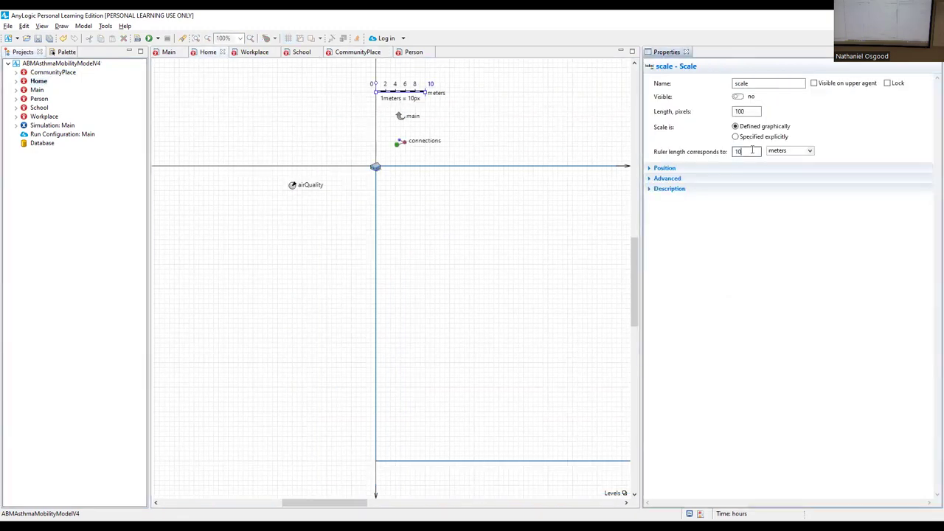
{"action": "left_click", "coordinate": [795, 149]}
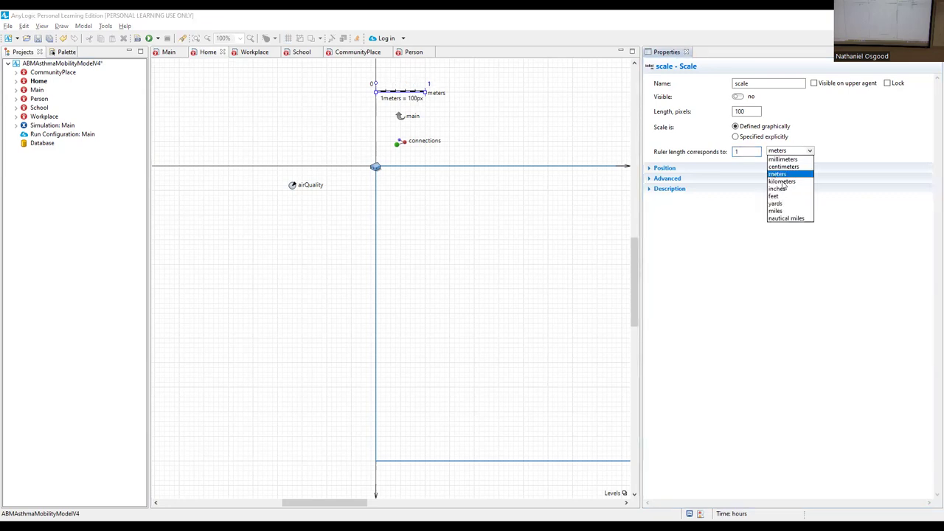
{"action": "left_click", "coordinate": [781, 182]}
{"action": "key", "text": "ctrl+s"}
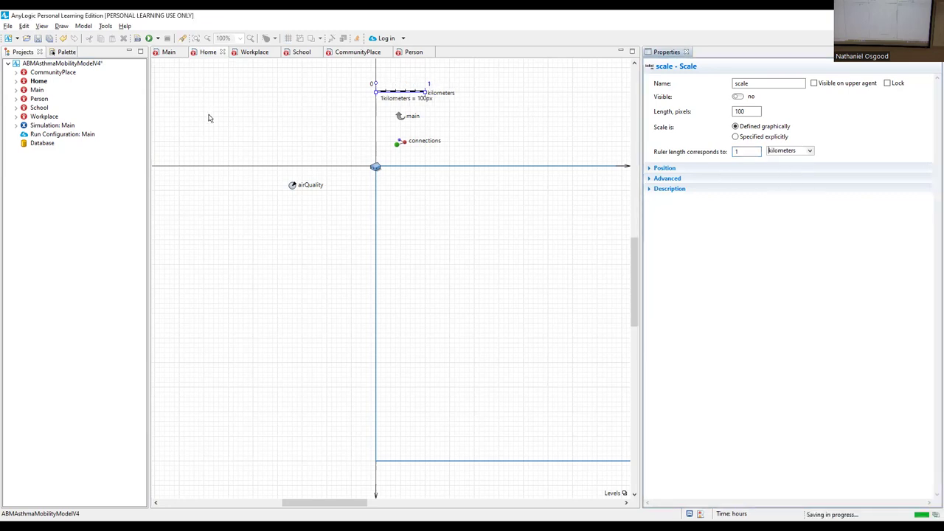
Set the scale ruler in the Person agent type to correspond to 1 kilometers and save the model
{"action": "double_click", "coordinate": [37, 89]}
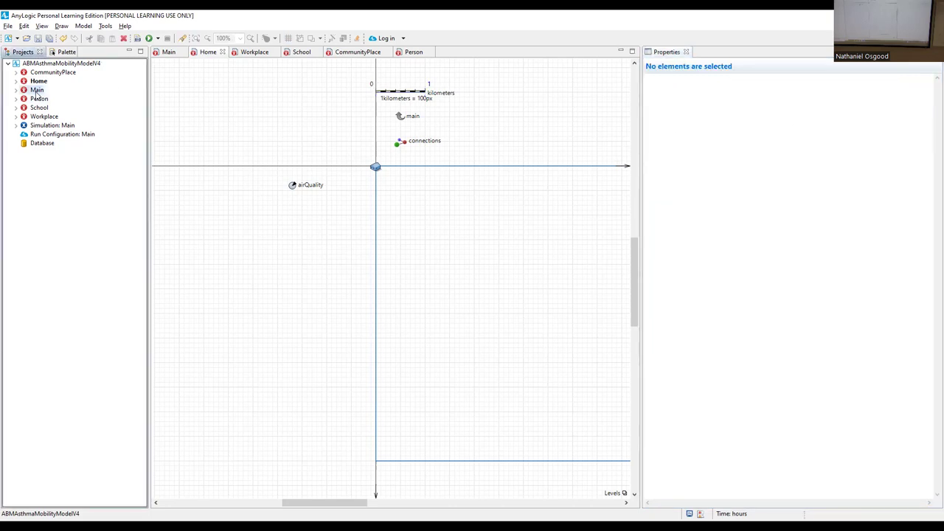
{"action": "double_click", "coordinate": [39, 98]}
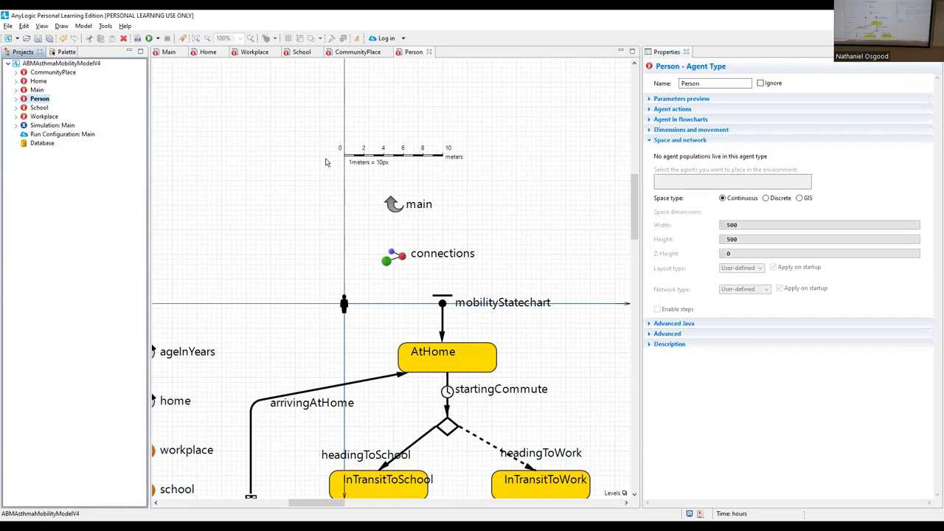
{"action": "left_click", "coordinate": [381, 150]}
{"action": "left_click", "coordinate": [380, 150]}
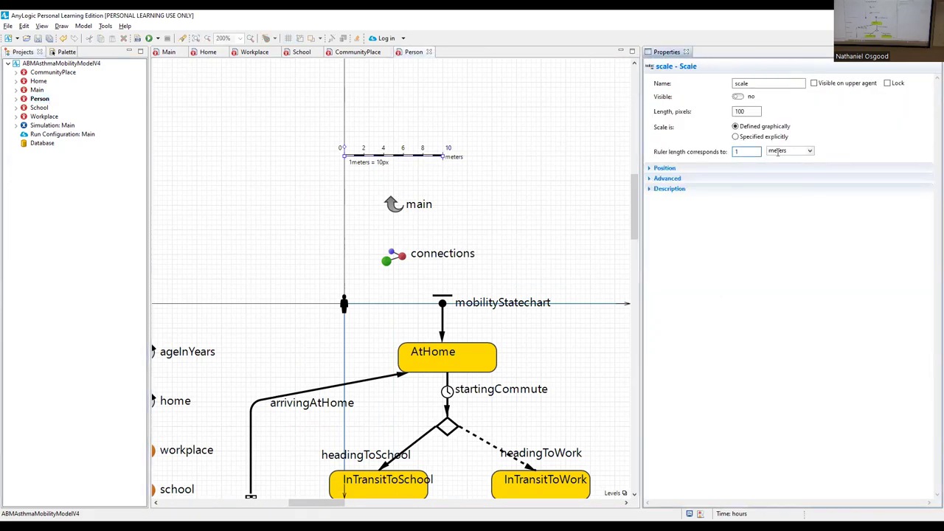
{"action": "left_click", "coordinate": [778, 151]}
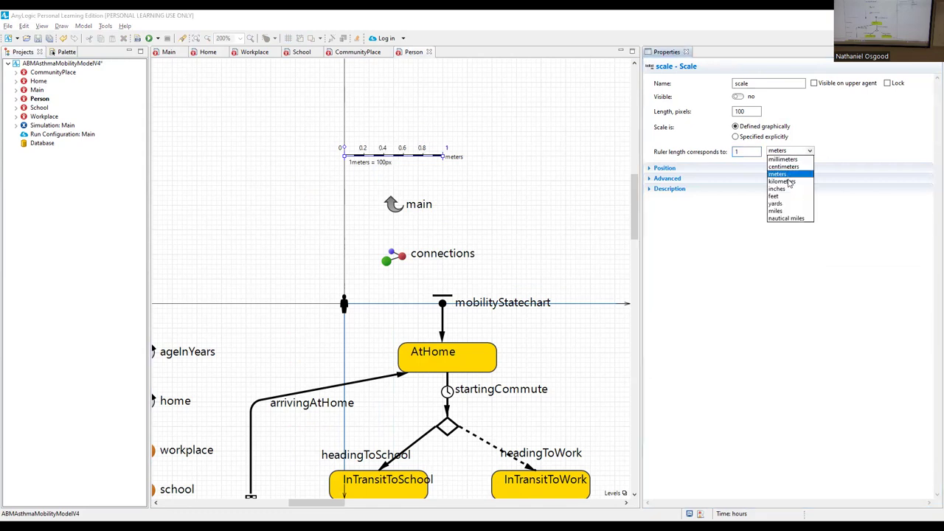
{"action": "left_click", "coordinate": [781, 181]}
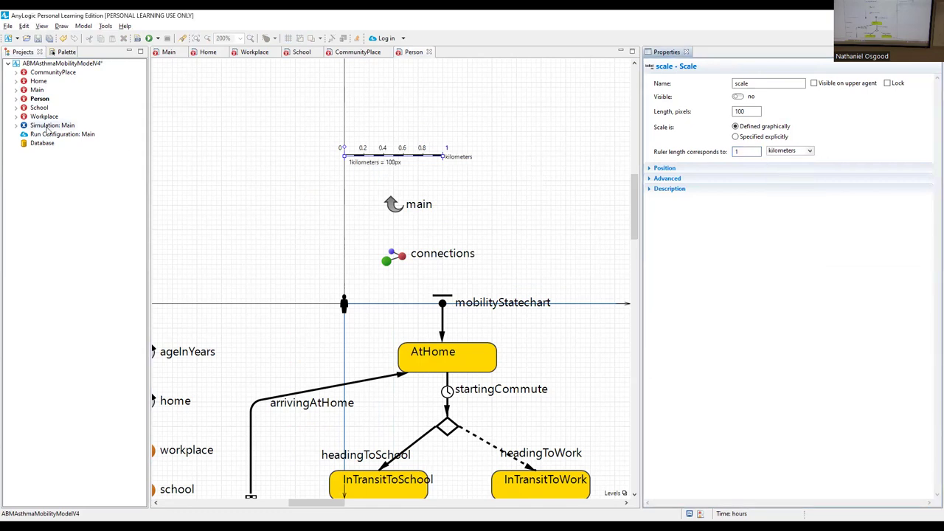
{"action": "key", "text": "ctrl+s"}
Set the scale ruler in the School agent type to correspond to 1 kilometers and save the model
{"action": "double_click", "coordinate": [39, 108]}
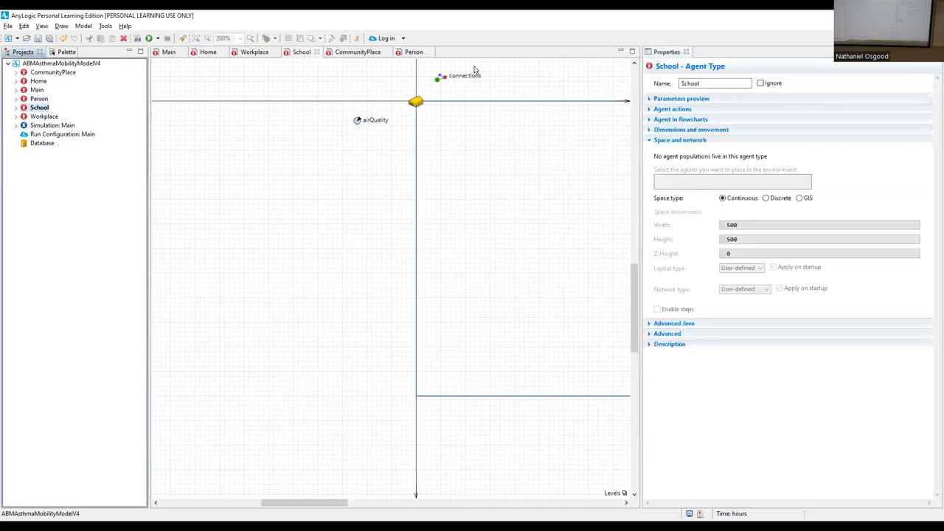
{"action": "scroll", "coordinate": [474, 70], "scroll_direction": "up", "scroll_amount": 3}
{"action": "left_click", "coordinate": [468, 117]}
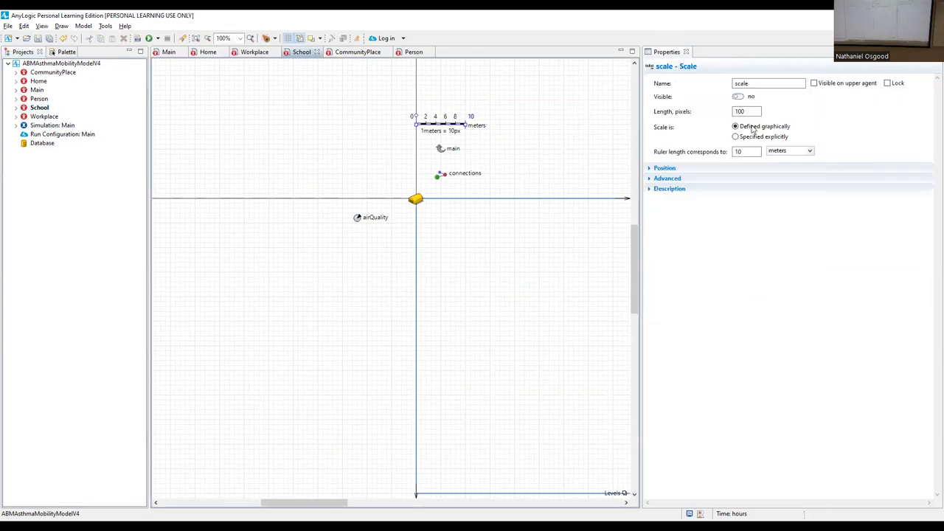
{"action": "left_click", "coordinate": [755, 151]}
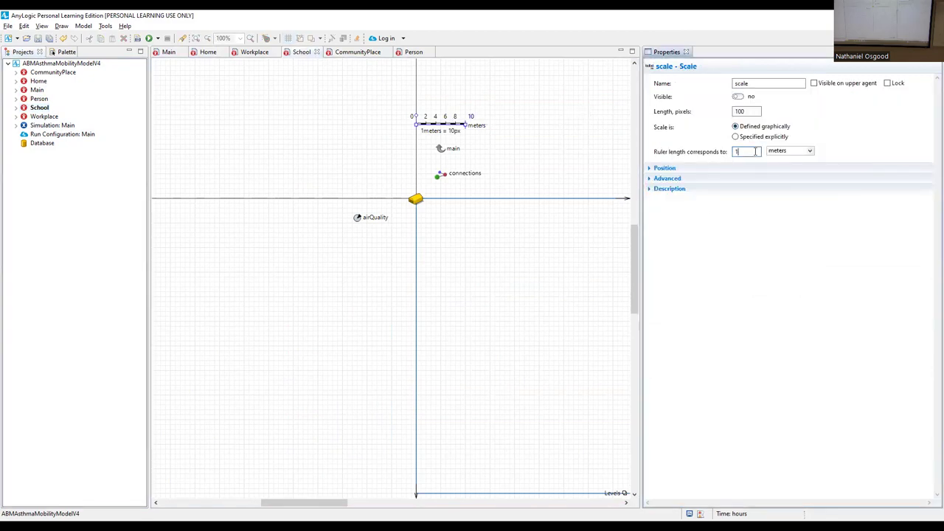
{"action": "left_click", "coordinate": [783, 151]}
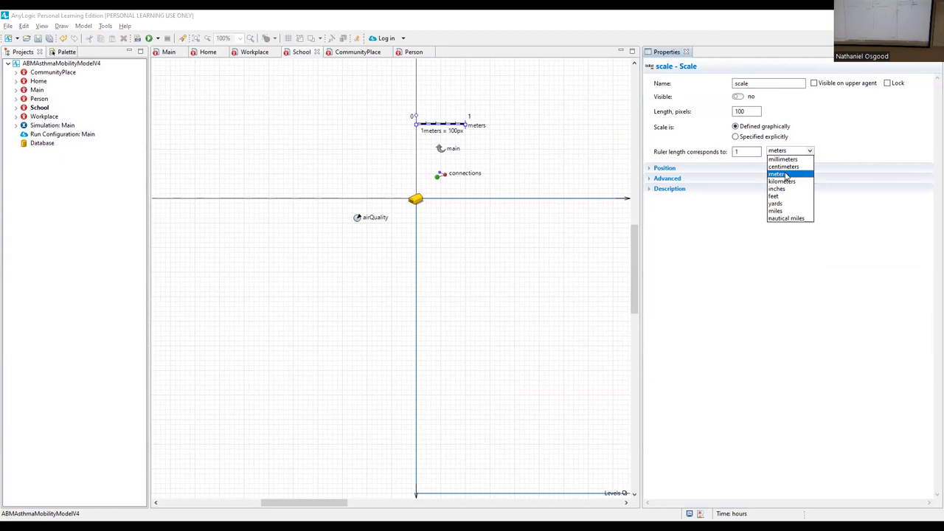
{"action": "left_click", "coordinate": [783, 182]}
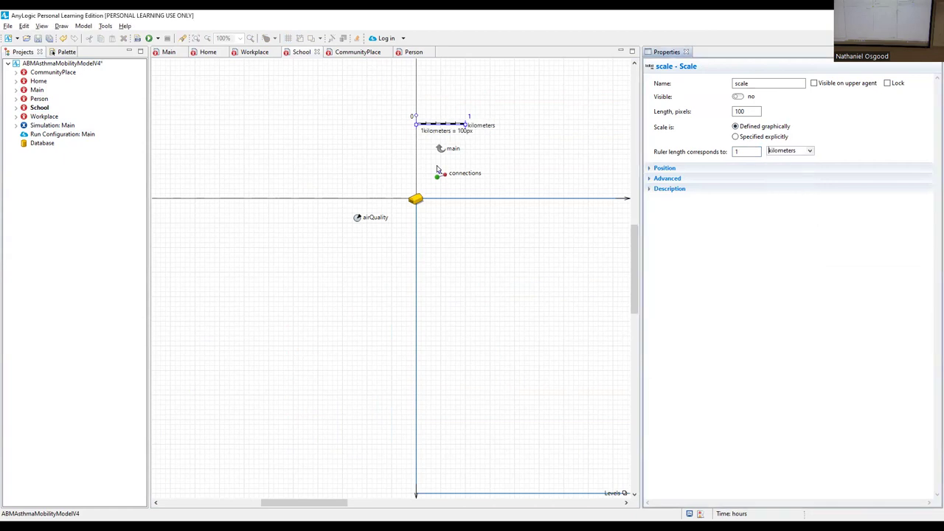
Set the scale ruler in the Workplace agent type to correspond to 1 kilometers and save the model
{"action": "double_click", "coordinate": [37, 117]}
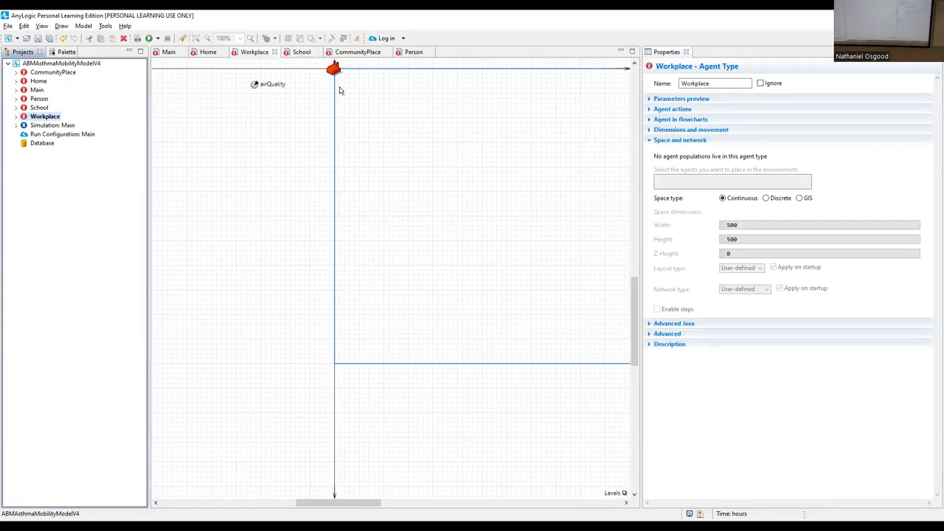
{"action": "scroll", "coordinate": [382, 128], "scroll_direction": "up", "scroll_amount": 3}
{"action": "left_click", "coordinate": [380, 96]}
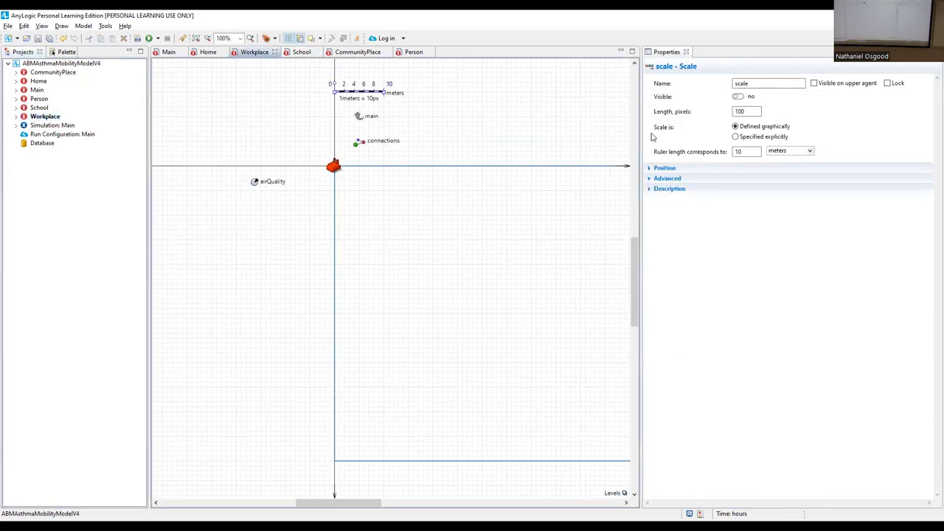
{"action": "left_click", "coordinate": [752, 154]}
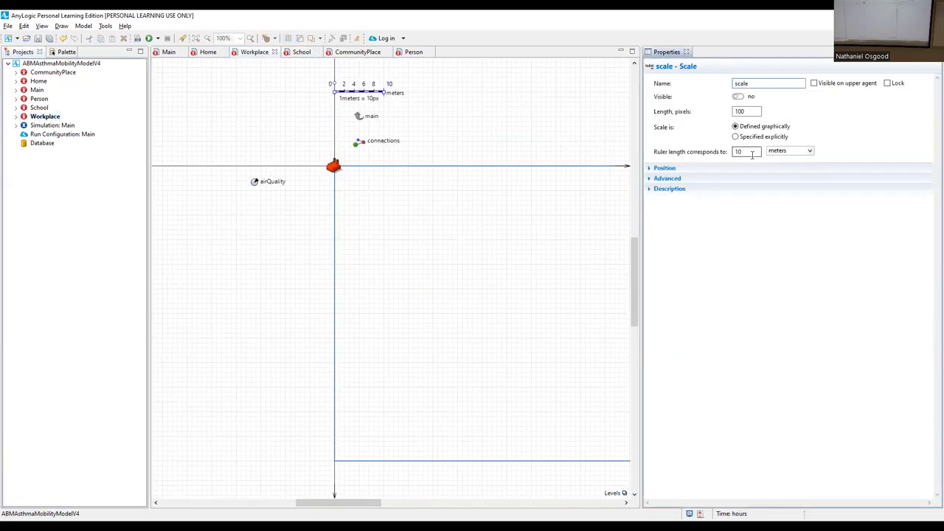
{"action": "key", "text": "Return"}
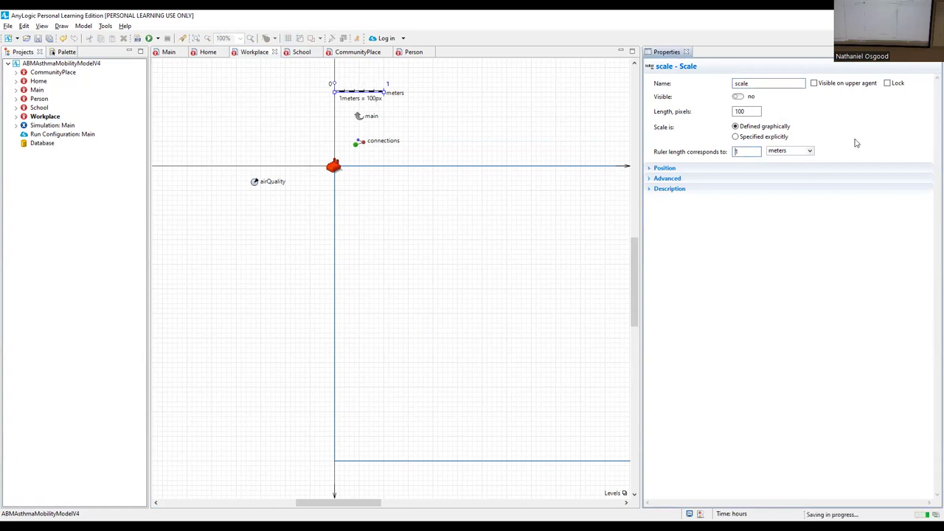
{"action": "left_click", "coordinate": [803, 152]}
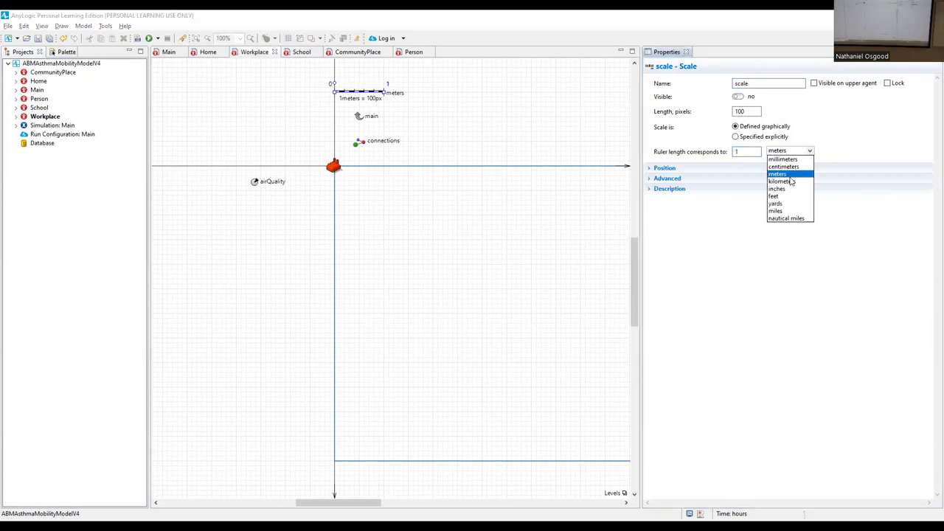
{"action": "left_click", "coordinate": [793, 182]}
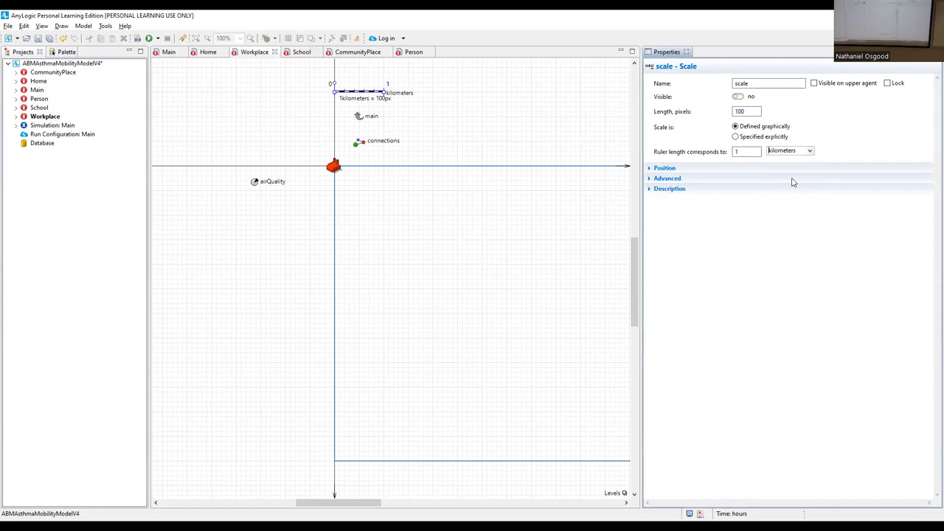
{"action": "key", "text": "ctrl+s"}
Run the Simulation experiment, examine the agents' movement with the developer read-outs shown, and close the run
{"action": "left_click", "coordinate": [43, 128]}
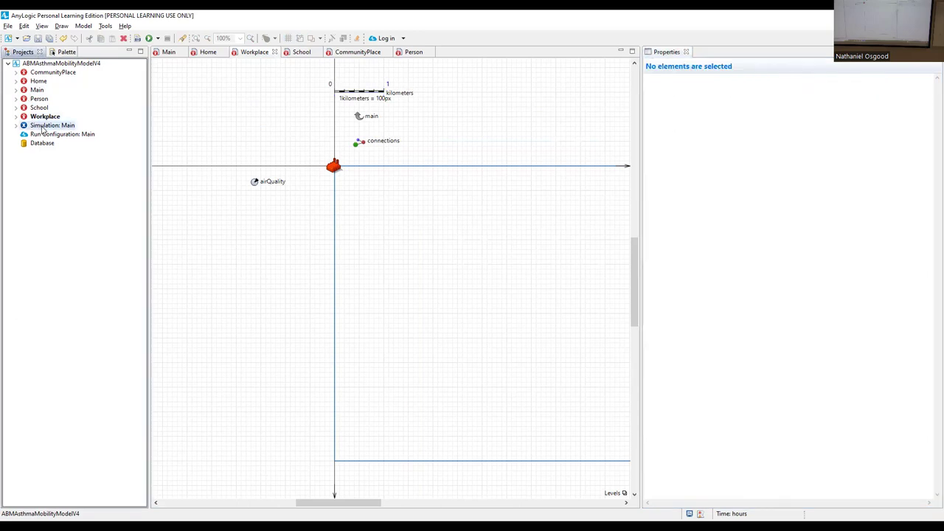
{"action": "right_click", "coordinate": [42, 128]}
{"action": "left_click", "coordinate": [98, 268]}
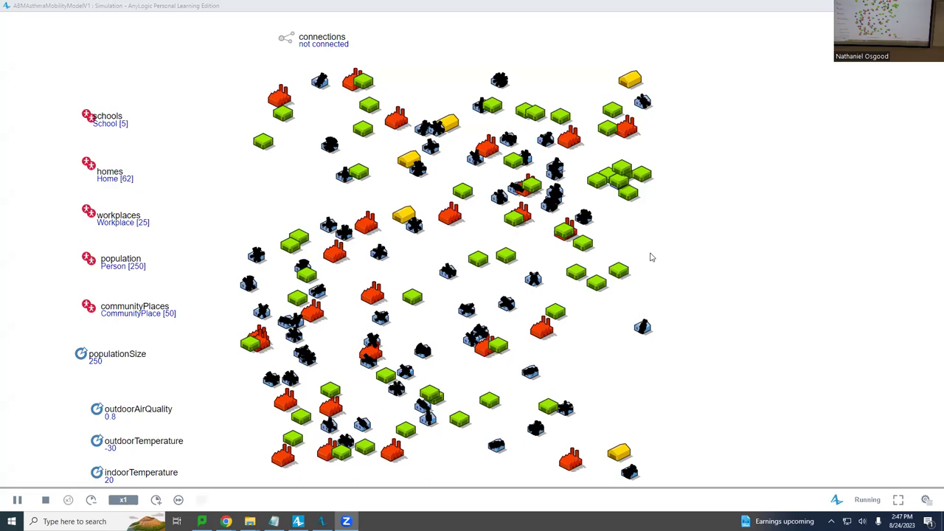
{"action": "left_click", "coordinate": [926, 500]}
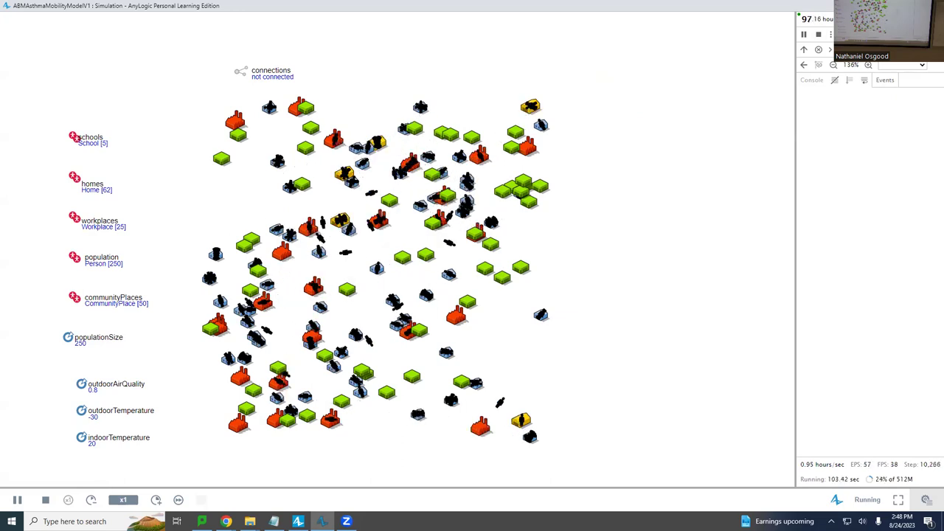
{"action": "key", "text": "alt+F4"}
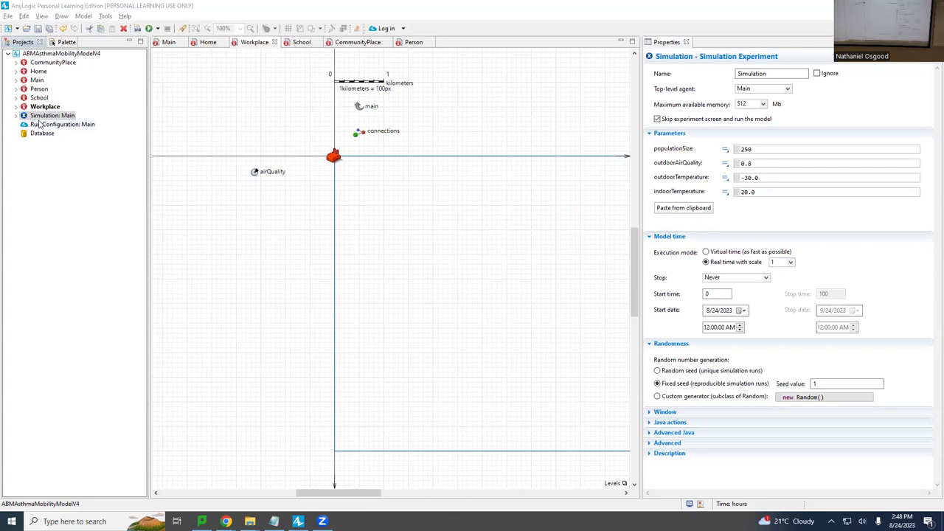
Save the model as a new version named ABMAsthmaMobilityModelV5
{"action": "left_click", "coordinate": [8, 15]}
{"action": "left_click", "coordinate": [33, 73]}
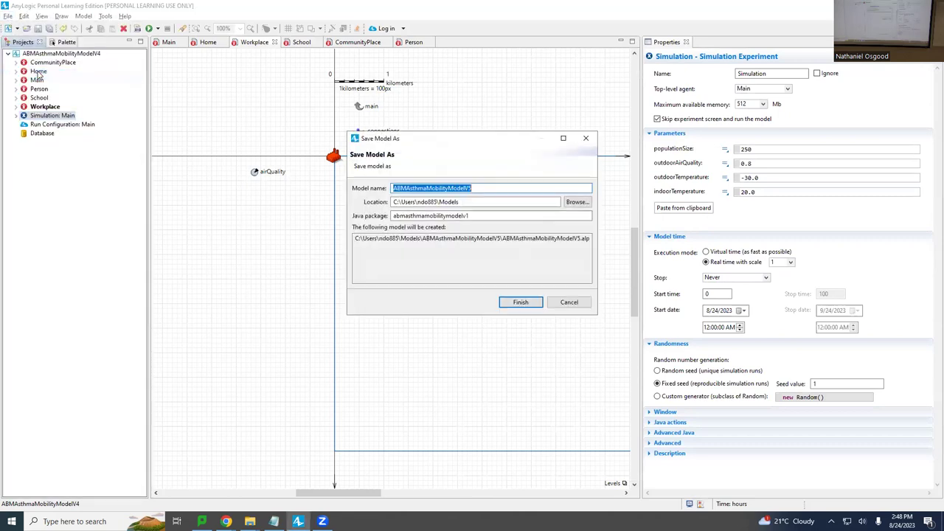
{"action": "key", "text": "Return"}
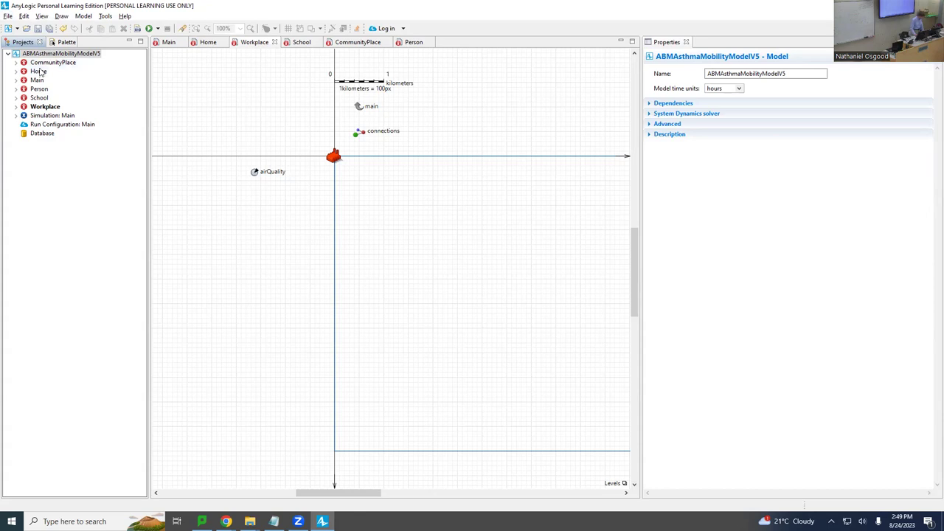
Change the recoveryFromBout transition in the Person agent type's asthmaStatechart to be triggered by Timeout
{"action": "double_click", "coordinate": [38, 89]}
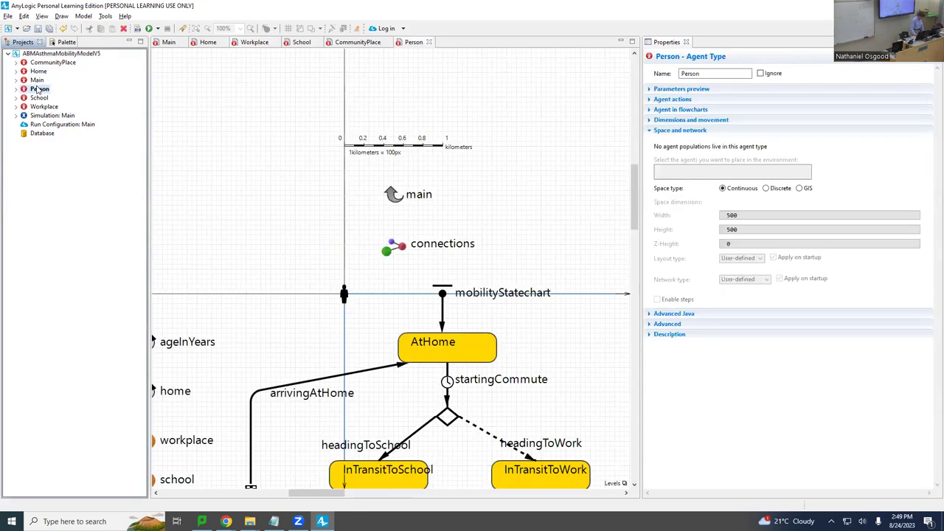
{"action": "left_click_drag", "start_coordinate": [310, 494], "coordinate": [432, 463]}
{"action": "scroll", "coordinate": [455, 365], "scroll_direction": "down", "scroll_amount": 5}
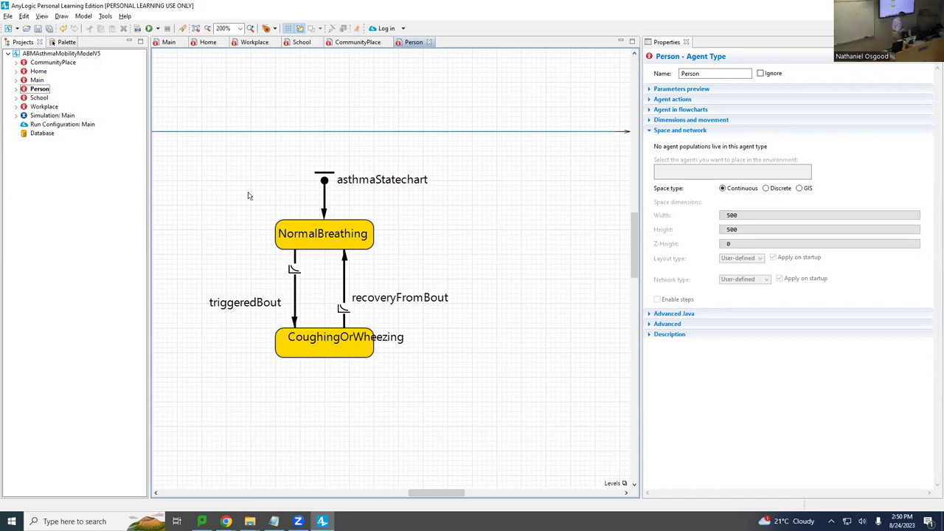
{"action": "left_click", "coordinate": [343, 278]}
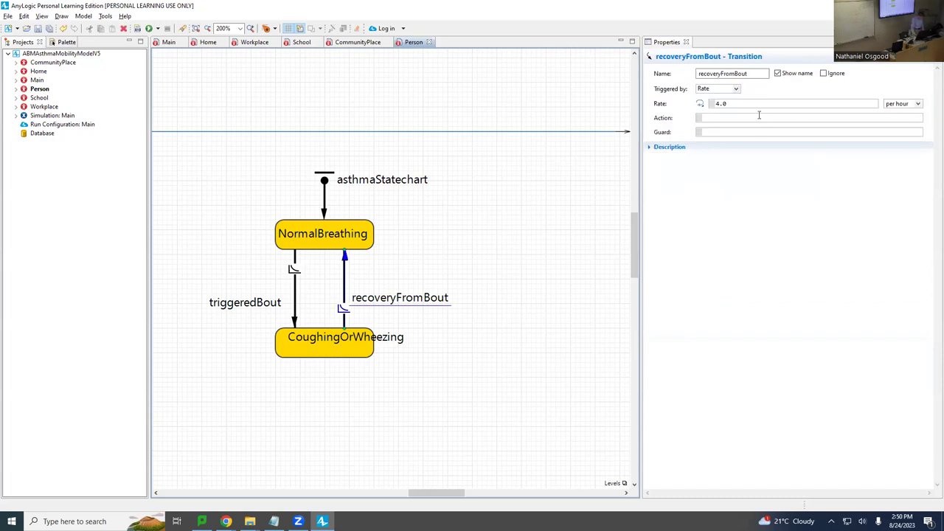
{"action": "left_click_drag", "start_coordinate": [750, 104], "coordinate": [704, 96]}
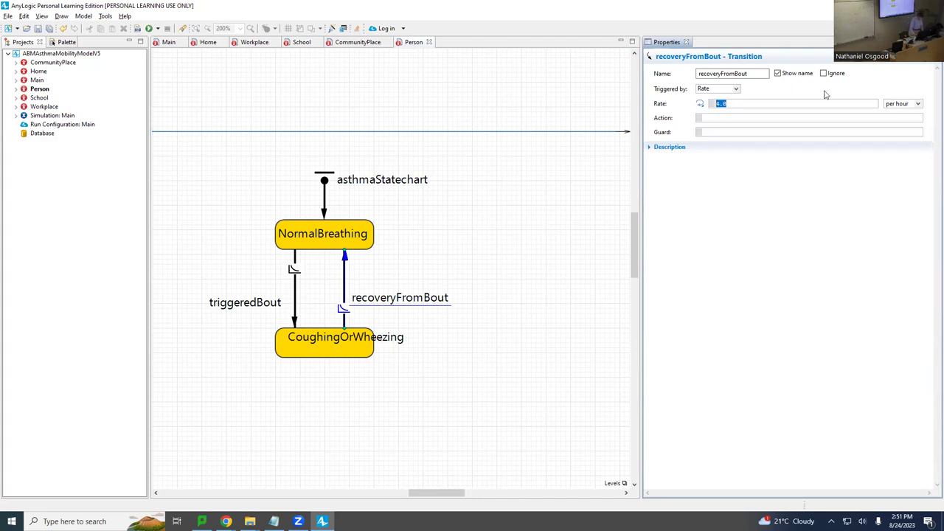
{"action": "left_click", "coordinate": [734, 90]}
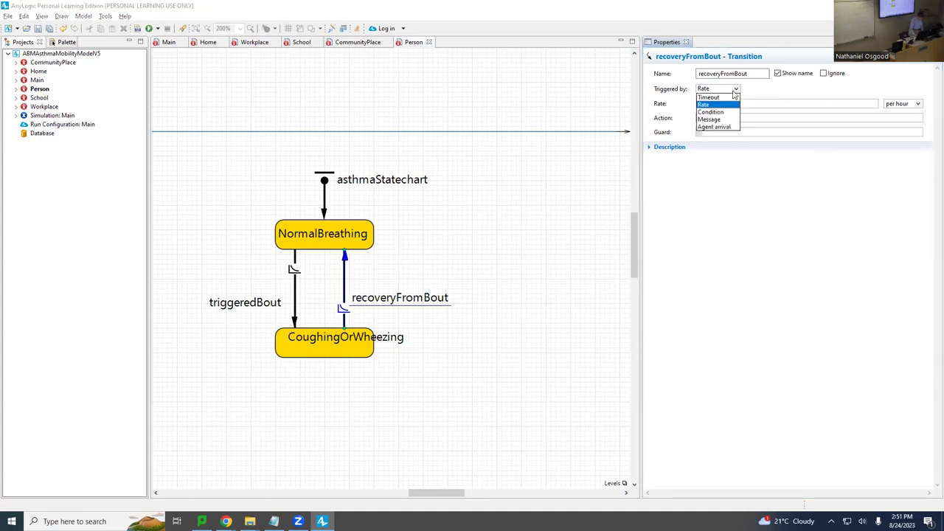
{"action": "left_click", "coordinate": [716, 97]}
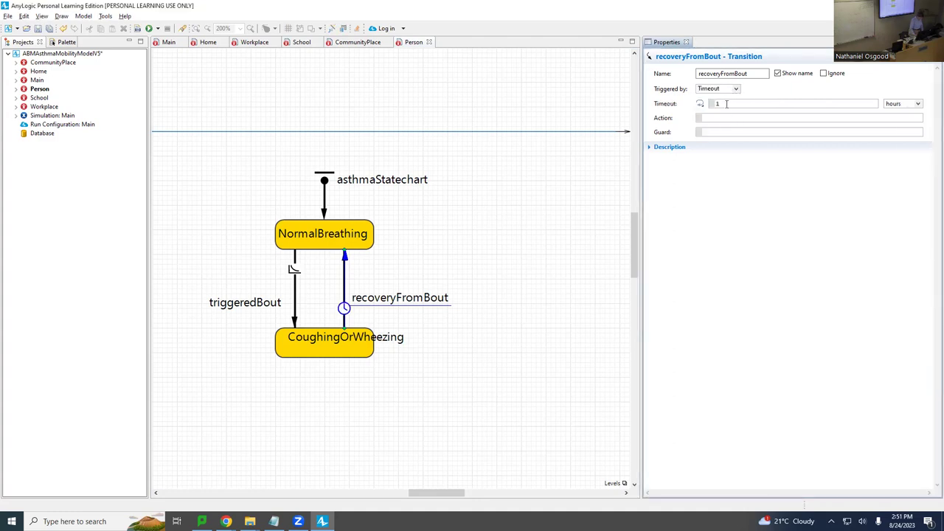
Set the timeout of the recoveryFromBout transition to 15 minutes and save the model
{"action": "key", "text": "BackSpace"}
{"action": "type", "text": "15"}
{"action": "left_click", "coordinate": [906, 107]}
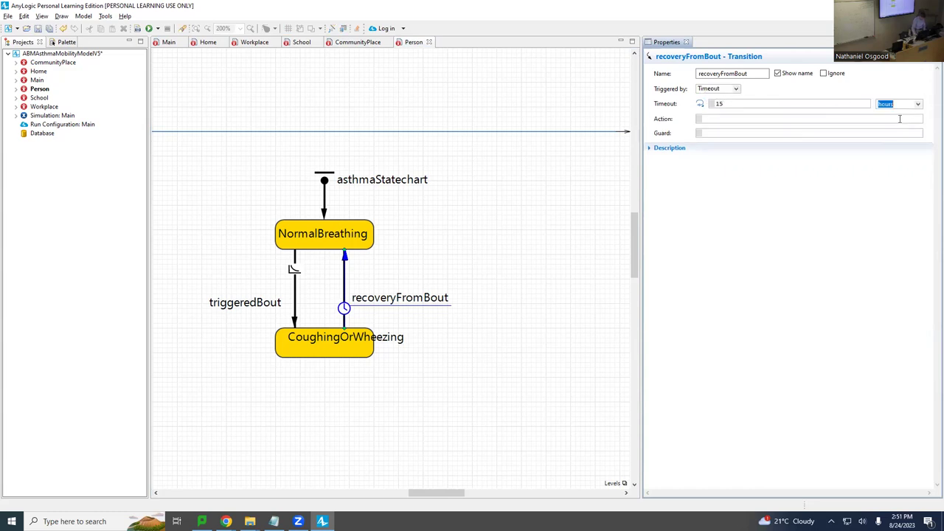
{"action": "left_click", "coordinate": [898, 104]}
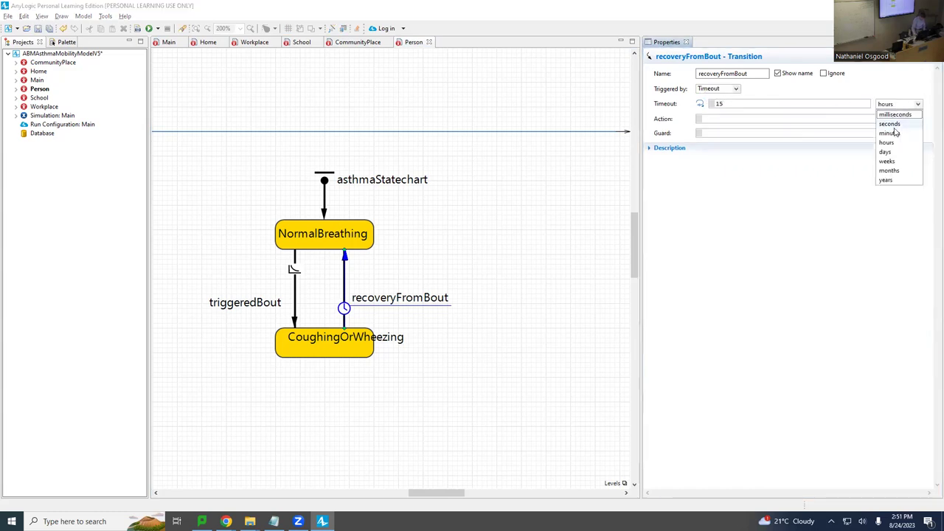
{"action": "left_click", "coordinate": [895, 132]}
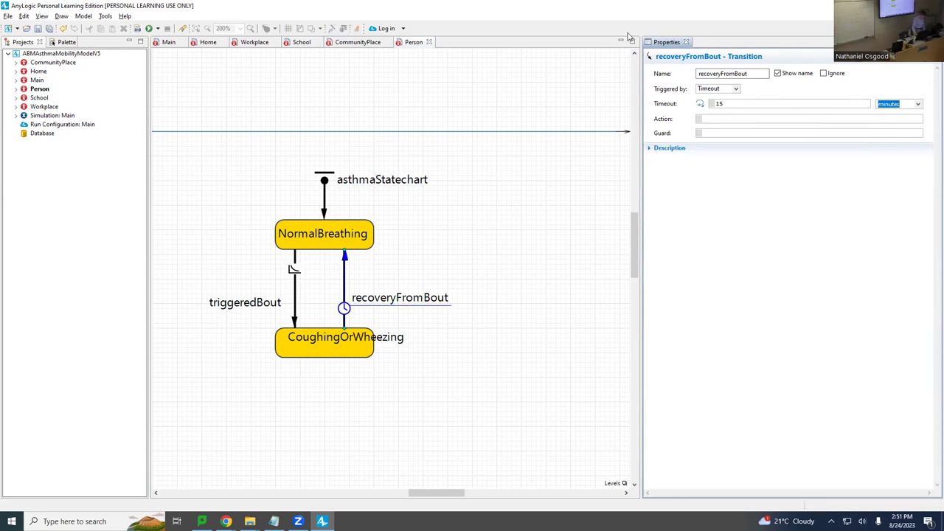
Add a parameter to Main directly below indoorTemperature and enter a name for the length of a triggered asthmatic bout
{"action": "left_click", "coordinate": [165, 43]}
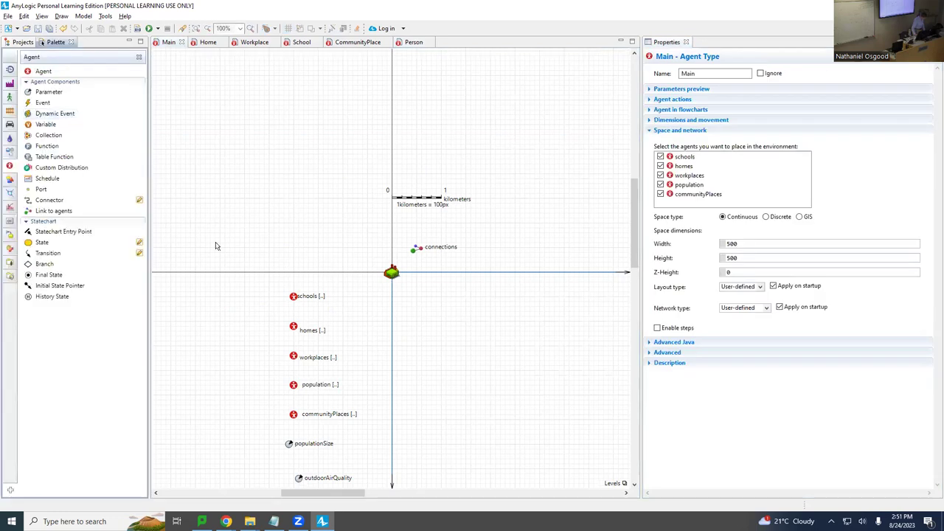
{"action": "scroll", "coordinate": [216, 246], "scroll_direction": "down", "scroll_amount": 5}
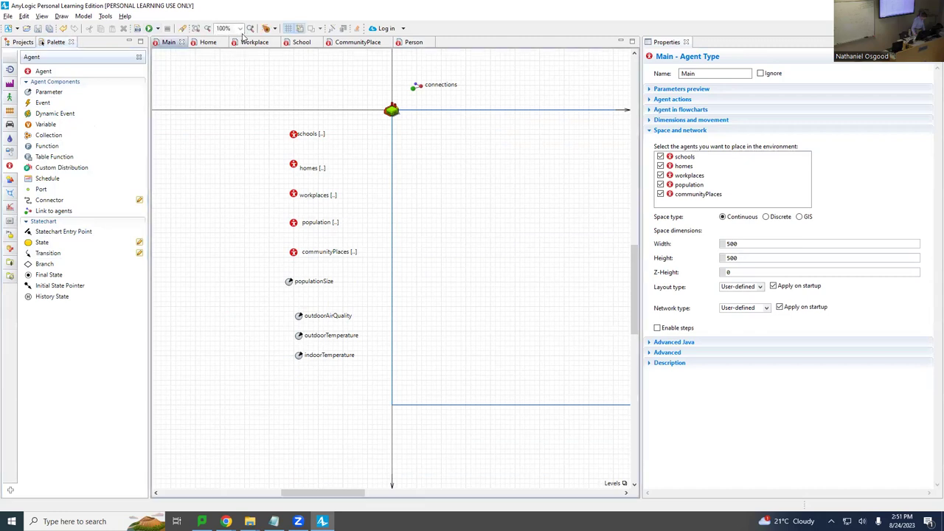
{"action": "left_click", "coordinate": [240, 29]}
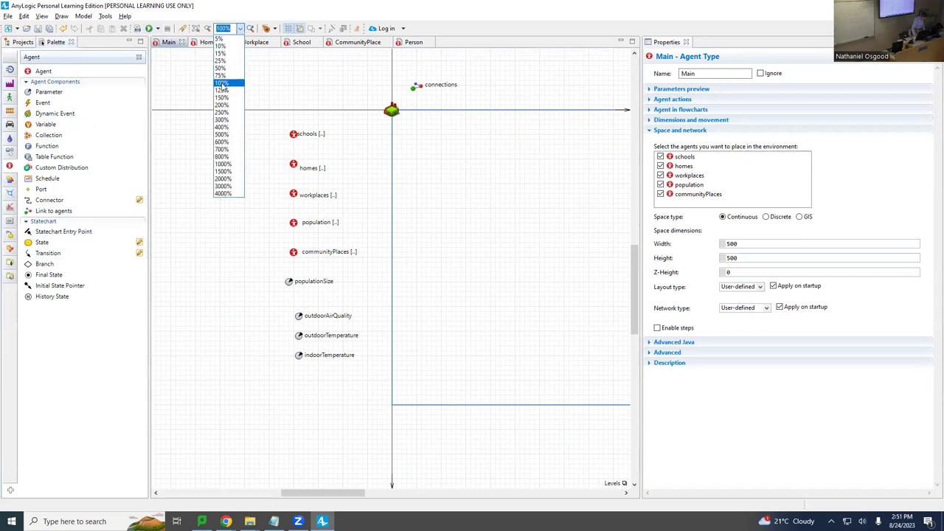
{"action": "left_click", "coordinate": [223, 127]}
{"action": "scroll", "coordinate": [288, 310], "scroll_direction": "down", "scroll_amount": 3}
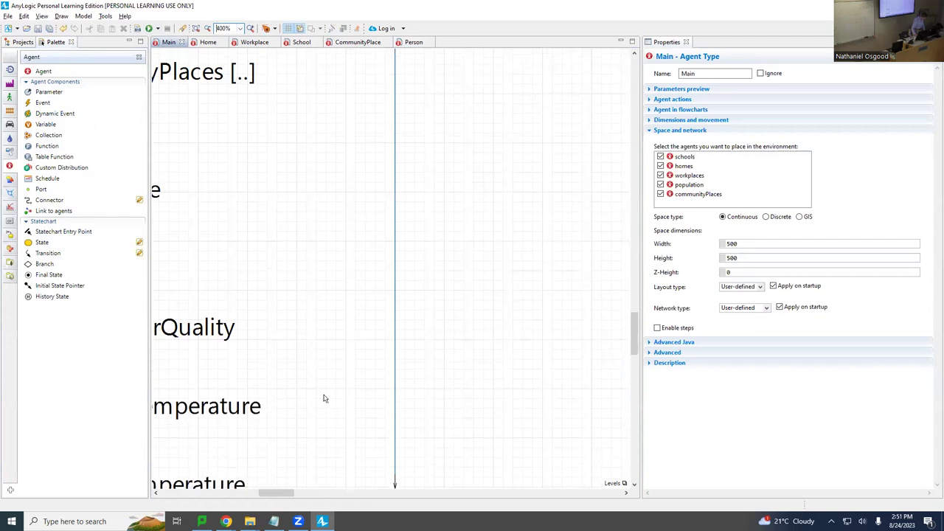
{"action": "left_click_drag", "start_coordinate": [279, 492], "coordinate": [213, 494]}
{"action": "scroll", "coordinate": [277, 433], "scroll_direction": "down", "scroll_amount": 4}
{"action": "left_click_drag", "start_coordinate": [45, 91], "coordinate": [483, 391]}
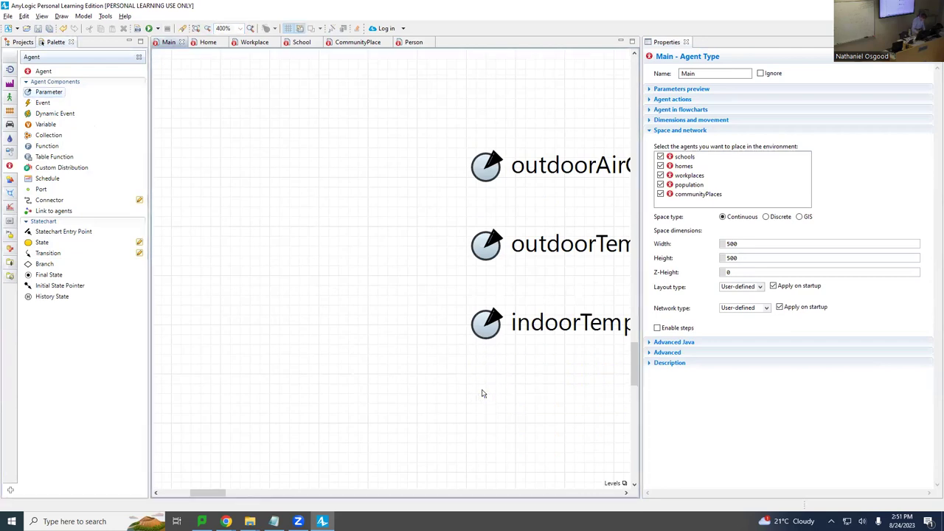
{"action": "type", "text": "lengthO"}
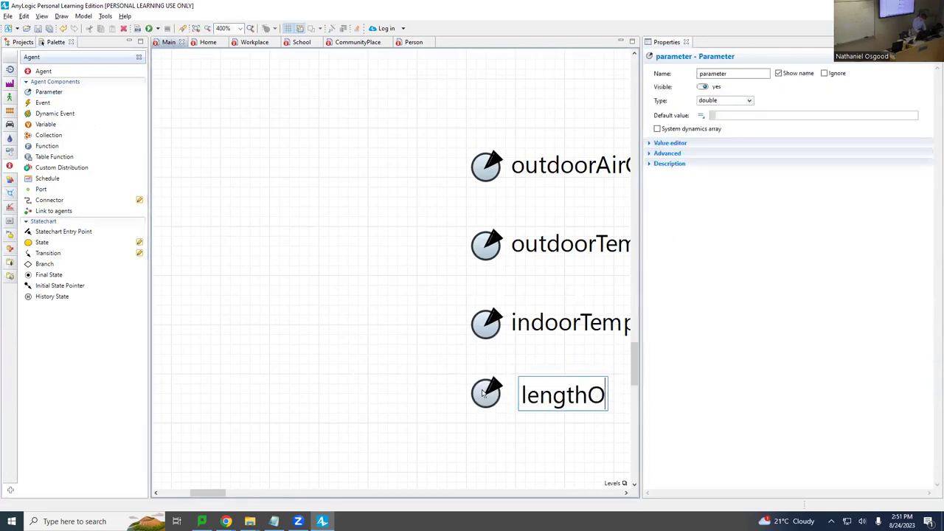
{"action": "type", "text": "fTr"}
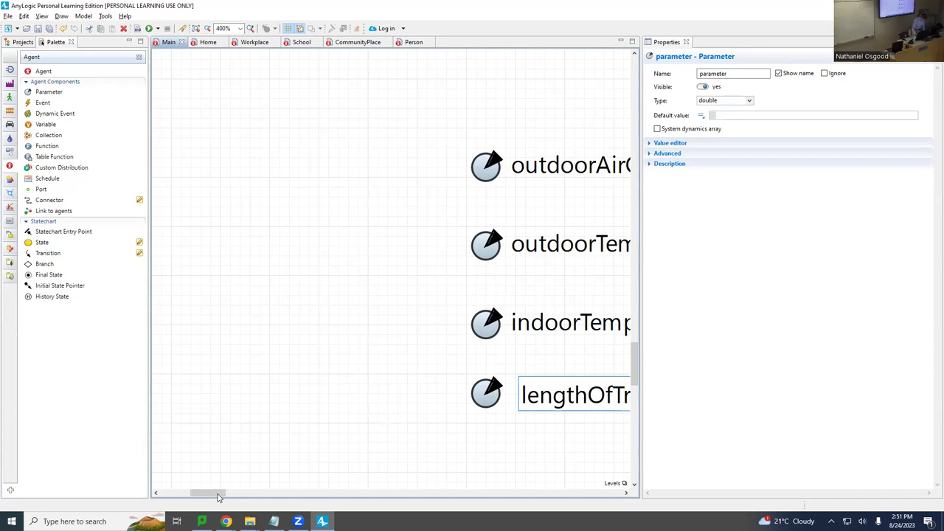
{"action": "left_click_drag", "start_coordinate": [218, 494], "coordinate": [279, 466]}
Correct the spelling of the new parameter's name to lengthOfTriggeredAsthmaticBout
{"action": "left_click", "coordinate": [326, 396]}
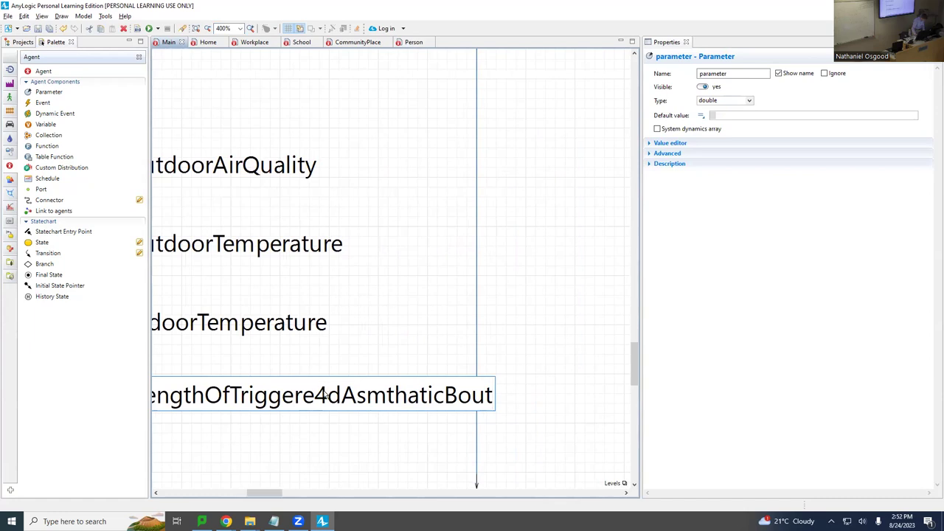
{"action": "key", "text": "BackSpace"}
{"action": "key", "text": "Right"}
{"action": "key", "text": "Right"}
{"action": "key", "text": "Right"}
{"action": "key", "text": "Right"}
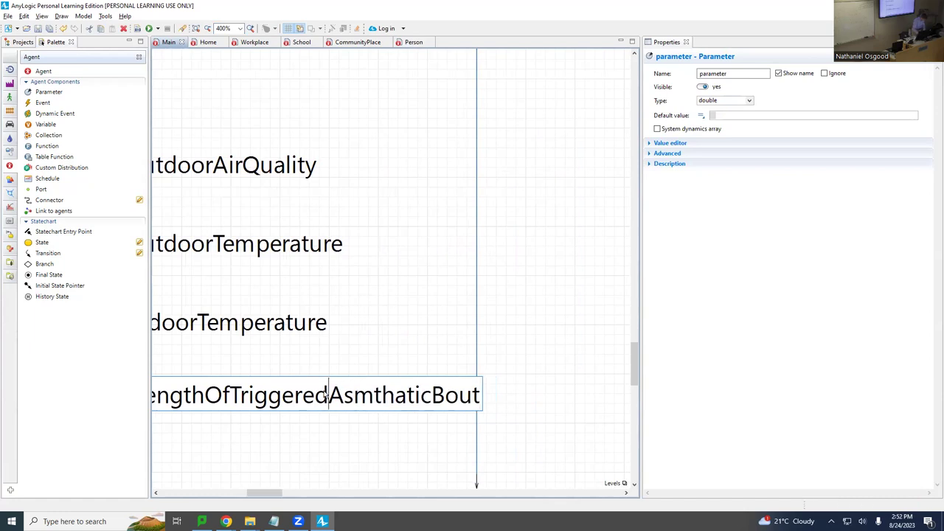
{"action": "key", "text": "Left"}
{"action": "key", "text": "Delete"}
{"action": "key", "text": "Right"}
{"action": "key", "text": "Right"}
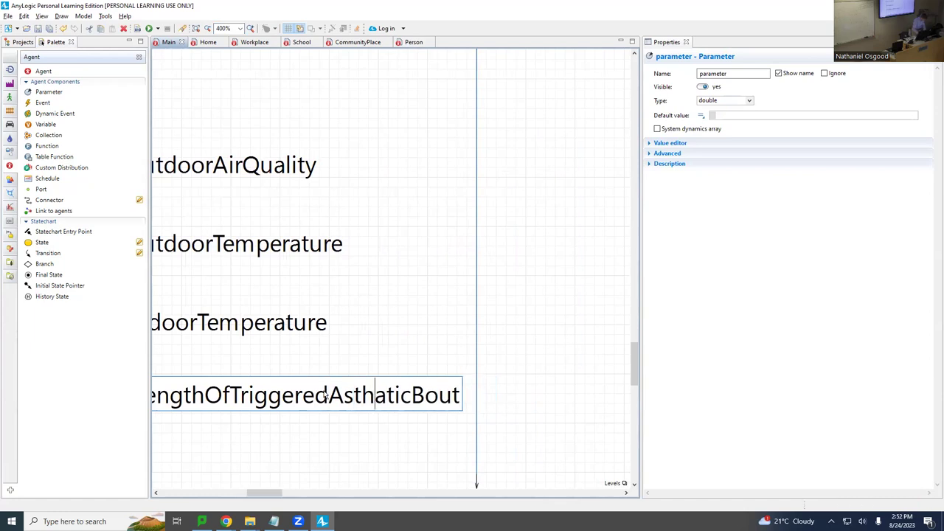
{"action": "type", "text": "m"}
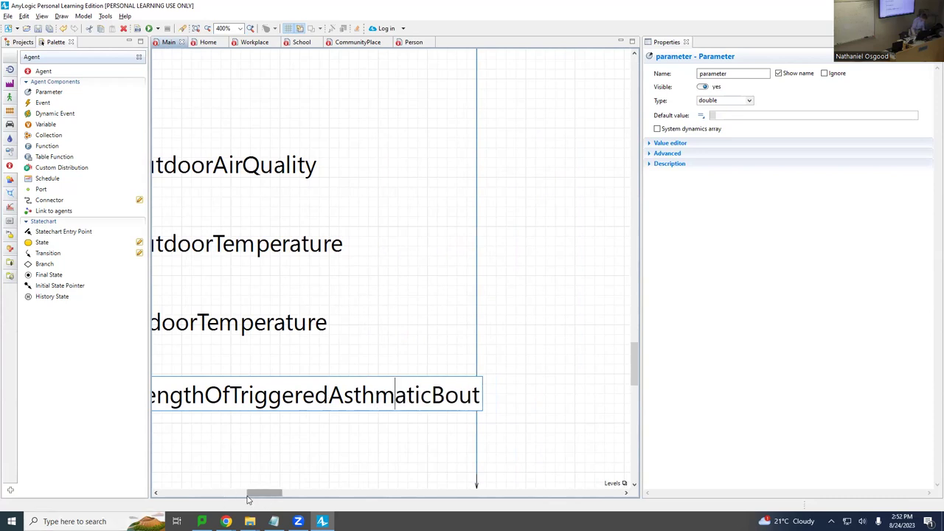
Reword the new parameter's name to durationOfTriggeredAsthmaticBoutInHours and apply it
{"action": "left_click_drag", "start_coordinate": [251, 494], "coordinate": [239, 494]}
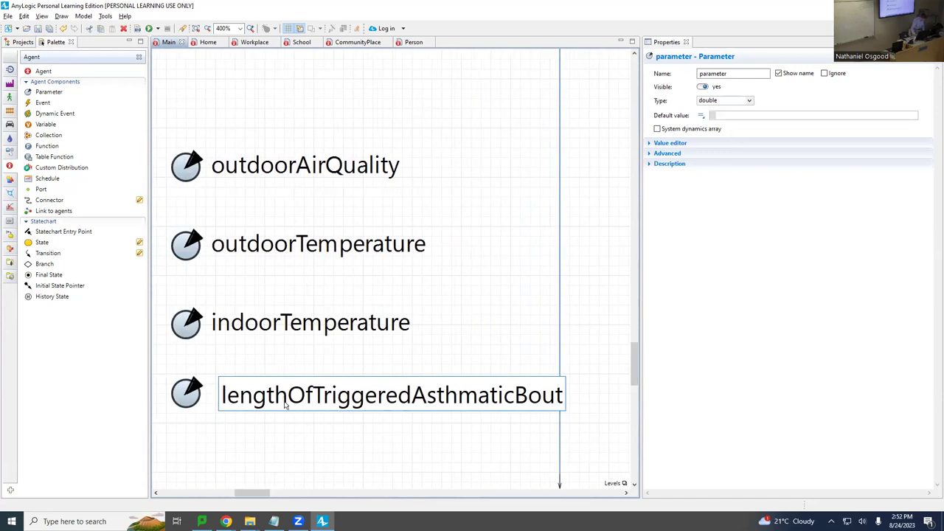
{"action": "key", "text": "shift+Home"}
{"action": "type", "text": "duratio"}
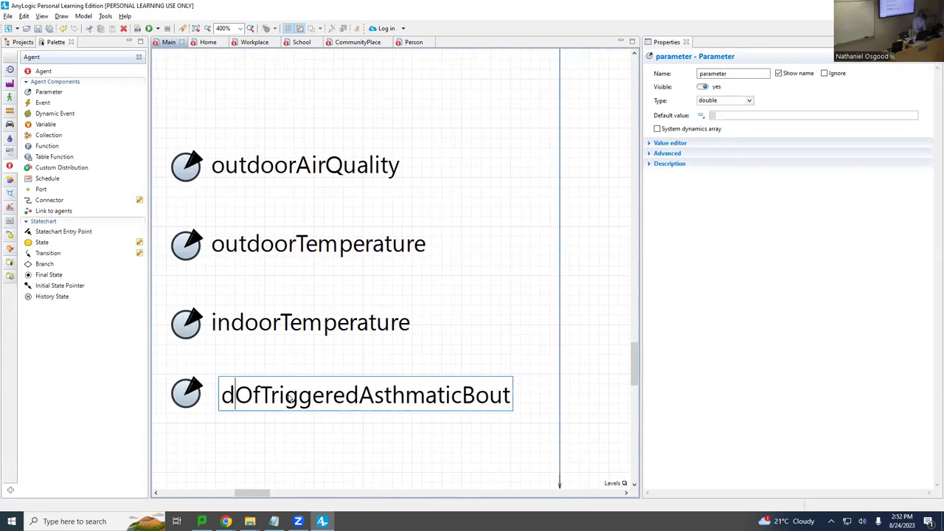
{"action": "type", "text": "n"}
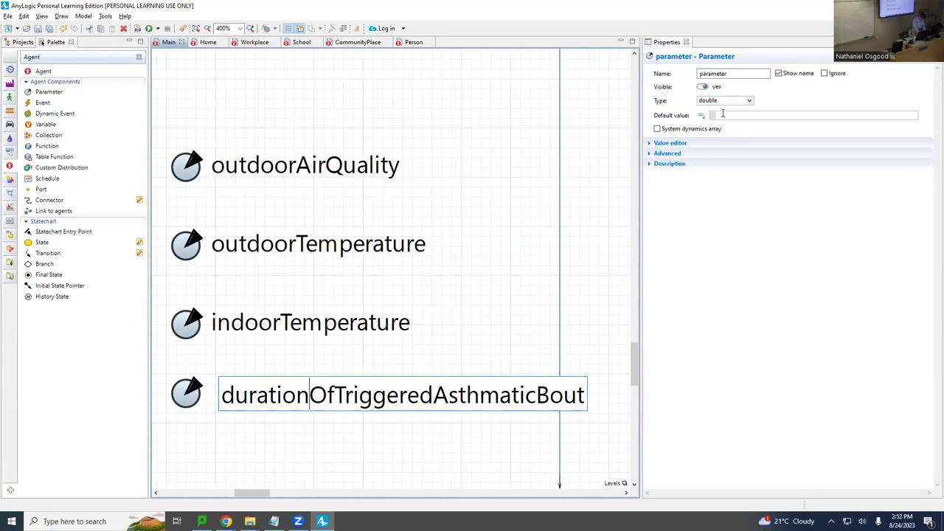
{"action": "type", "text": "In"}
{"action": "key", "text": "BackSpace"}
{"action": "key", "text": "BackSpace"}
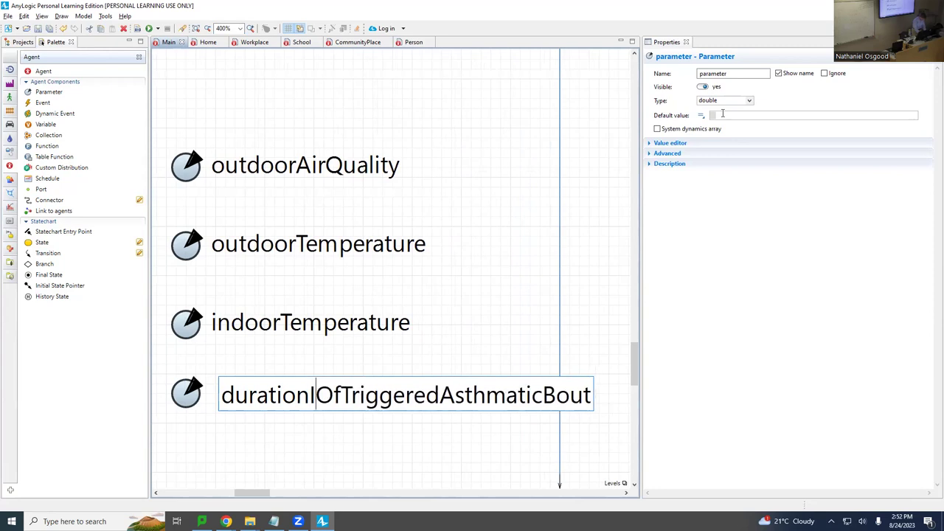
{"action": "key", "text": "End"}
{"action": "type", "text": "In"}
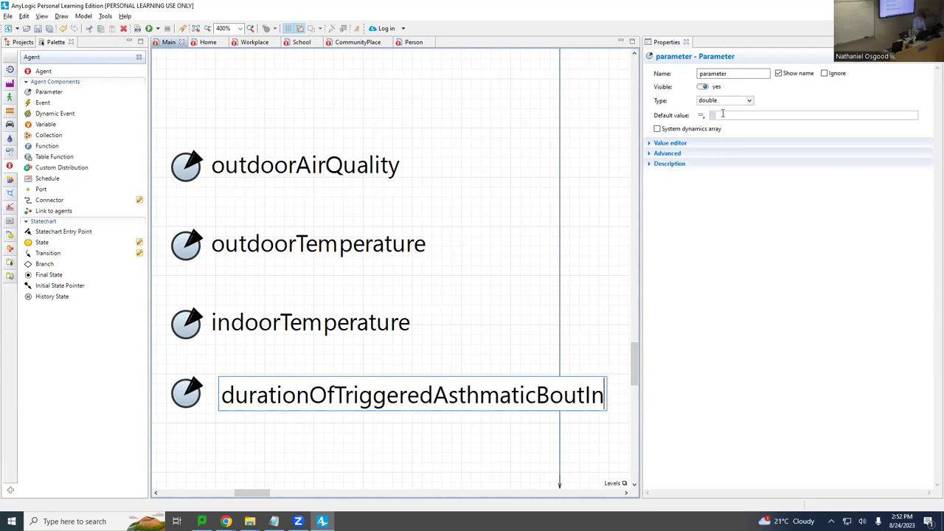
{"action": "type", "text": "Hours"}
{"action": "key", "text": "Return"}
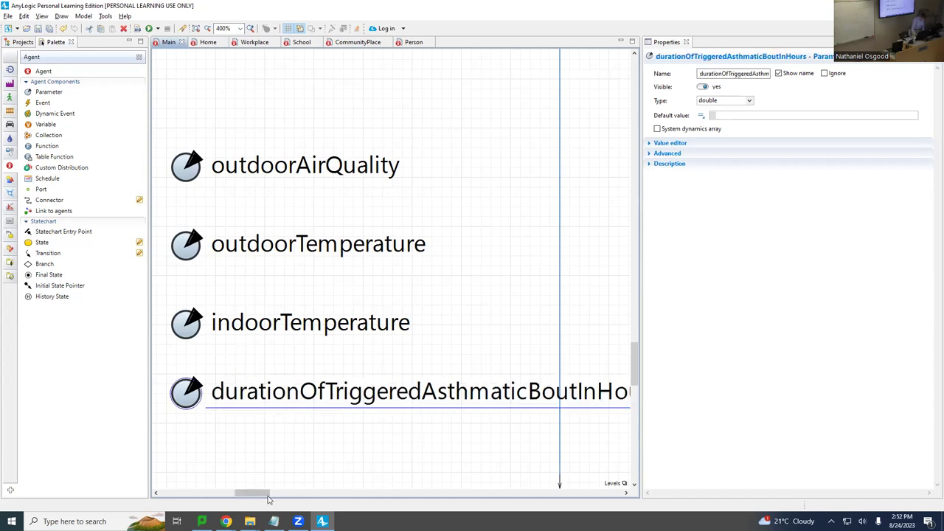
Set the default value of the durationOfTriggeredAsthmaticBoutInHours parameter to 0.25
{"action": "left_click_drag", "start_coordinate": [258, 494], "coordinate": [264, 494]}
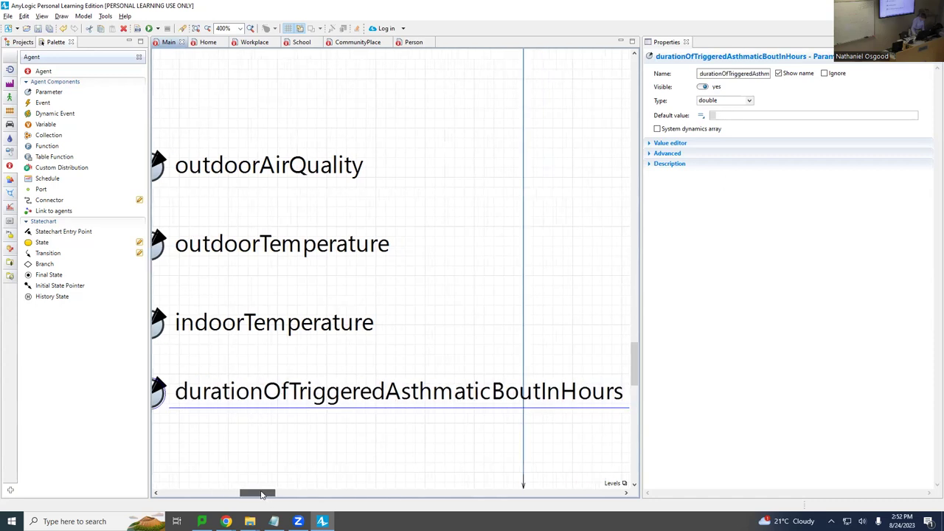
{"action": "left_click", "coordinate": [736, 120]}
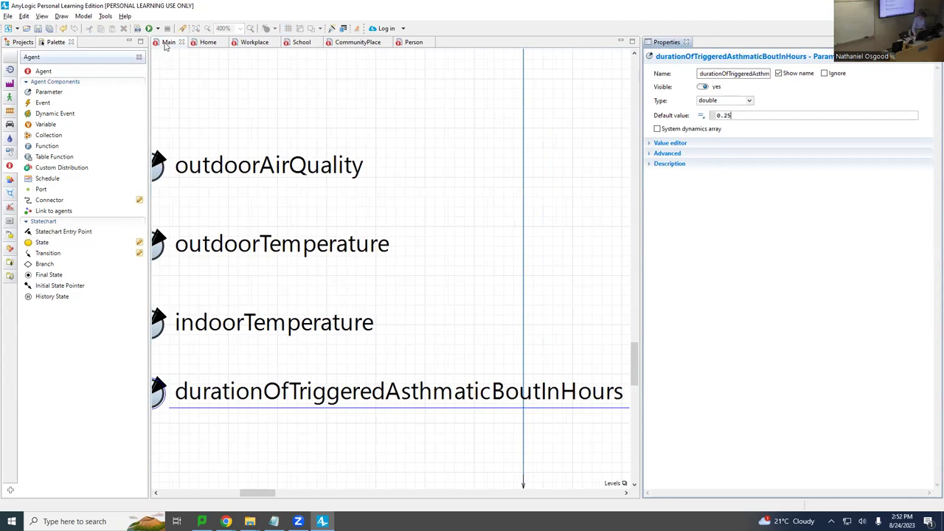
{"action": "scroll", "coordinate": [269, 497], "scroll_direction": "left", "scroll_amount": 1}
{"action": "scroll", "coordinate": [268, 497], "scroll_direction": "right", "scroll_amount": 4}
{"action": "scroll", "coordinate": [267, 497], "scroll_direction": "left", "scroll_amount": 4}
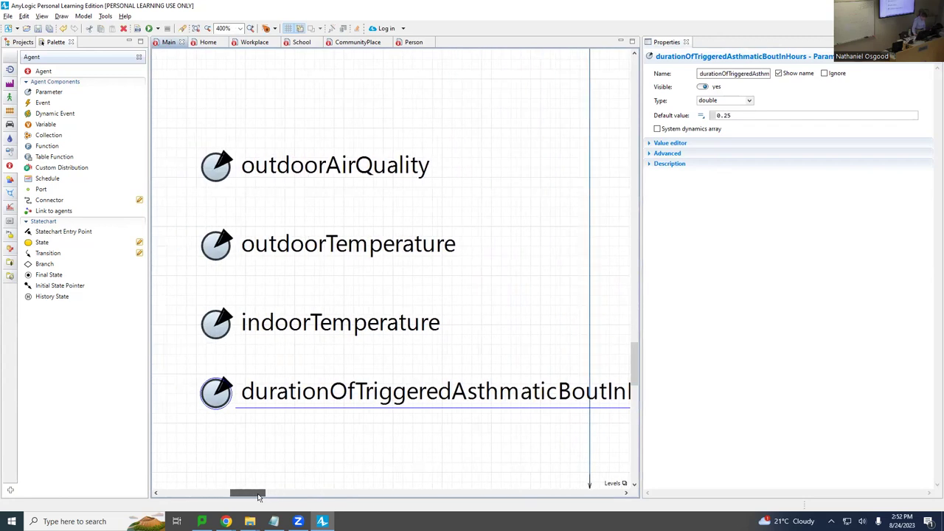
Set the timeout of Person's recoveryFromBout transition to main.durationOfTriggeredAsthmaticBoutInHours, with hours as the unit
{"action": "left_click", "coordinate": [413, 42]}
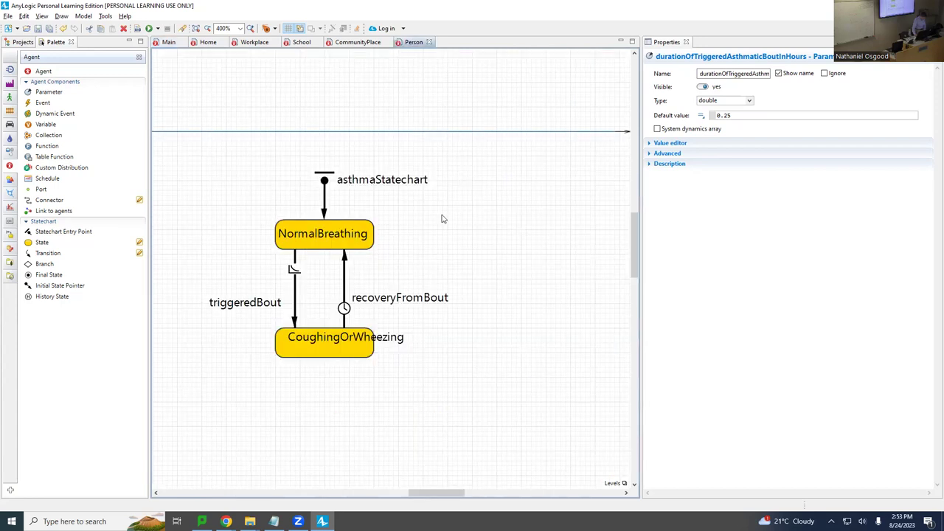
{"action": "left_click", "coordinate": [344, 292]}
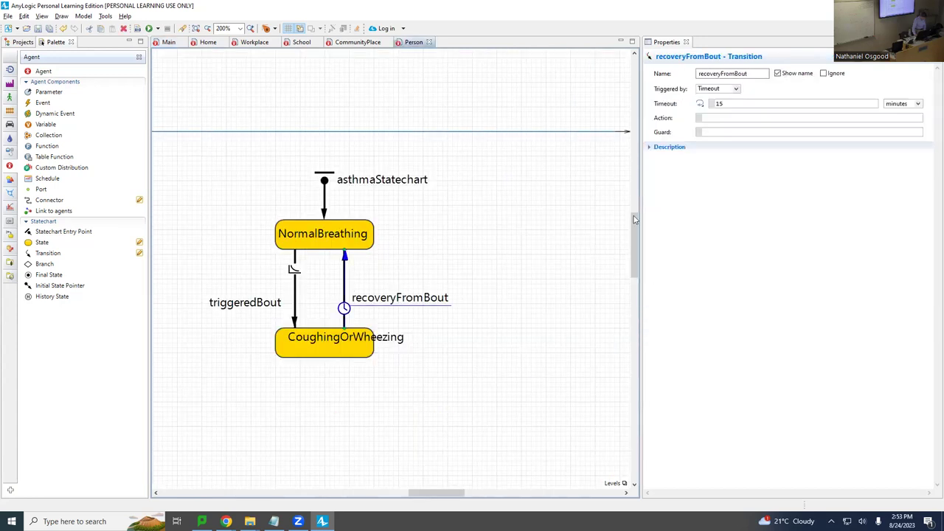
{"action": "left_click", "coordinate": [895, 105]}
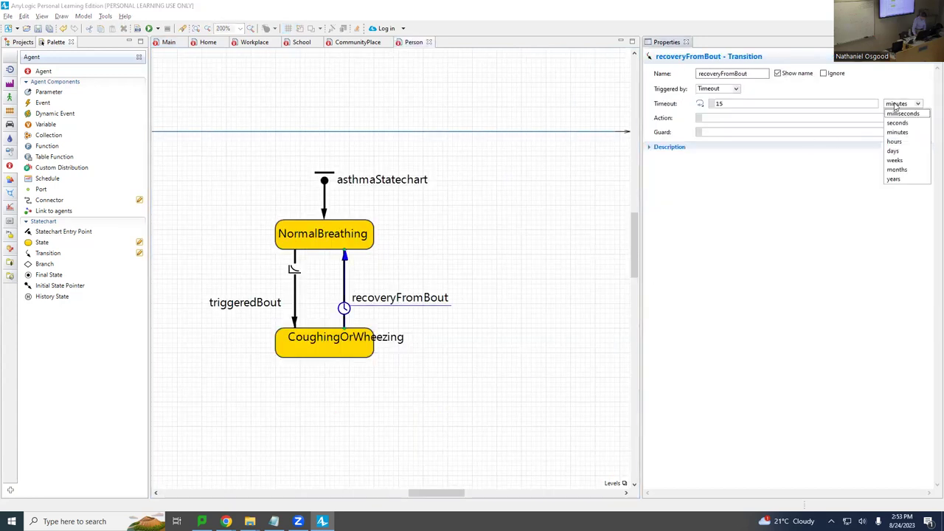
{"action": "left_click", "coordinate": [898, 142]}
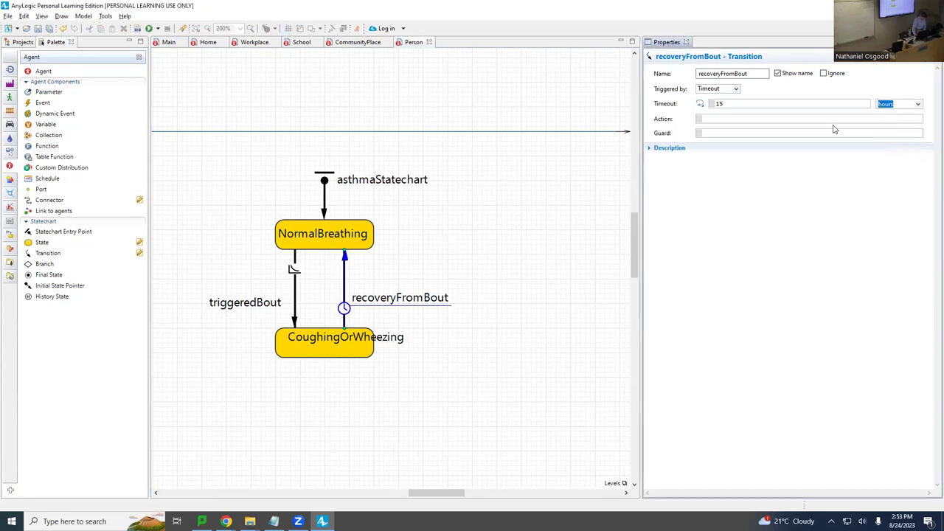
{"action": "left_click", "coordinate": [775, 101]}
{"action": "type", "text": "main.duratio"}
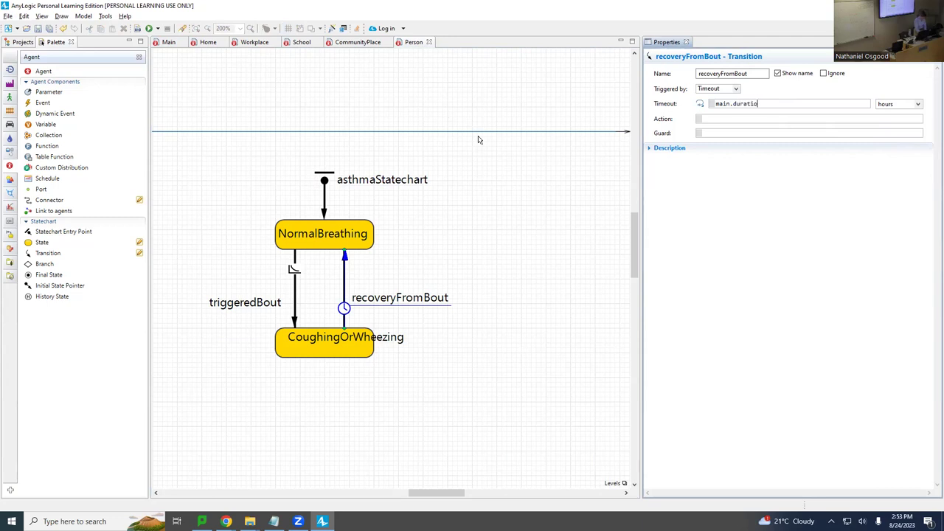
{"action": "key", "text": "ctrl+space"}
{"action": "key", "text": "Return"}
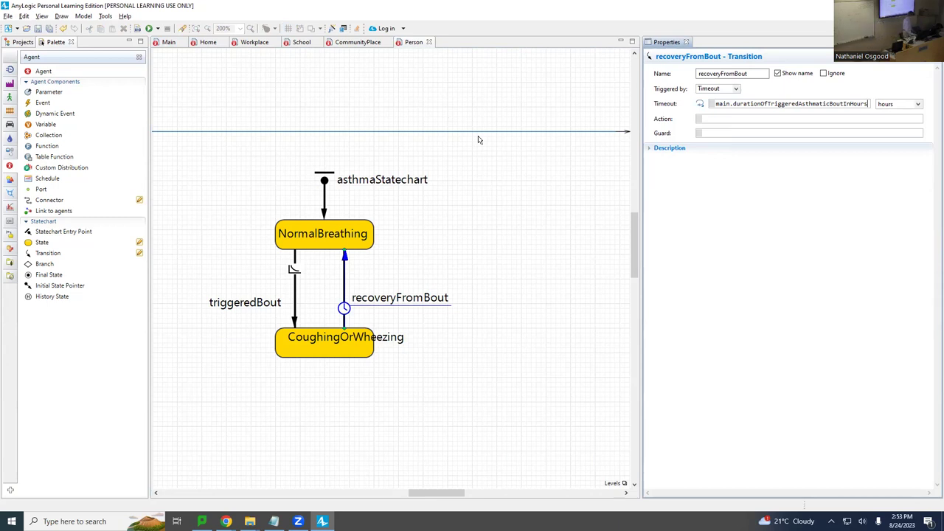
Move the asthmaStatechart entry point up off NormalBreathing, and place a new large state to the right of the existing states
{"action": "left_click", "coordinate": [322, 184]}
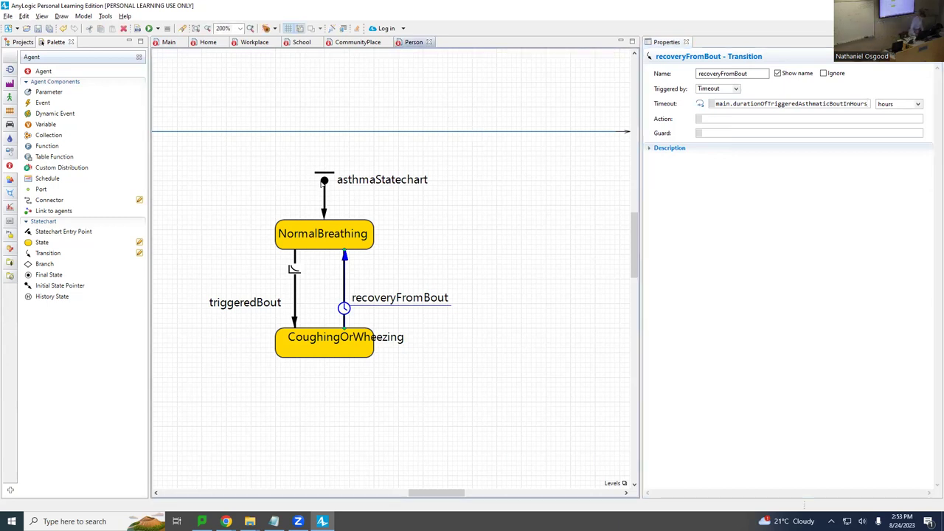
{"action": "left_click_drag", "start_coordinate": [322, 184], "coordinate": [323, 161]}
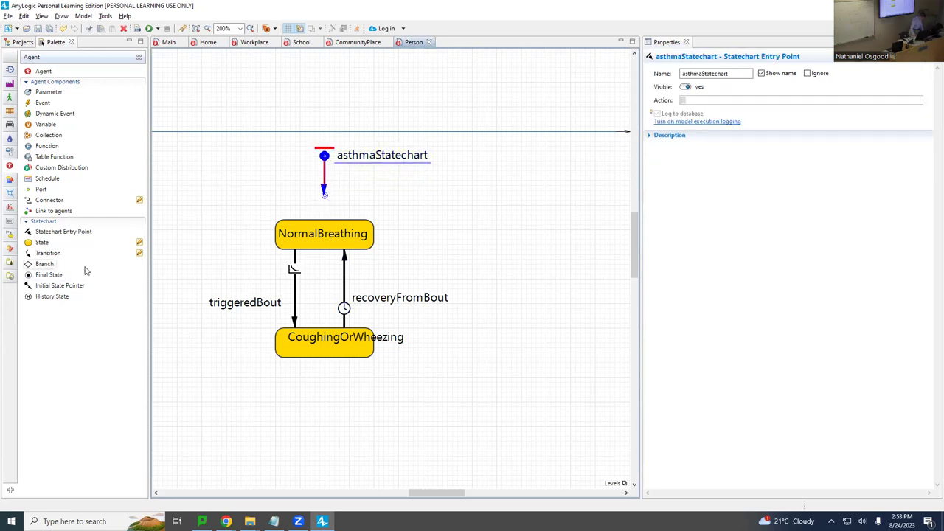
{"action": "left_click_drag", "start_coordinate": [42, 242], "coordinate": [184, 181]}
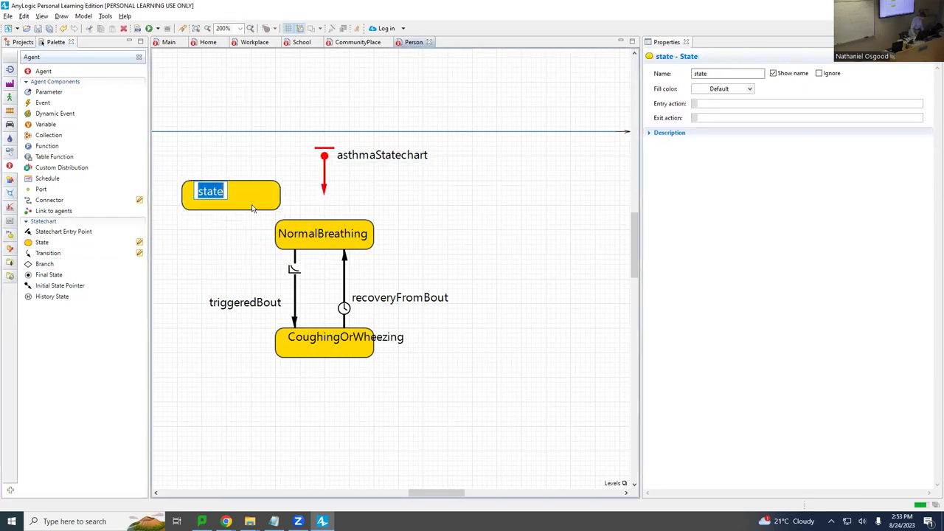
{"action": "key", "text": "Return"}
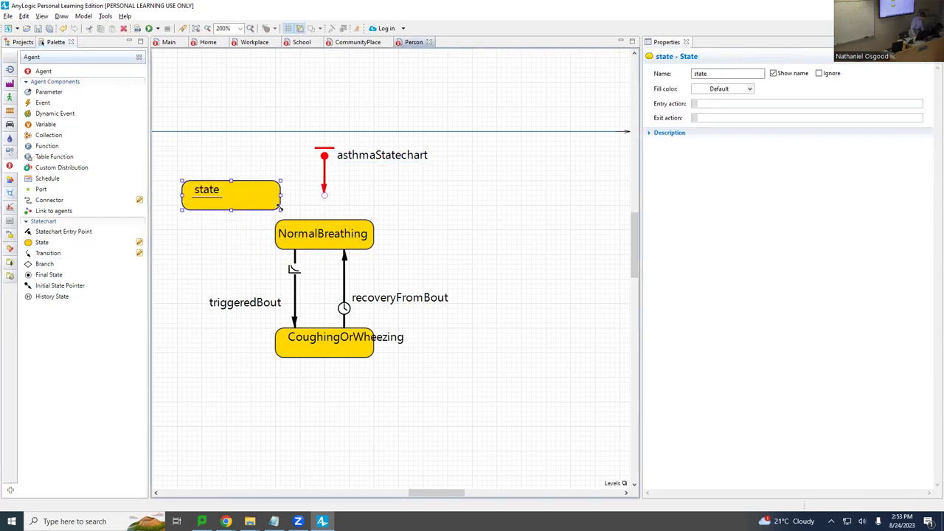
{"action": "left_click_drag", "start_coordinate": [280, 210], "coordinate": [332, 367]}
{"action": "key", "text": "Escape"}
{"action": "left_click_drag", "start_coordinate": [239, 196], "coordinate": [609, 386]}
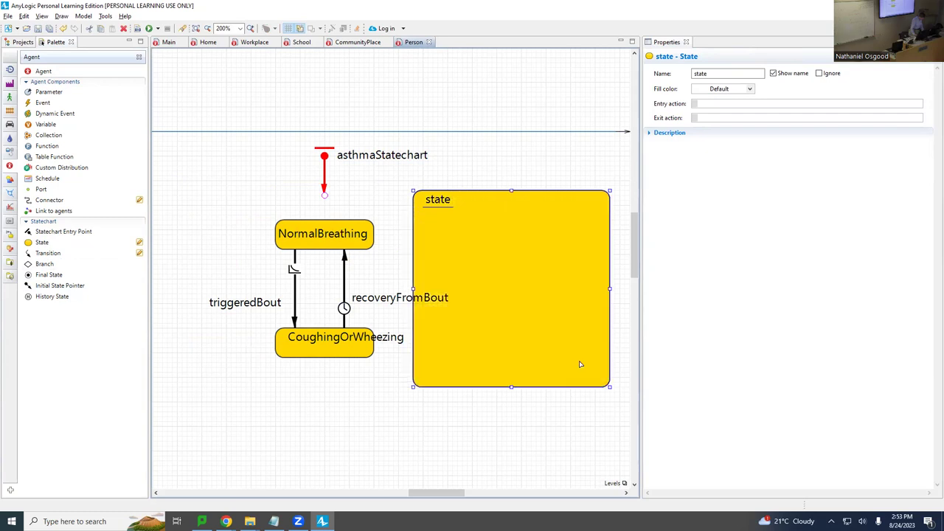
Enlarge the new large state slightly at its lower corner so it can hold the two breathing states
{"action": "left_click_drag", "start_coordinate": [248, 213], "coordinate": [405, 381]}
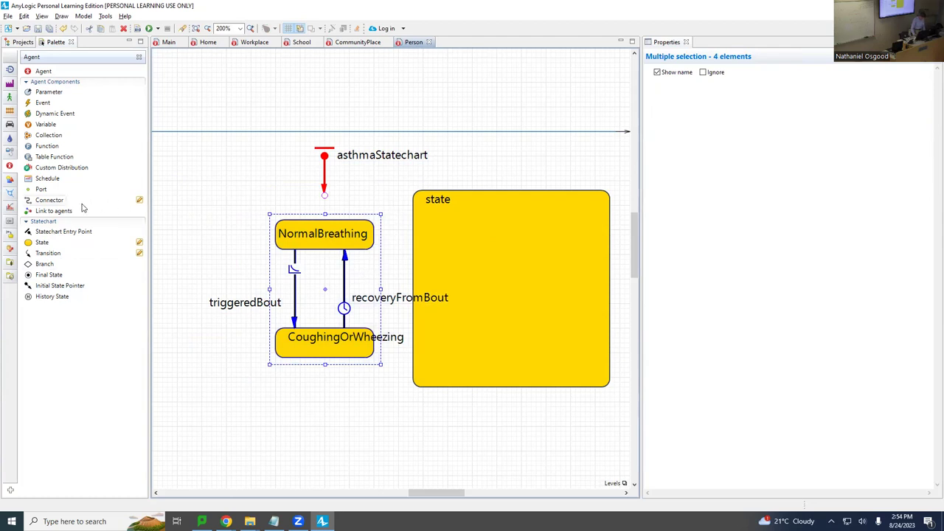
{"action": "left_click", "coordinate": [49, 245]}
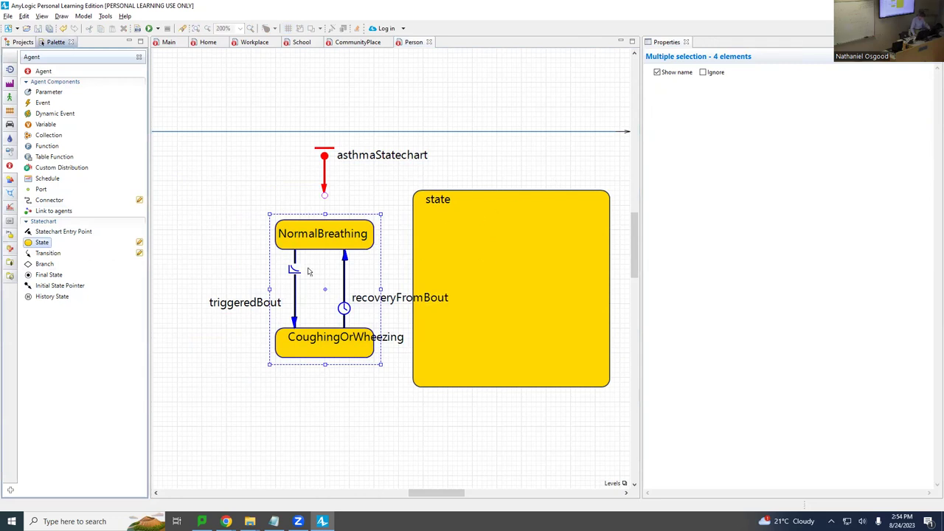
{"action": "left_click", "coordinate": [479, 253]}
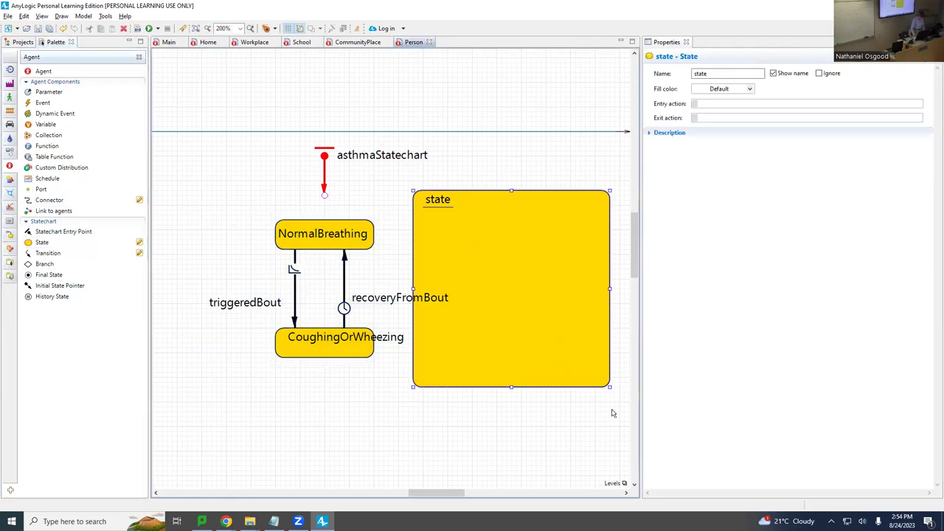
{"action": "left_click_drag", "start_coordinate": [604, 384], "coordinate": [611, 399]}
Try to cut NormalBreathing, CoughingOrWheezing and their two transitions and paste them into the large state
{"action": "left_click_drag", "start_coordinate": [243, 198], "coordinate": [384, 385]}
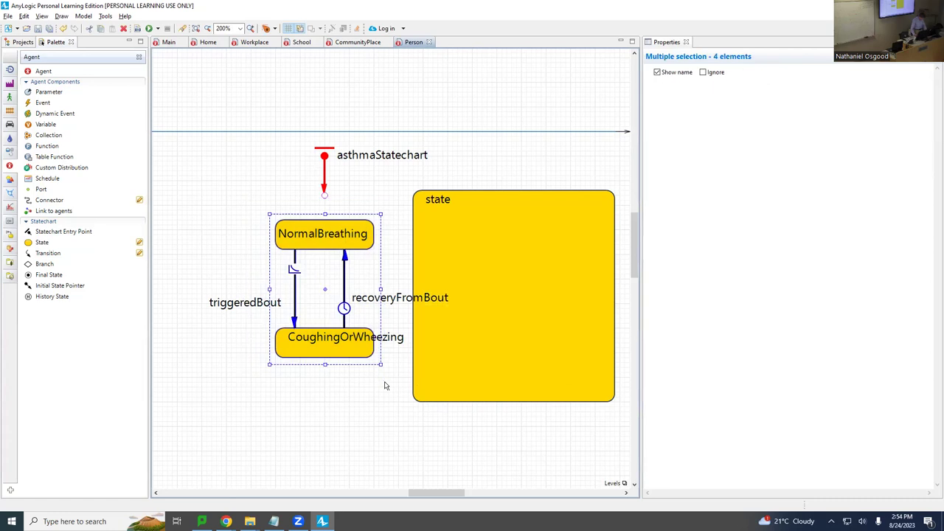
{"action": "key", "text": "Delete"}
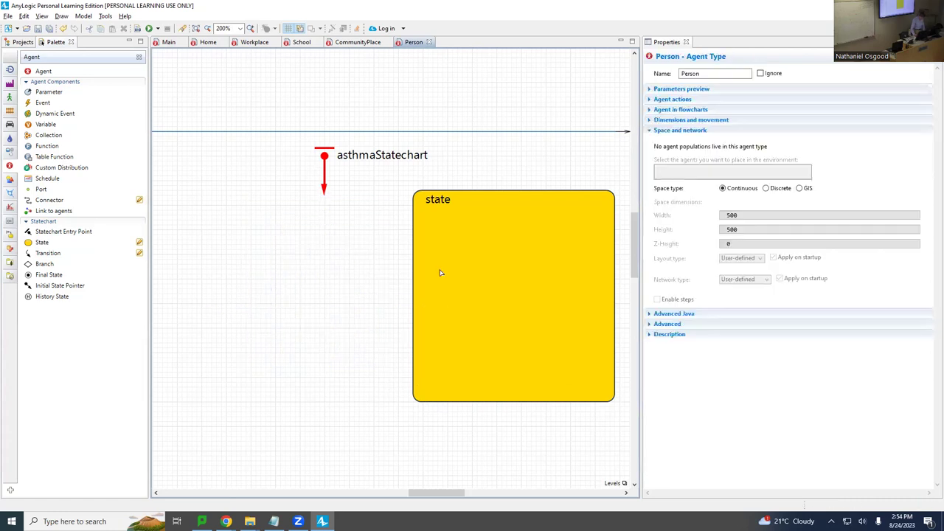
{"action": "left_click", "coordinate": [424, 222]}
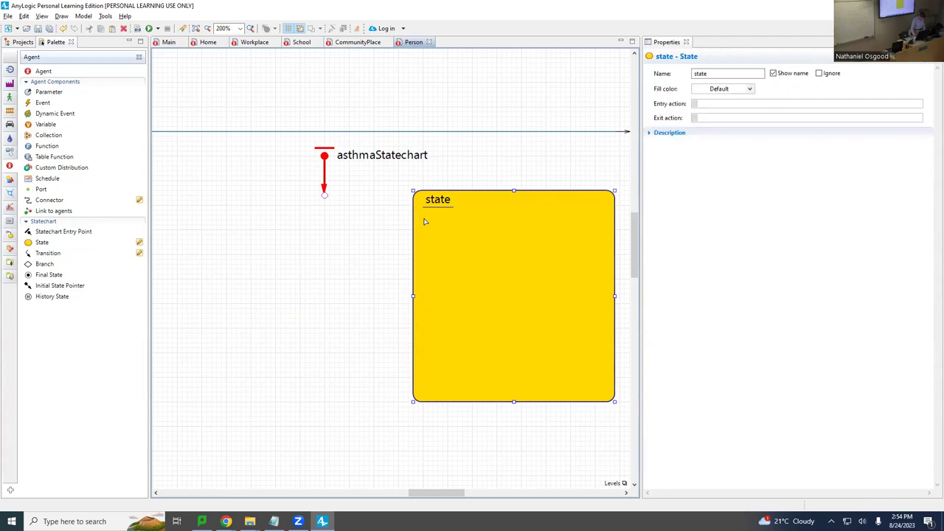
{"action": "key", "text": "ctrl+z"}
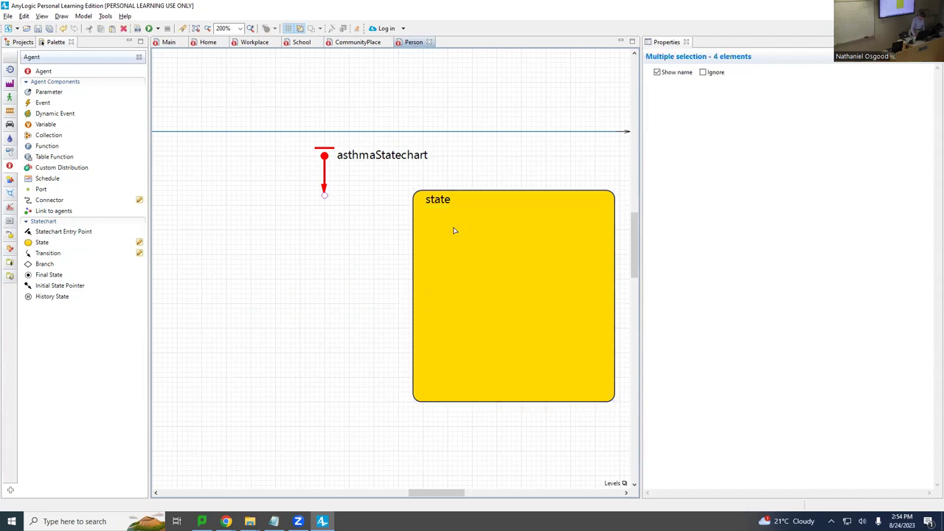
{"action": "left_click", "coordinate": [431, 234]}
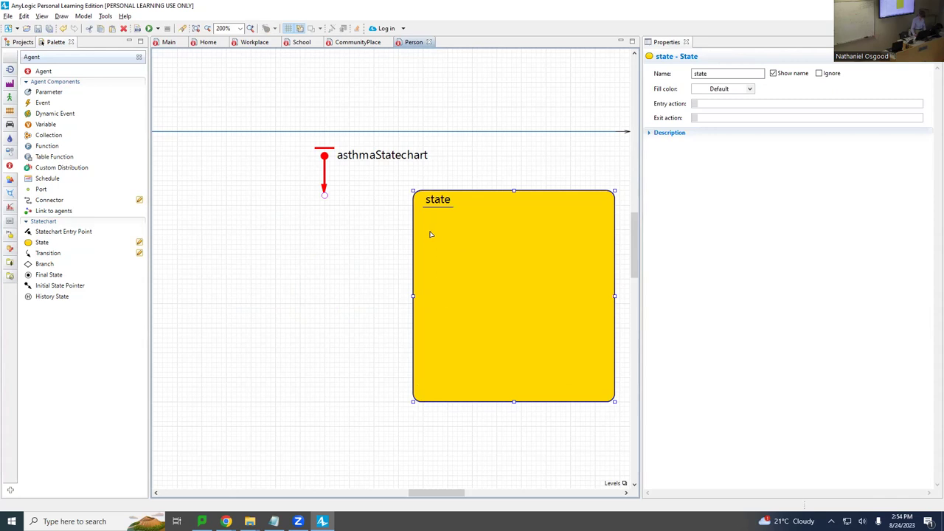
{"action": "left_click", "coordinate": [408, 236]}
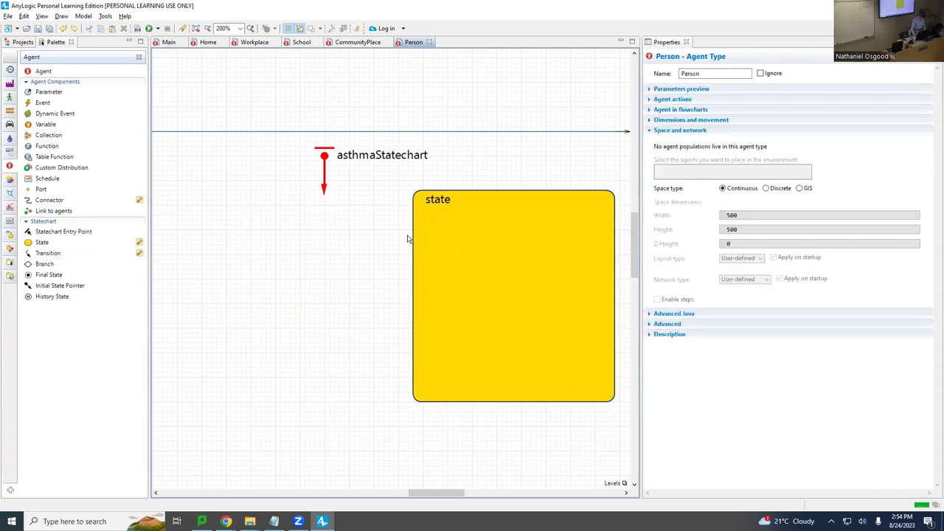
{"action": "key", "text": "ctrl+v"}
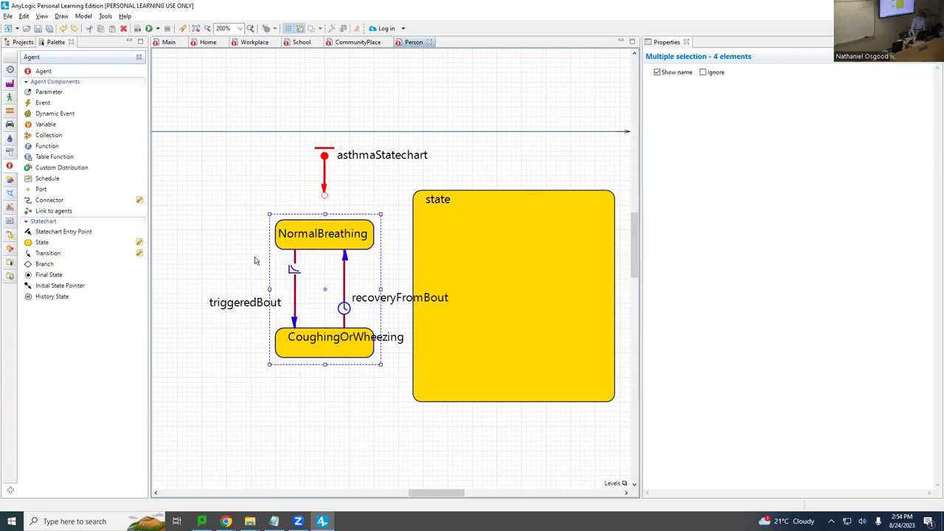
Move the two breathing states with their transitions into the large state, and reconnect recoveryFromBout from CoughingOrWheezing to NormalBreathing
{"action": "left_click_drag", "start_coordinate": [313, 236], "coordinate": [496, 263]}
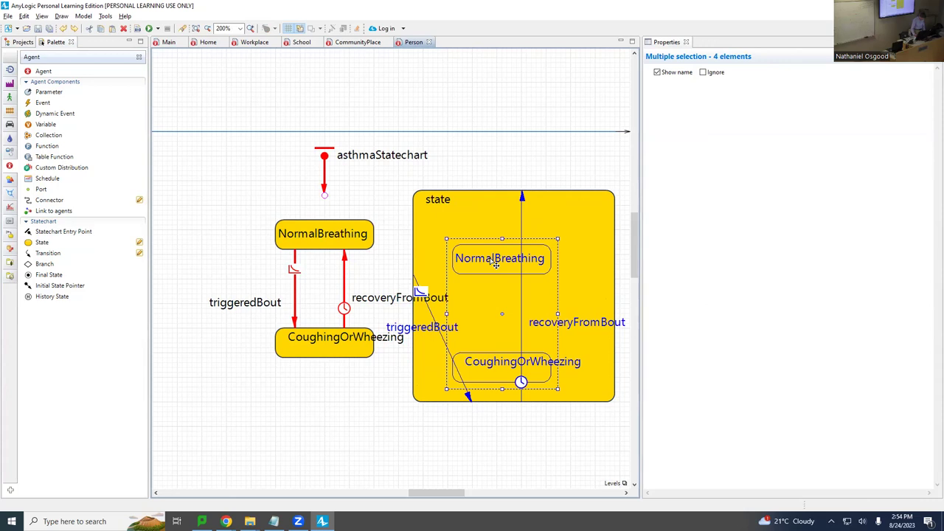
{"action": "left_click_drag", "start_coordinate": [495, 264], "coordinate": [496, 265]}
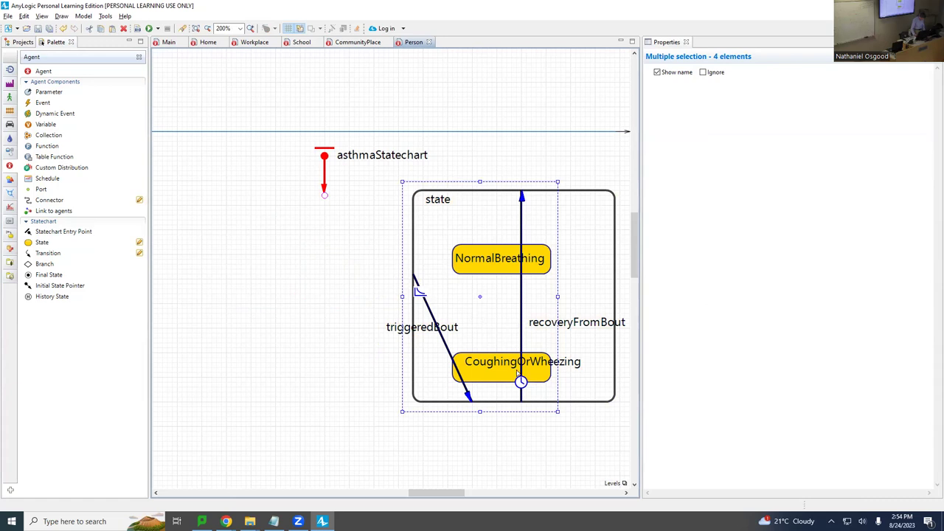
{"action": "left_click", "coordinate": [497, 417]}
{"action": "left_click", "coordinate": [520, 343]}
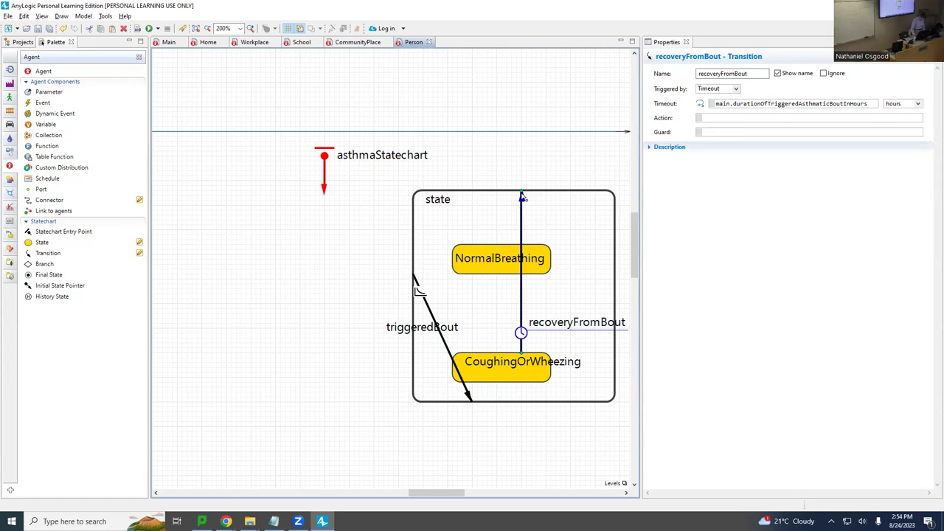
{"action": "left_click_drag", "start_coordinate": [521, 195], "coordinate": [523, 275]}
Reroute the triggeredBout transition from the enclosing state's border to CoughingOrWheezing, and rename it triggeringBout
{"action": "left_click", "coordinate": [428, 308]}
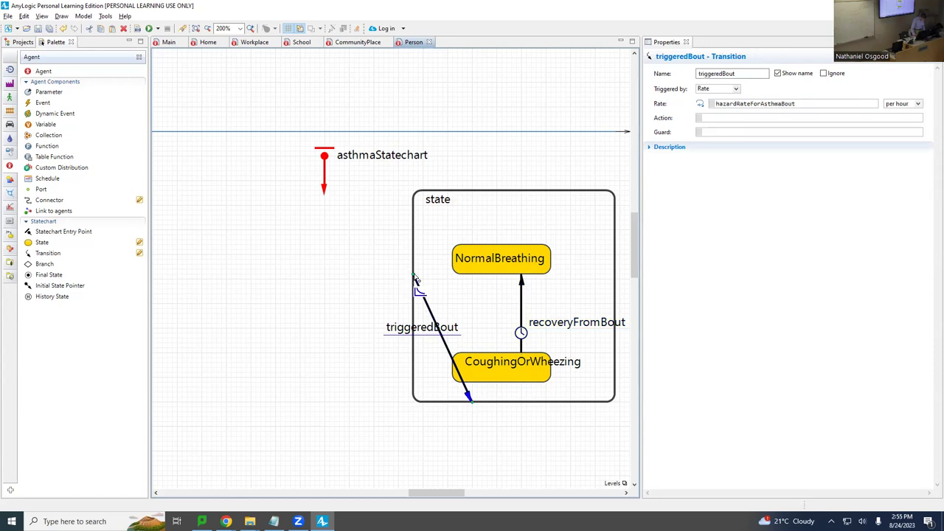
{"action": "left_click_drag", "start_coordinate": [415, 276], "coordinate": [477, 275]}
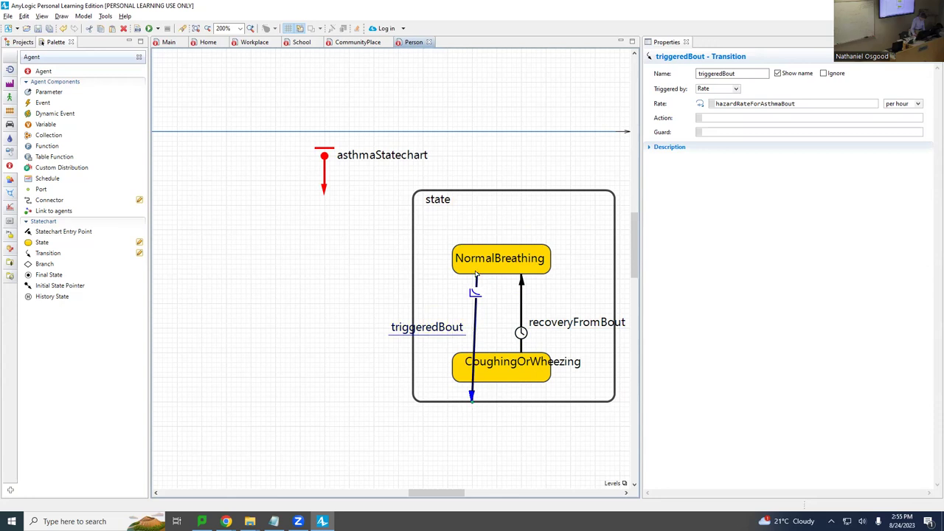
{"action": "left_click_drag", "start_coordinate": [476, 277], "coordinate": [413, 299]}
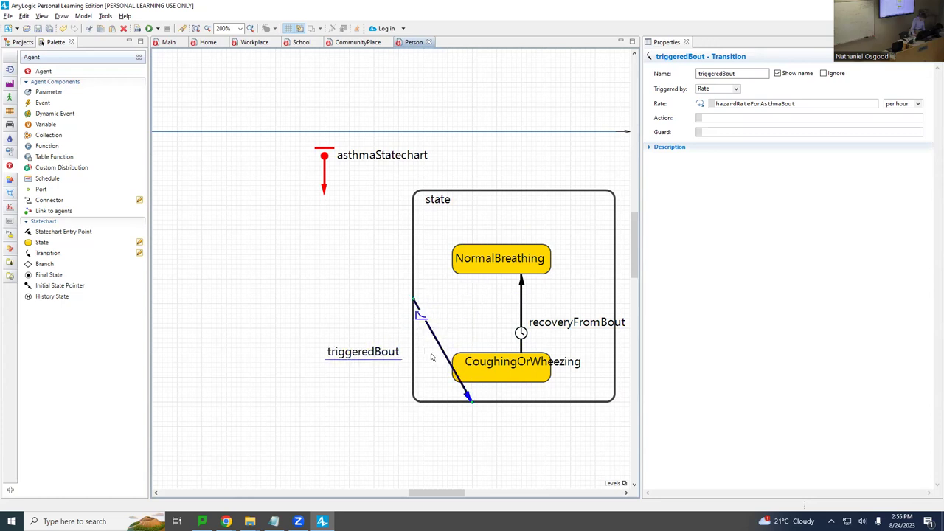
{"action": "left_click_drag", "start_coordinate": [444, 353], "coordinate": [410, 368]}
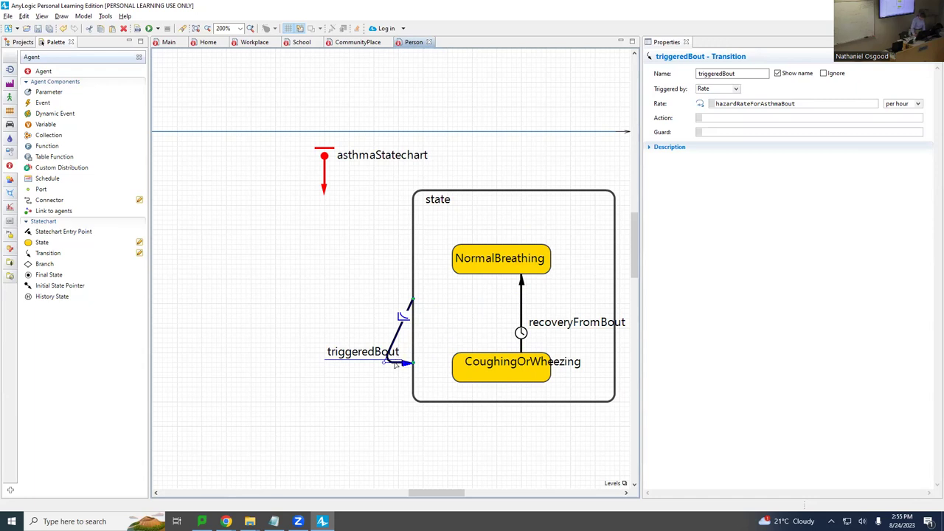
{"action": "left_click_drag", "start_coordinate": [418, 364], "coordinate": [463, 371]}
{"action": "left_click_drag", "start_coordinate": [715, 73], "coordinate": [723, 74]}
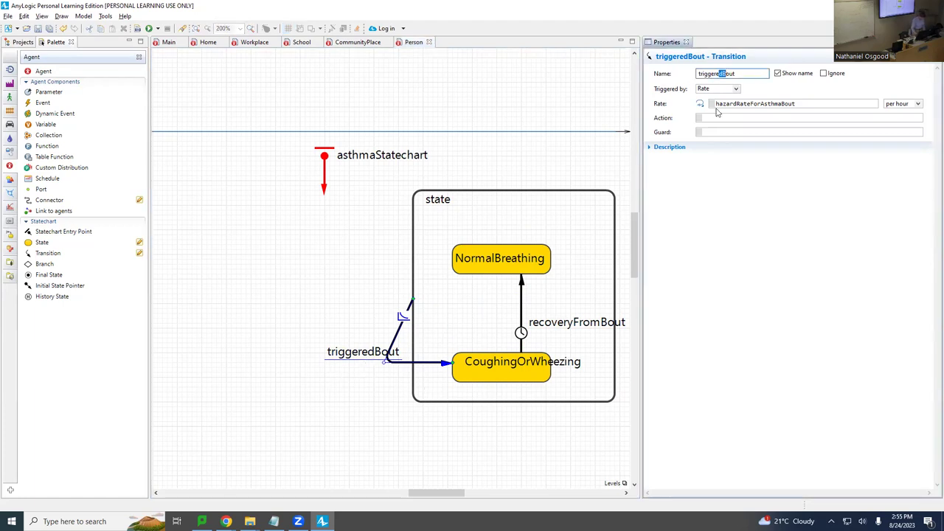
{"action": "type", "text": "ing"}
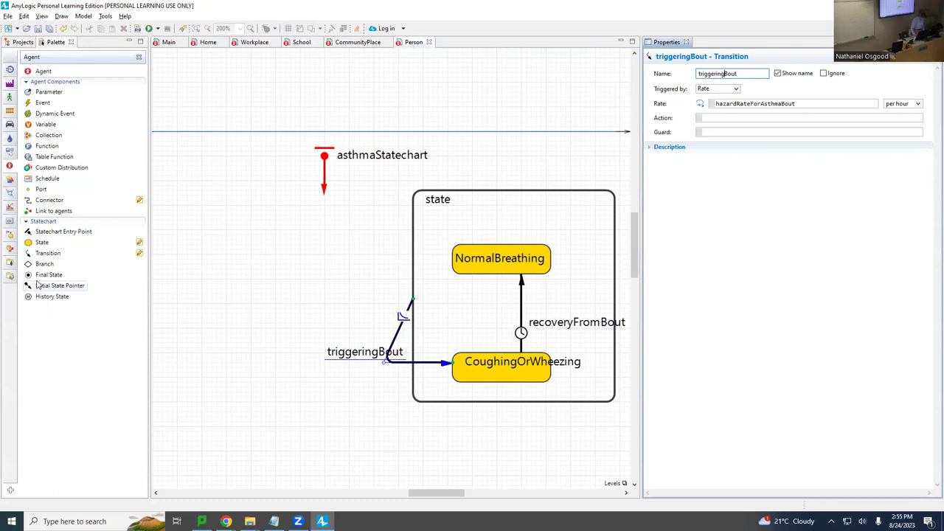
Place an initial state pointer leading to NormalBreathing inside the enclosing state, and save the model
{"action": "left_click_drag", "start_coordinate": [35, 287], "coordinate": [506, 205]}
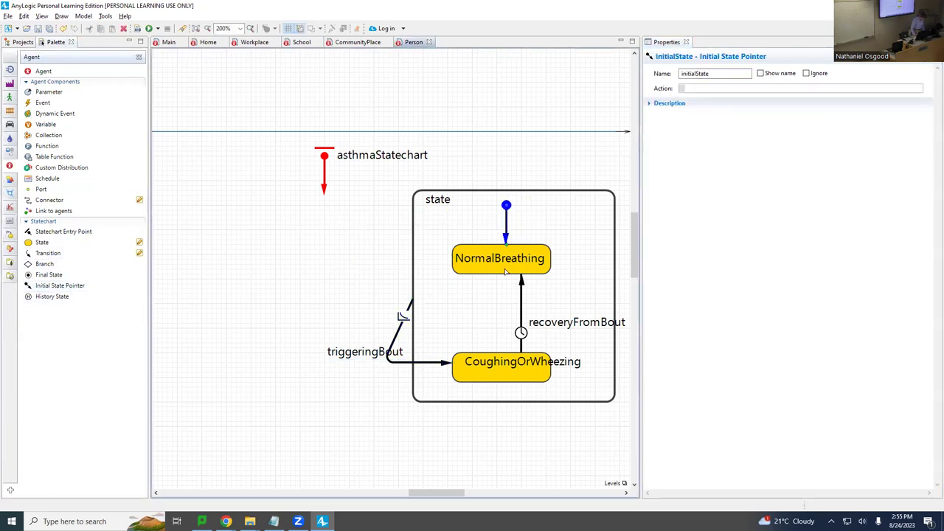
{"action": "left_click", "coordinate": [428, 199]}
{"action": "left_click", "coordinate": [438, 192]}
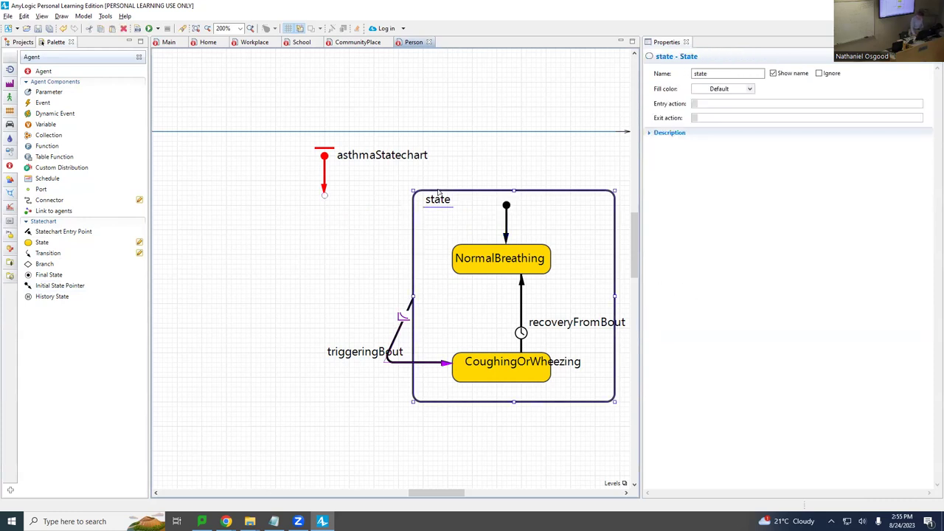
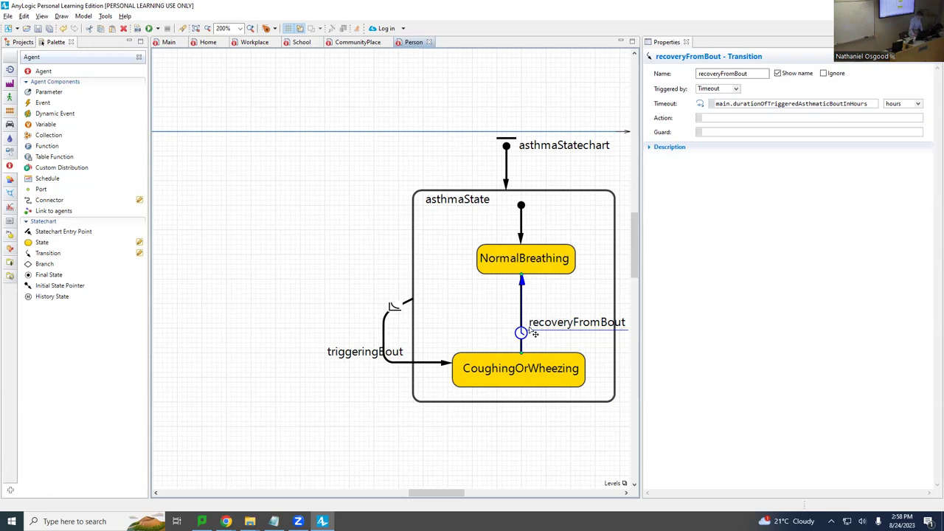
{"action": "key", "text": "ctrl+s"}
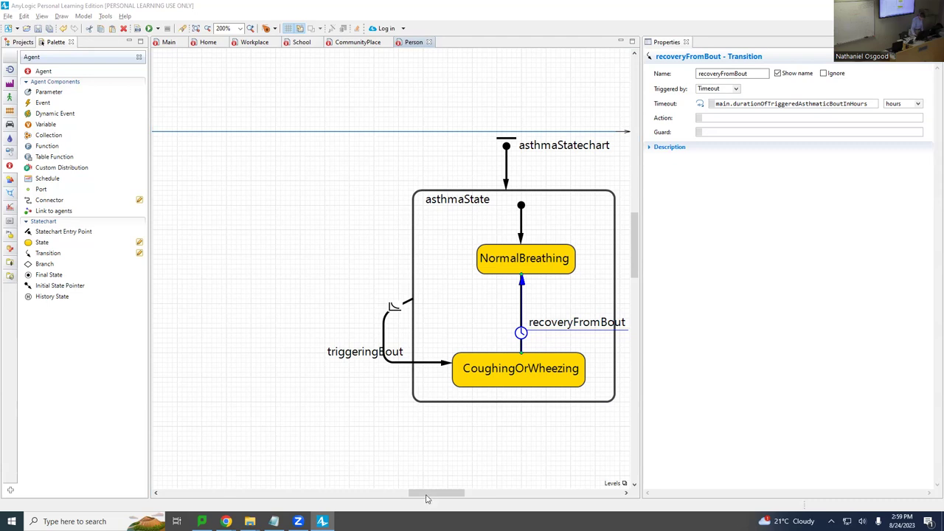
Add a variable named countOfTriggersForAsthmaticBouts to Person and position it between home and workplace
{"action": "left_click_drag", "start_coordinate": [428, 493], "coordinate": [305, 471]}
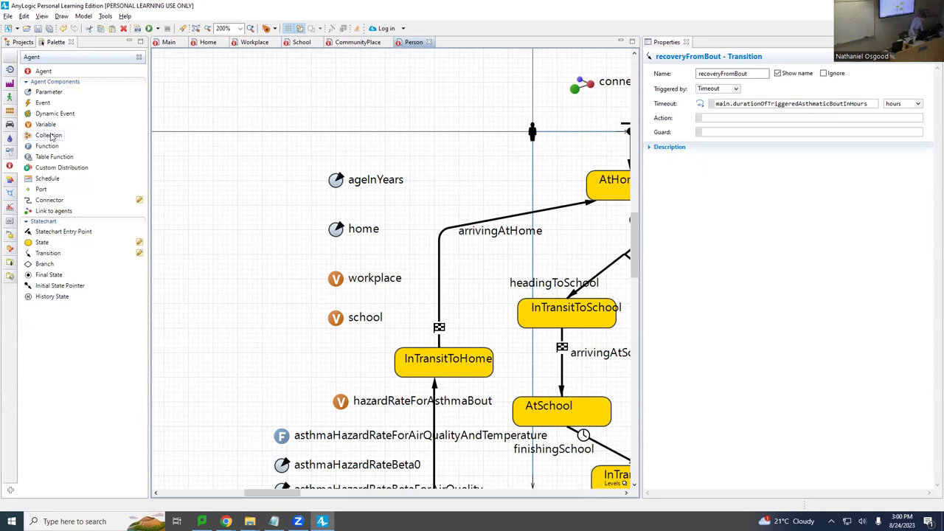
{"action": "left_click_drag", "start_coordinate": [48, 124], "coordinate": [336, 151]}
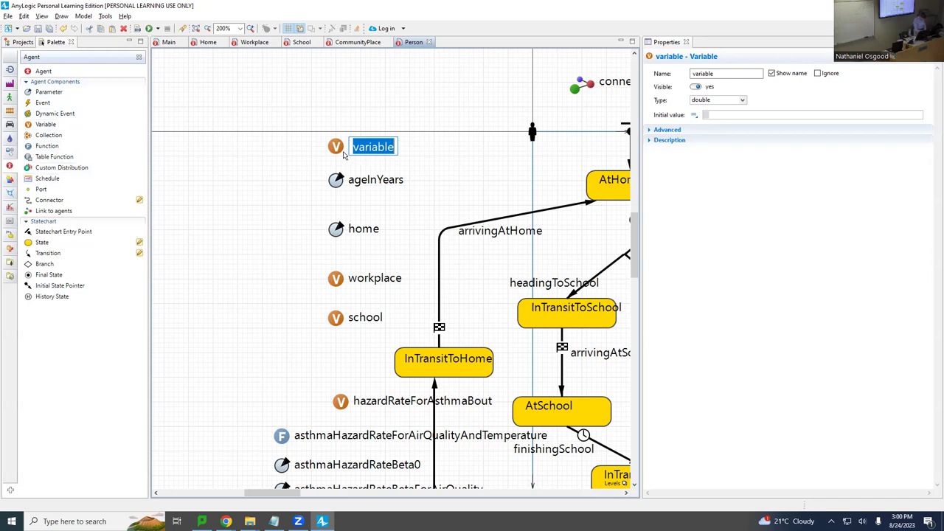
{"action": "type", "text": "count"}
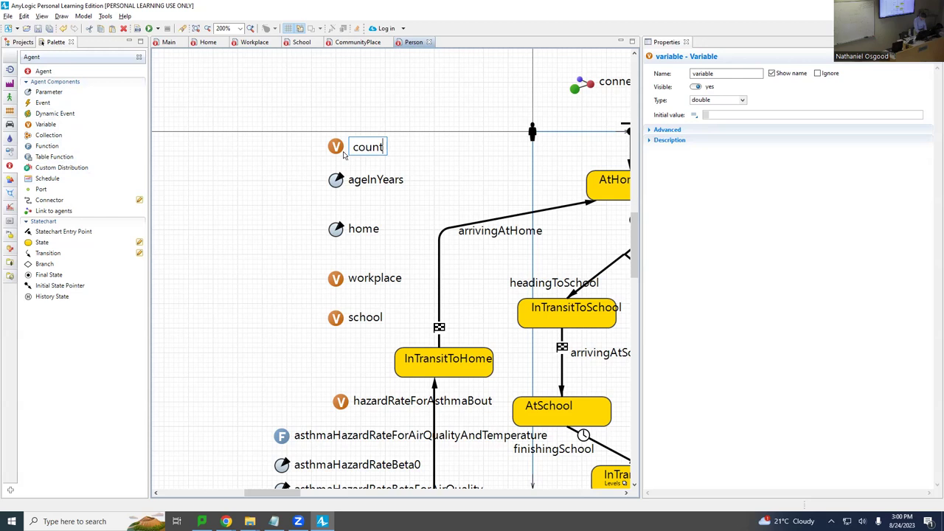
{"action": "type", "text": "OfTrig"}
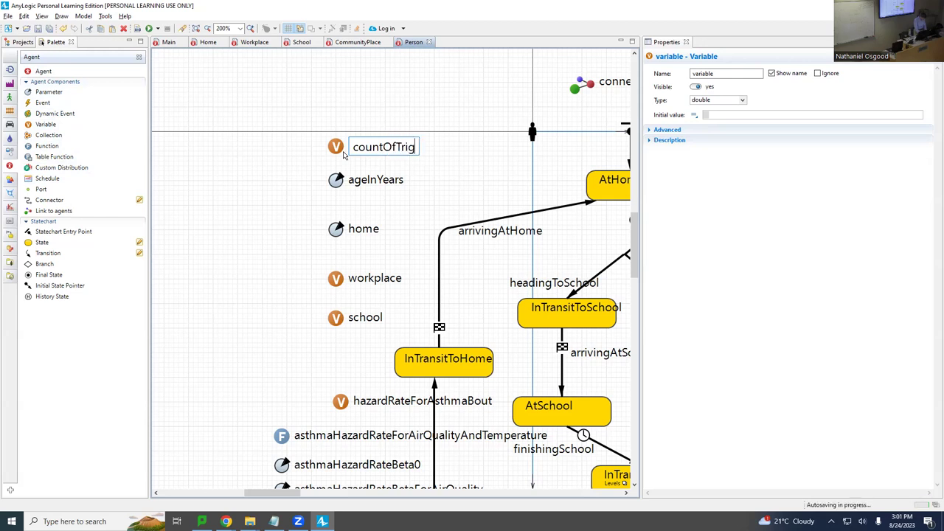
{"action": "type", "text": "gersForA"}
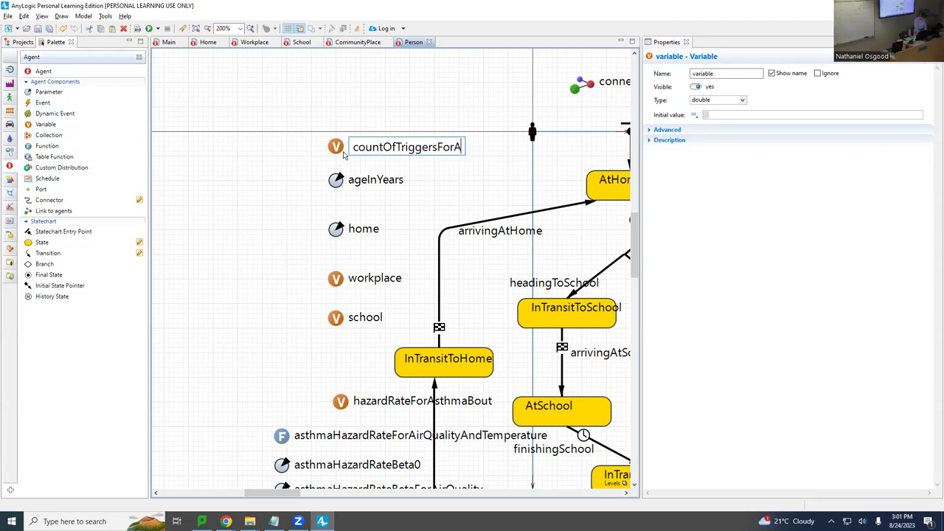
{"action": "type", "text": "sthmaticBouts"}
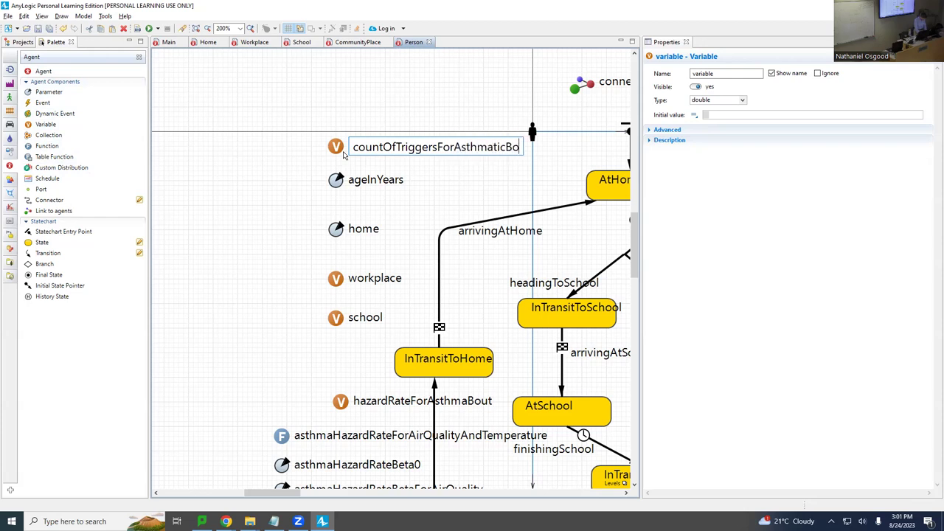
{"action": "key", "text": "Return"}
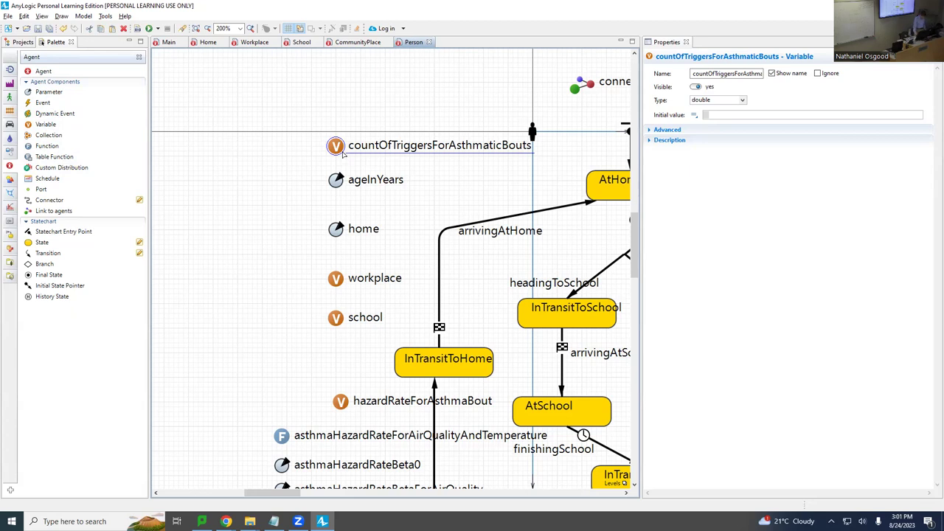
{"action": "left_click_drag", "start_coordinate": [340, 146], "coordinate": [340, 254]}
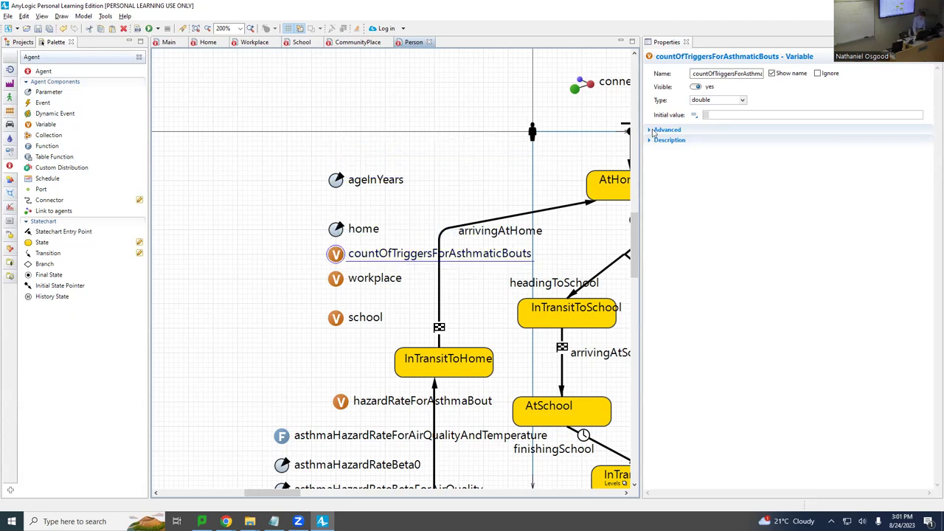
Set the countOfTriggersForAsthmaticBouts variable's type to int with initial value 0, and save the model
{"action": "left_click", "coordinate": [713, 100]}
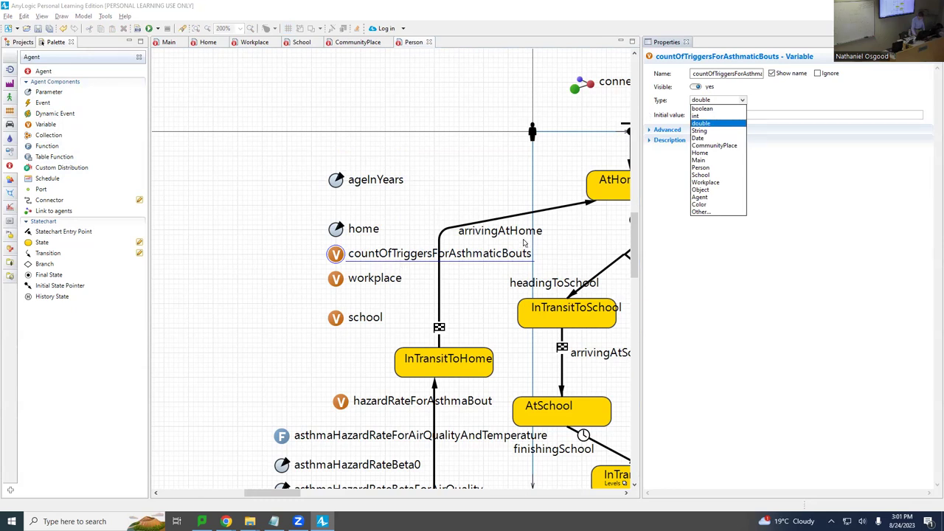
{"action": "left_click", "coordinate": [706, 115]}
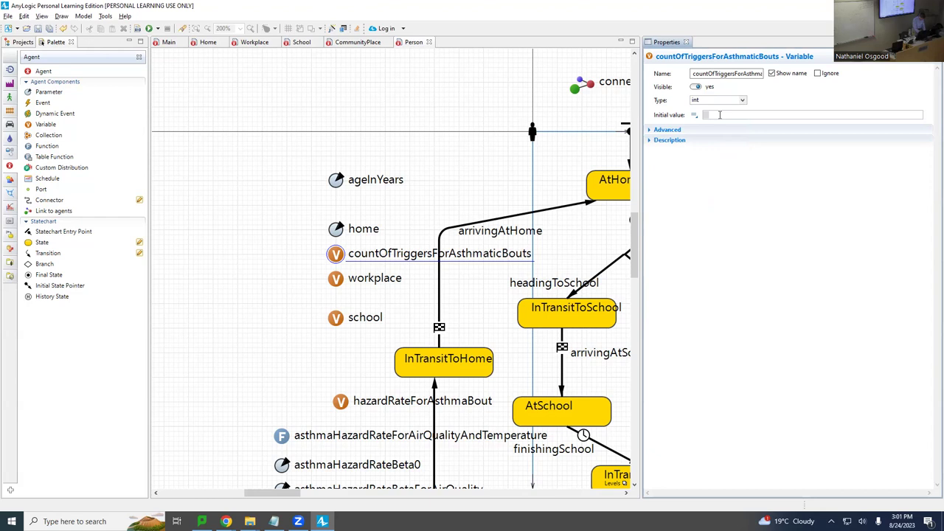
{"action": "key", "text": "ctrl+s"}
Set the triggeringBout transition's action to countOfTriggersForAsthmaticBouts++, save the model, and decline turning on Filter Keys
{"action": "left_click_drag", "start_coordinate": [280, 494], "coordinate": [321, 492]}
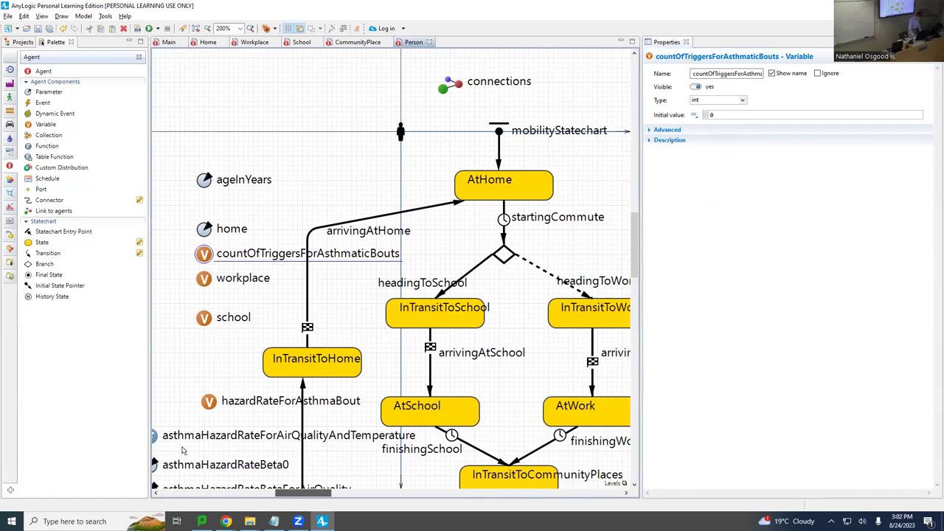
{"action": "left_click_drag", "start_coordinate": [304, 492], "coordinate": [426, 488]}
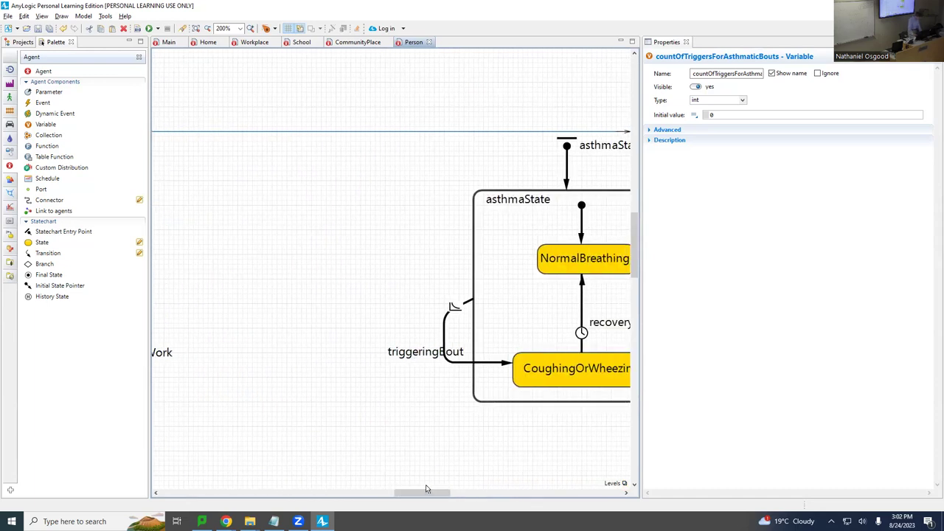
{"action": "left_click_drag", "start_coordinate": [428, 492], "coordinate": [441, 494]}
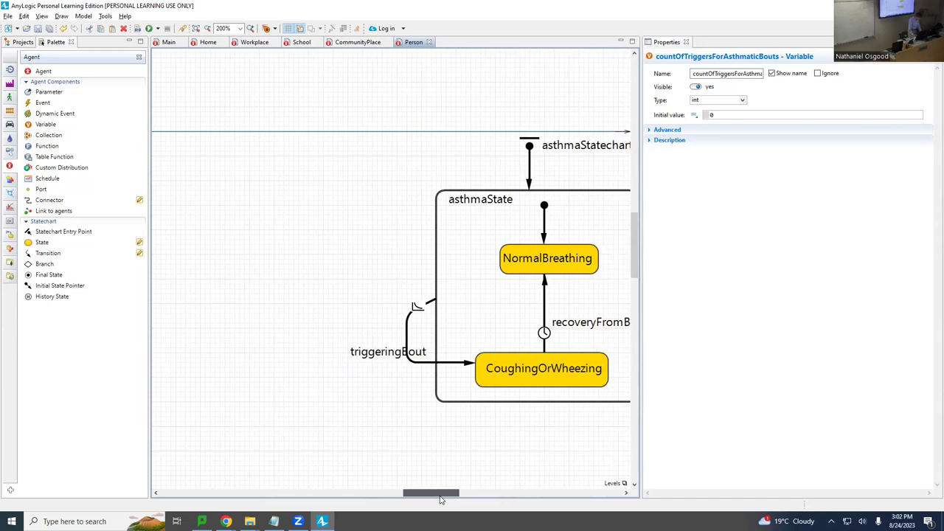
{"action": "left_click", "coordinate": [453, 364]}
{"action": "left_click", "coordinate": [745, 118]}
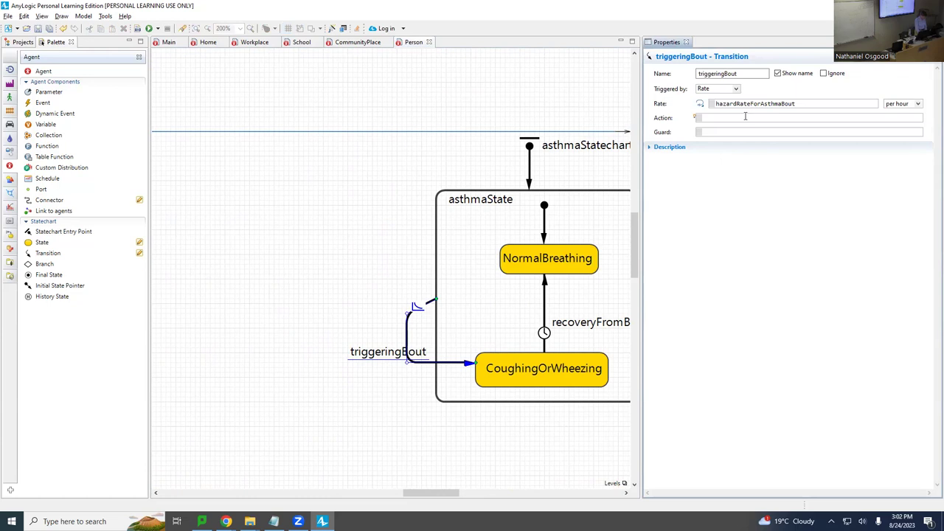
{"action": "type", "text": "count"}
{"action": "key", "text": "ctrl+space"}
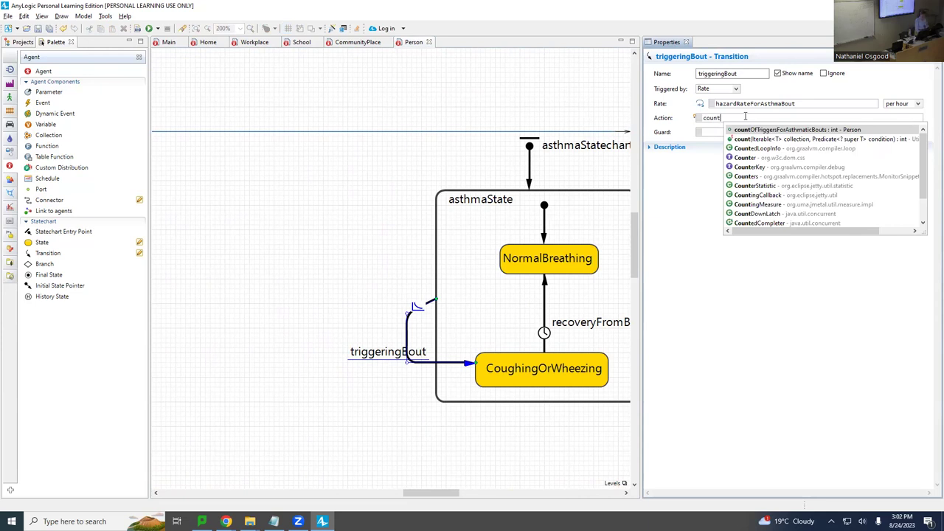
{"action": "key", "text": "Return"}
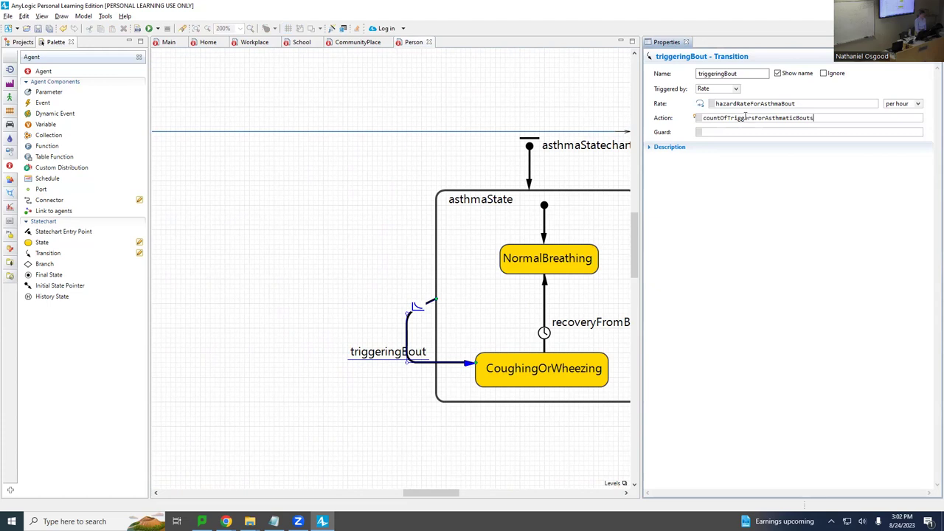
{"action": "key", "text": "shift"}
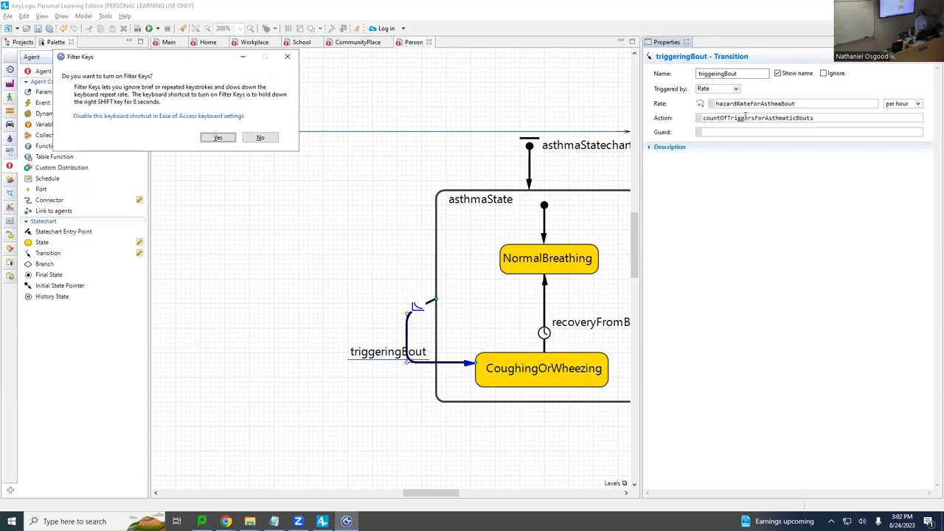
{"action": "left_click", "coordinate": [820, 118]}
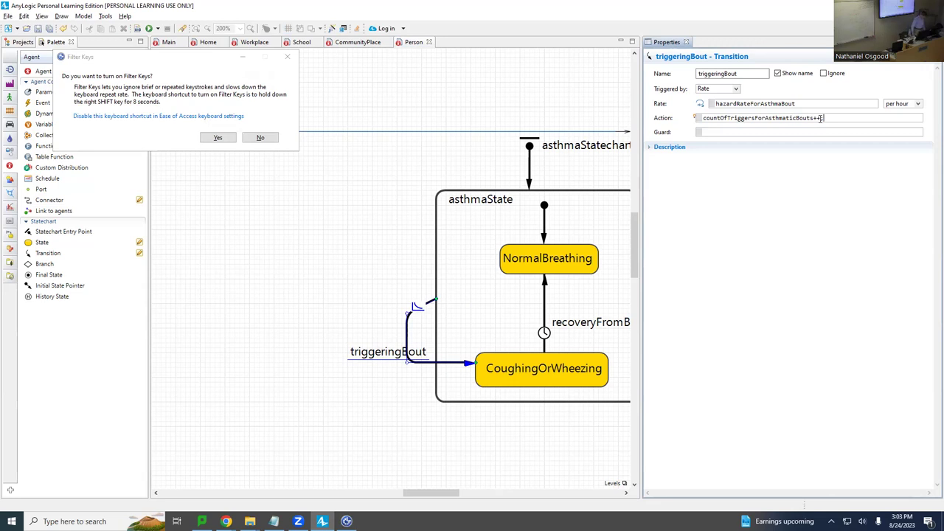
{"action": "left_click", "coordinate": [353, 247]}
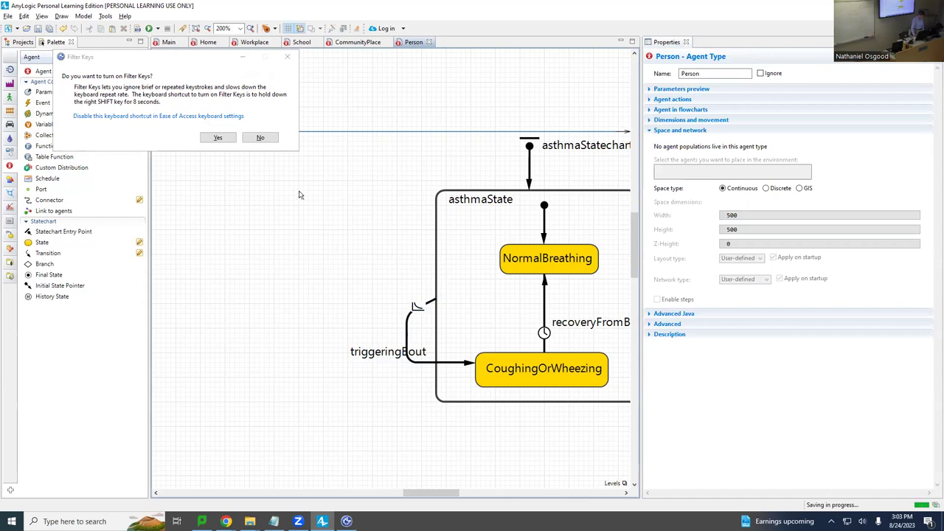
{"action": "left_click", "coordinate": [257, 138]}
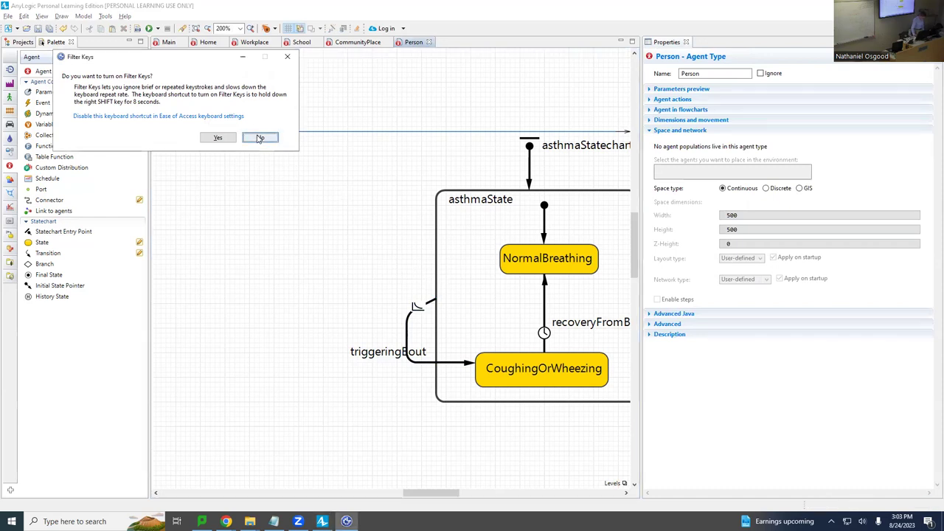
Add a statistic named countOfAsthmaticBoutsAcrossPopulation to the population agents in Main, and save the model
{"action": "left_click", "coordinate": [168, 42]}
{"action": "scroll", "coordinate": [315, 222], "scroll_direction": "down", "scroll_amount": 2}
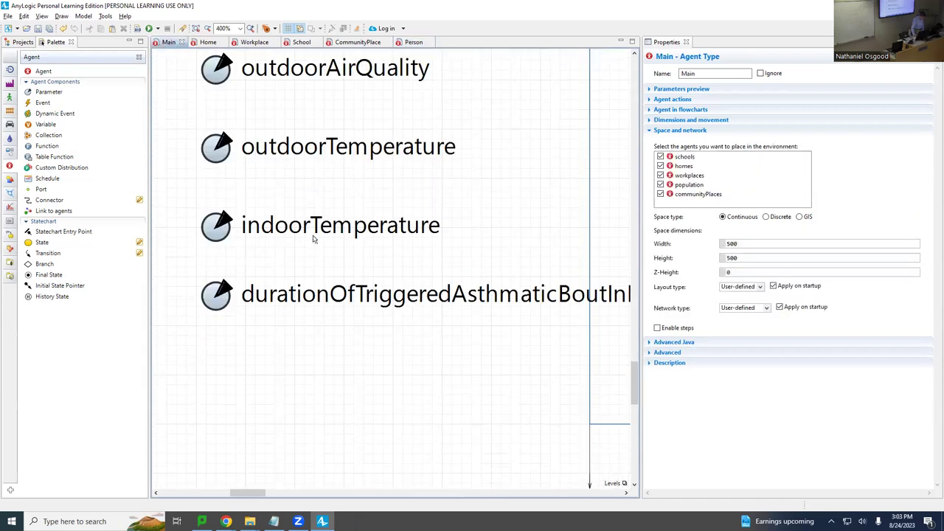
{"action": "scroll", "coordinate": [321, 226], "scroll_direction": "up", "scroll_amount": 1}
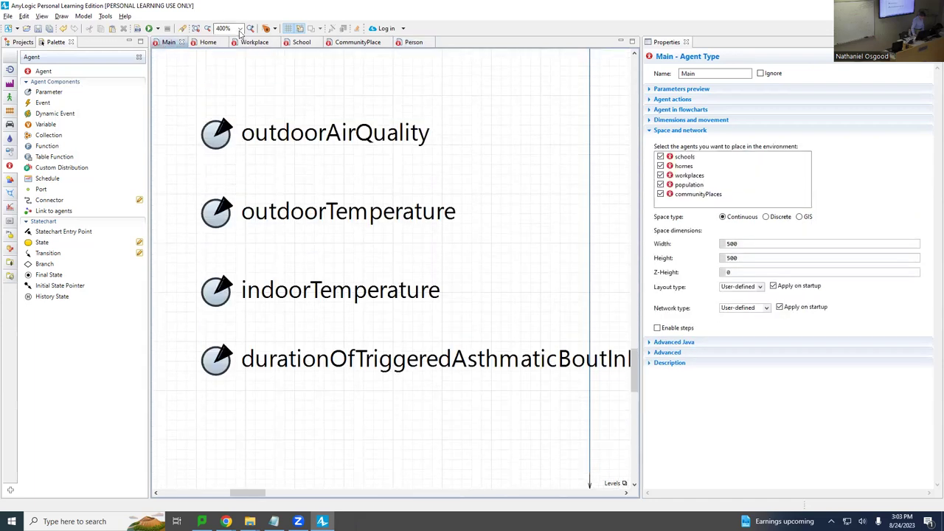
{"action": "left_click", "coordinate": [239, 29]}
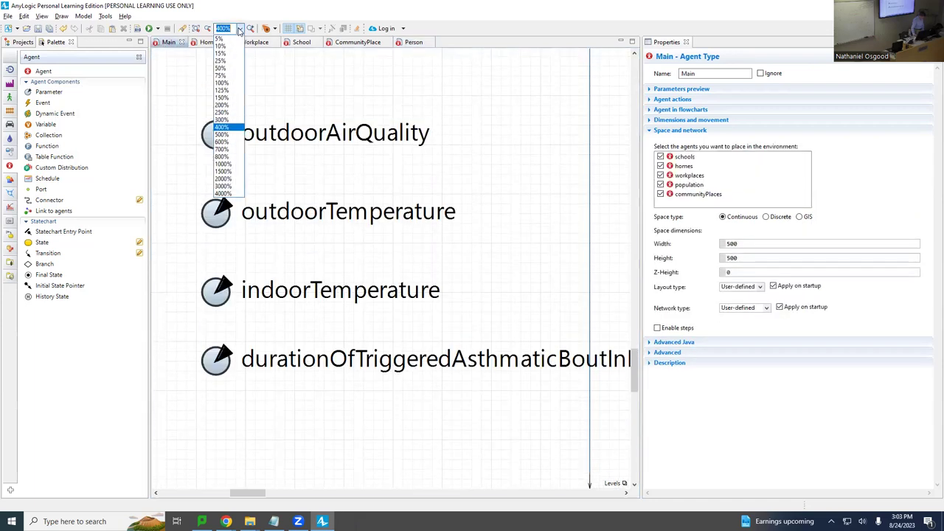
{"action": "left_click", "coordinate": [224, 84]}
{"action": "scroll", "coordinate": [356, 229], "scroll_direction": "up", "scroll_amount": 2}
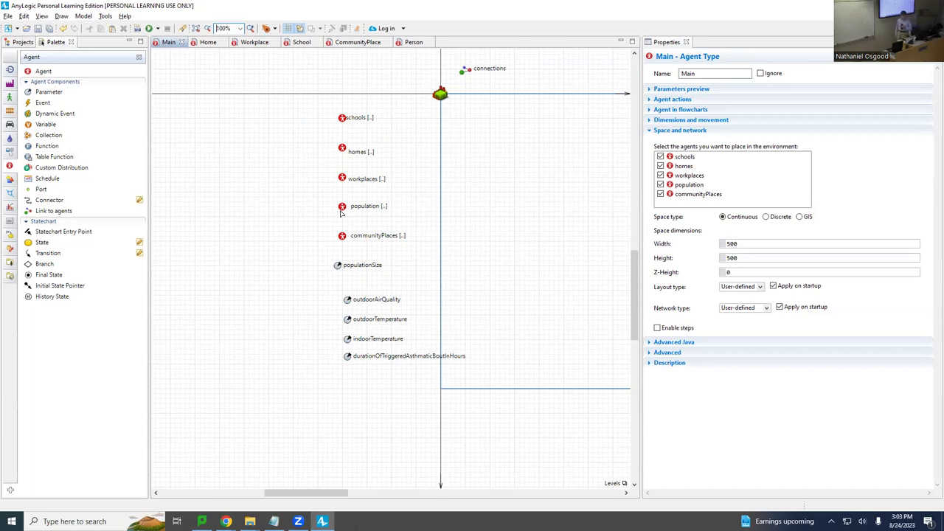
{"action": "left_click", "coordinate": [343, 208]}
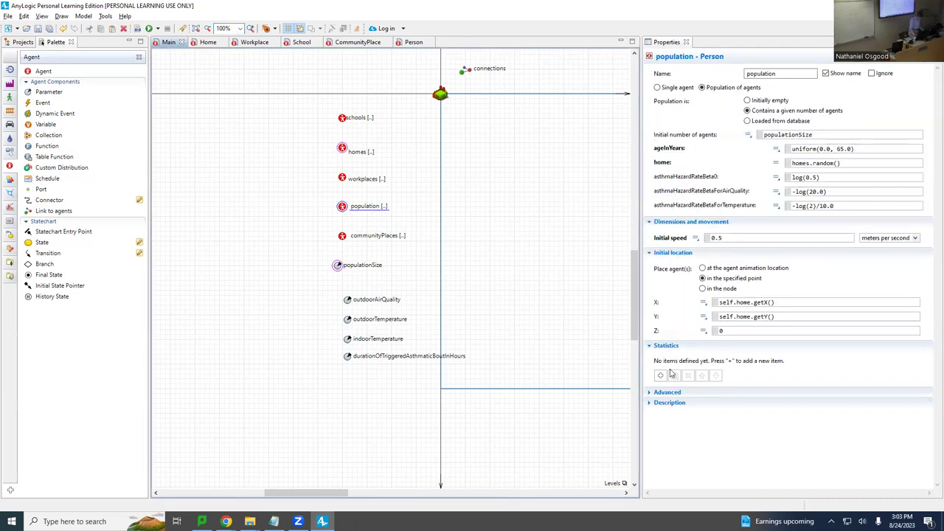
{"action": "left_click", "coordinate": [660, 375]}
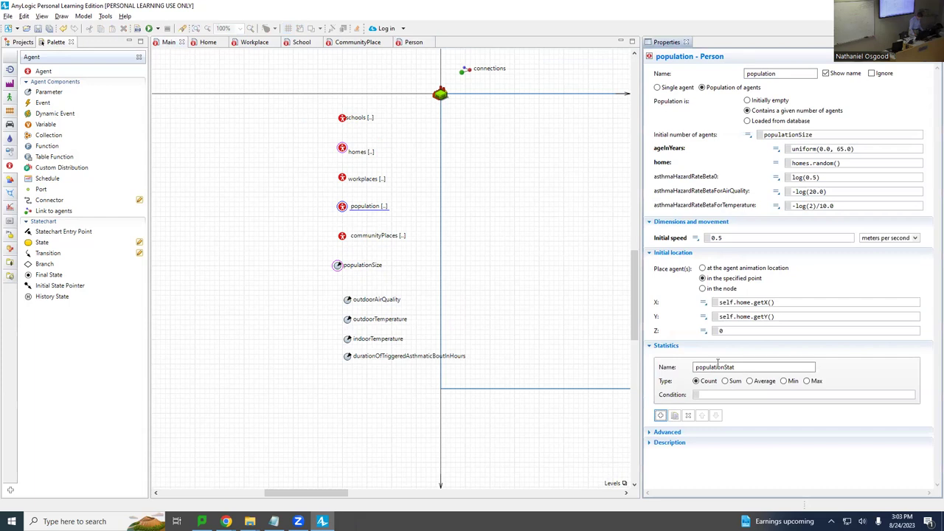
{"action": "double_click", "coordinate": [757, 367]}
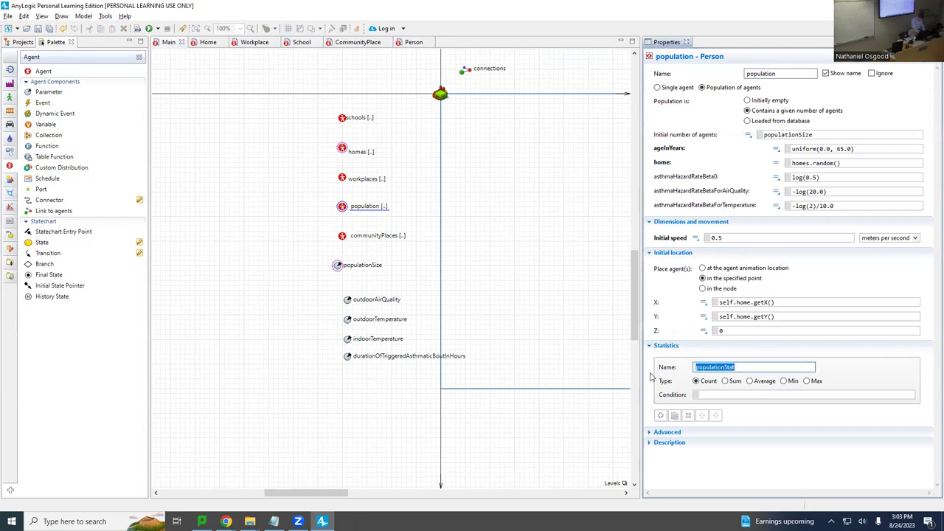
{"action": "type", "text": "countOfAsthm"}
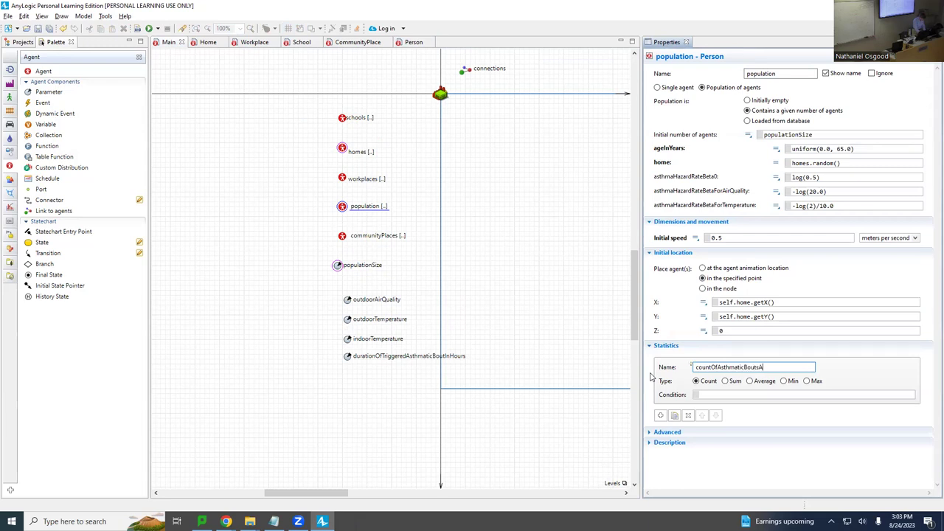
{"action": "key", "text": "BackSpace"}
{"action": "key", "text": "BackSpace"}
{"action": "key", "text": "BackSpace"}
{"action": "type", "text": "rossPopulation"}
{"action": "key", "text": "ctrl+s"}
Set the new population statistic's type to Sum and begin its expression with item.count
{"action": "left_click", "coordinate": [725, 381]}
{"action": "left_click", "coordinate": [715, 395]}
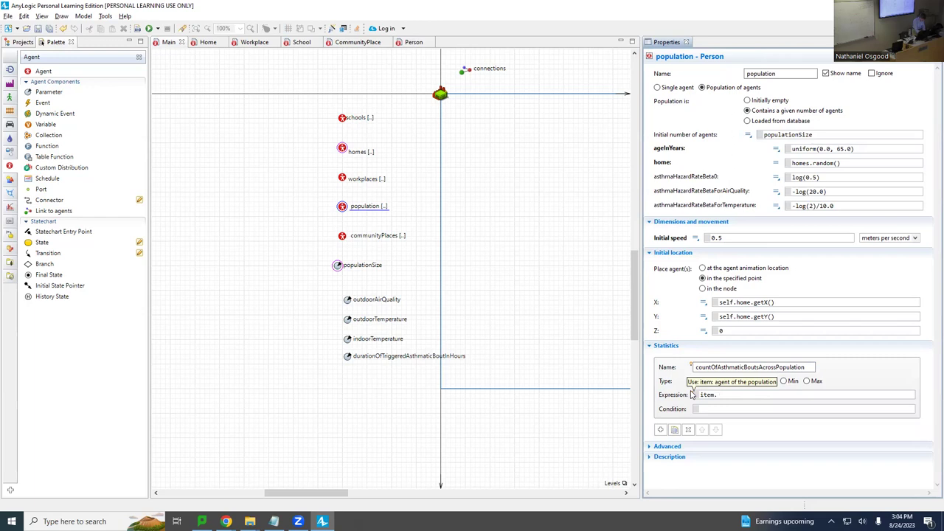
{"action": "type", "text": "ount"}
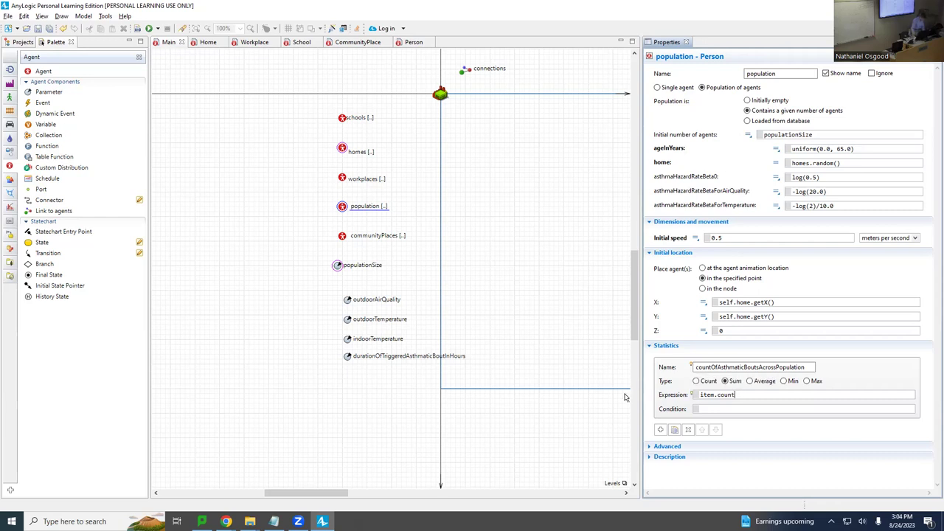
Copy the name of the countOfTriggersForAsthmaticBouts variable in Person
{"action": "scroll", "coordinate": [327, 248], "scroll_direction": "up", "scroll_amount": 3}
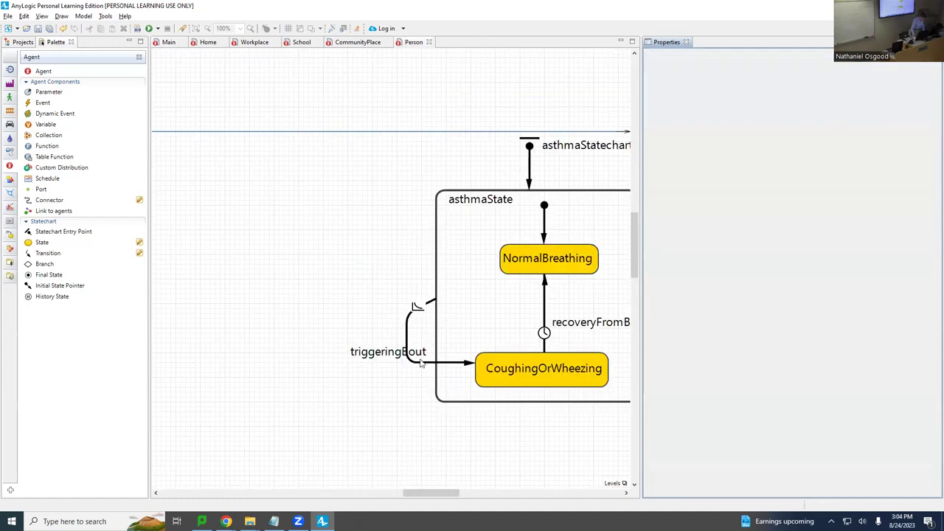
{"action": "left_click", "coordinate": [421, 363]}
{"action": "left_click_drag", "start_coordinate": [382, 493], "coordinate": [250, 491]}
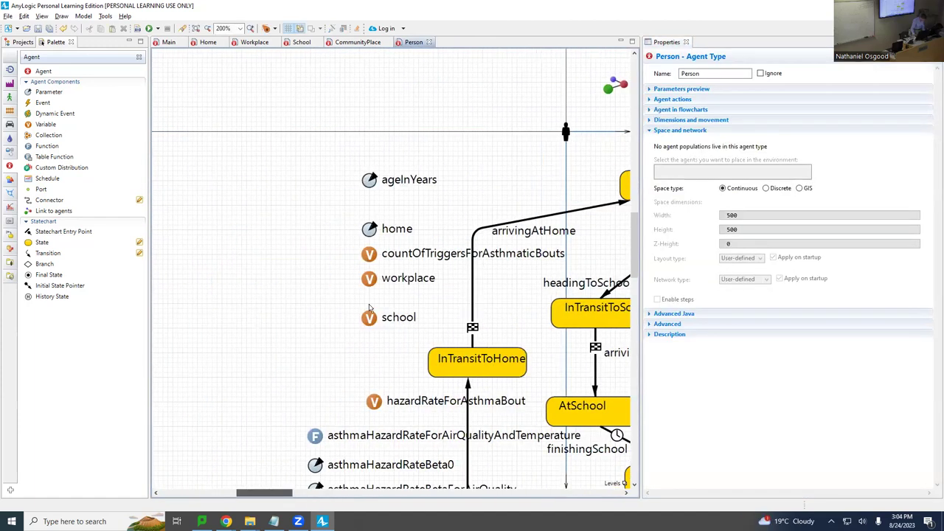
{"action": "left_click", "coordinate": [369, 263]}
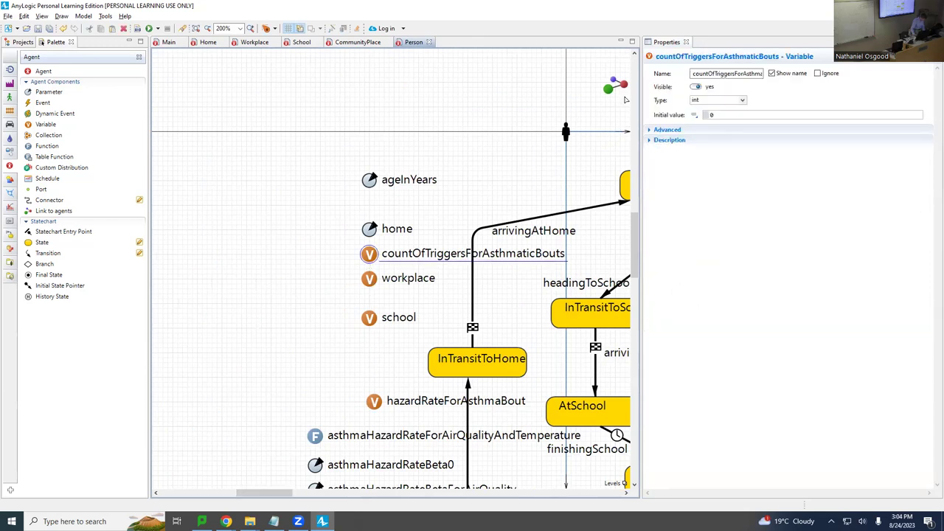
{"action": "left_click", "coordinate": [716, 71]}
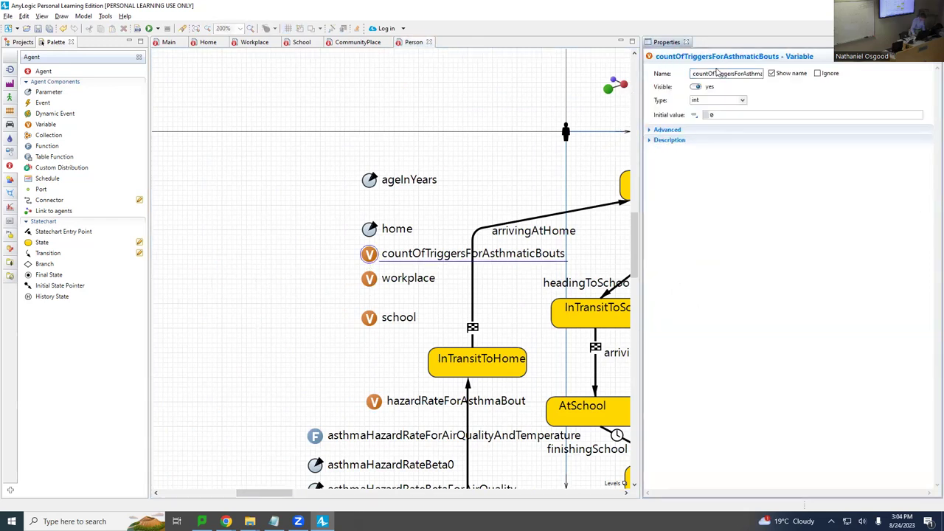
{"action": "double_click", "coordinate": [716, 71]}
{"action": "key", "text": "ctrl+c"}
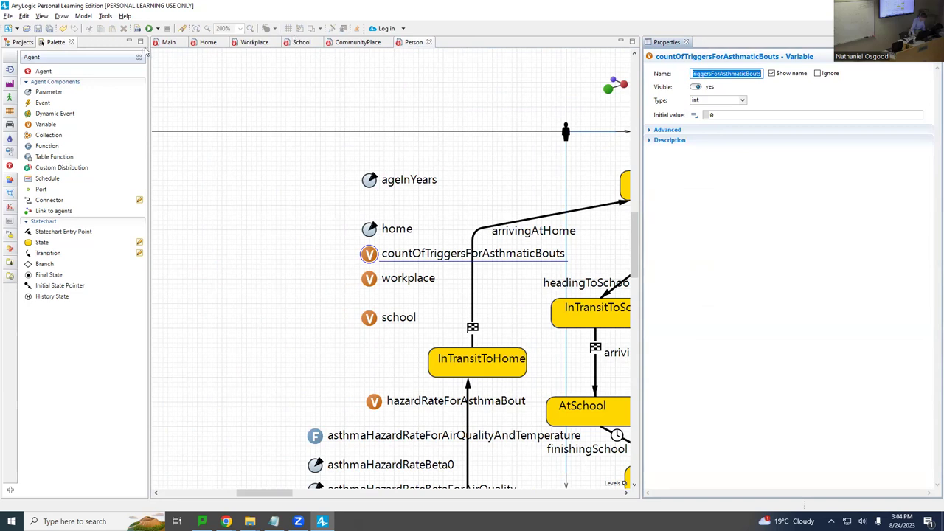
Complete the population statistic's expression as item.countOfTriggersForAsthmaticBouts using the copied name, and save the model
{"action": "left_click", "coordinate": [167, 43]}
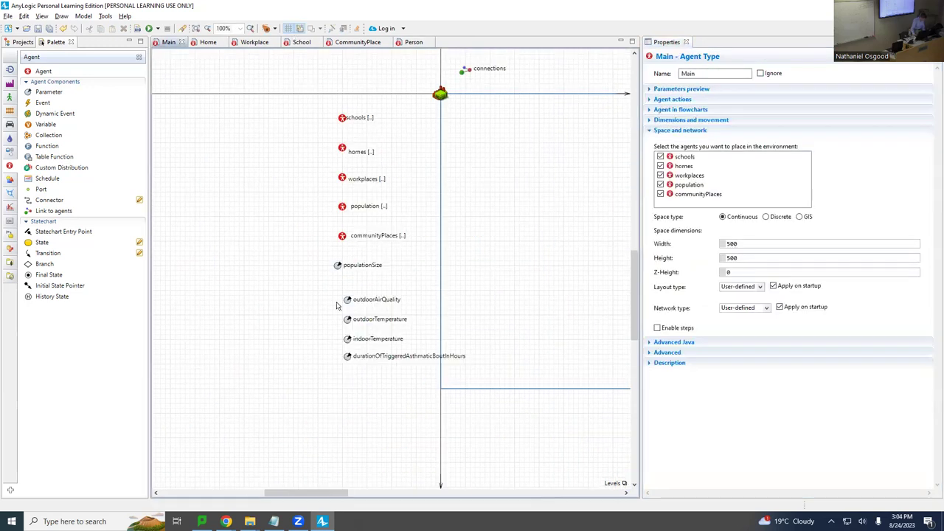
{"action": "left_click", "coordinate": [342, 206]}
{"action": "double_click", "coordinate": [719, 395]}
{"action": "key", "text": "ctrl+v"}
{"action": "key", "text": "ctrl+s"}
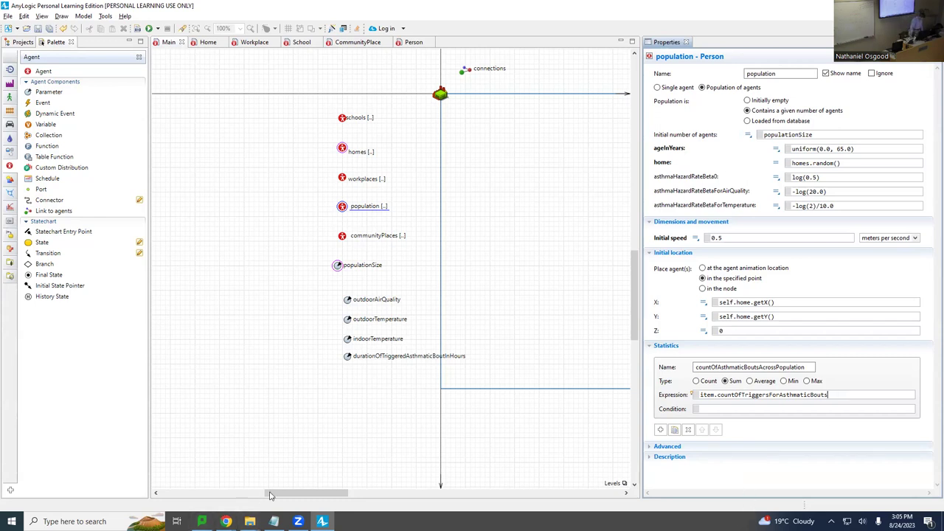
Place a Time Plot in Main just above the horizontal axis, beside the scale ruler, and enlarge it up to a wide rectangle
{"action": "left_click_drag", "start_coordinate": [312, 492], "coordinate": [362, 489]}
{"action": "scroll", "coordinate": [363, 489], "scroll_direction": "right", "scroll_amount": 2}
{"action": "scroll", "coordinate": [369, 481], "scroll_direction": "up", "scroll_amount": 5}
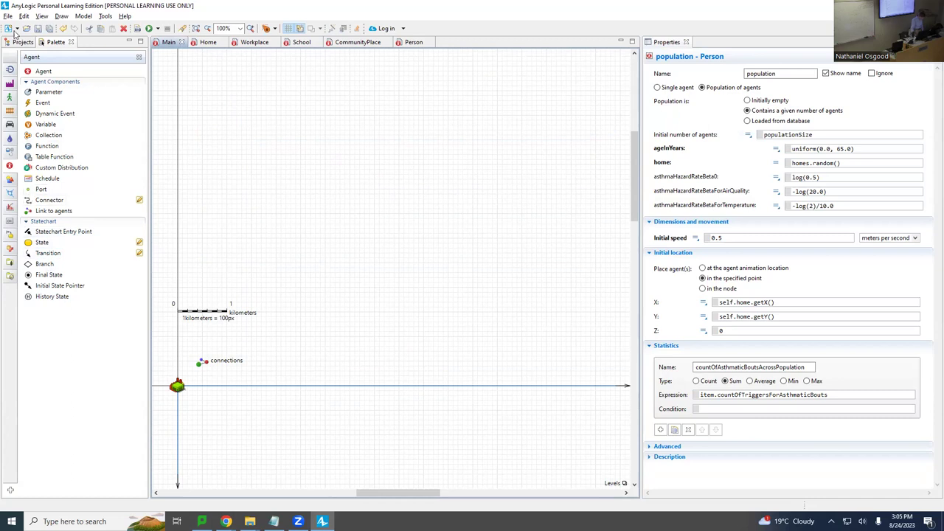
{"action": "left_click", "coordinate": [23, 42]}
{"action": "left_click", "coordinate": [59, 42]}
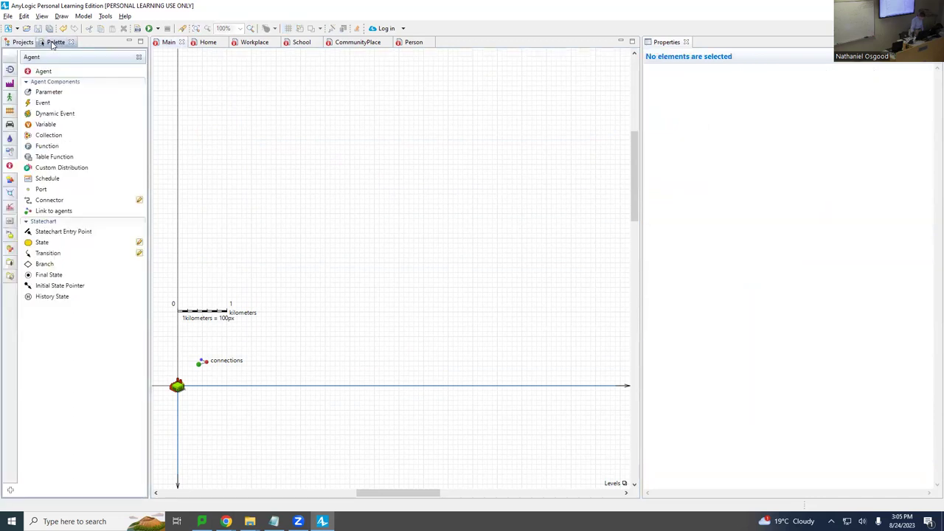
{"action": "left_click", "coordinate": [10, 212]}
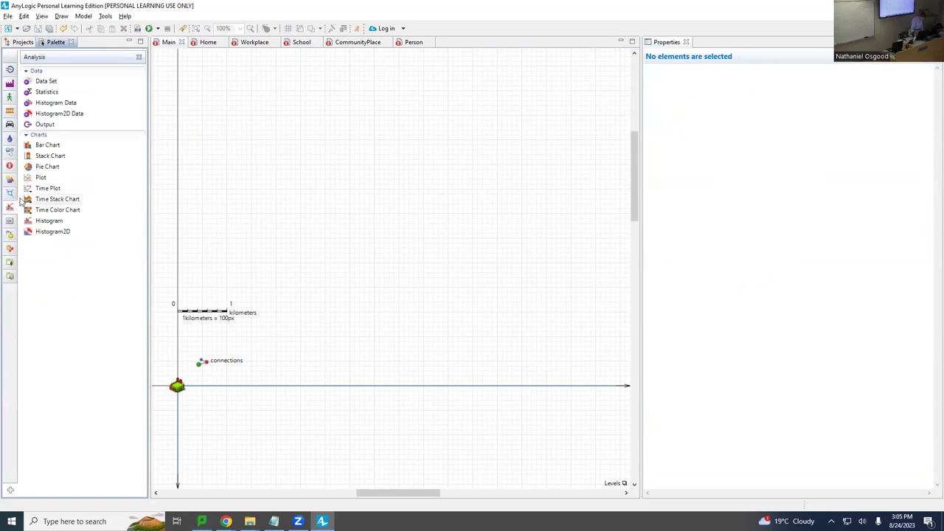
{"action": "left_click_drag", "start_coordinate": [47, 188], "coordinate": [262, 278]}
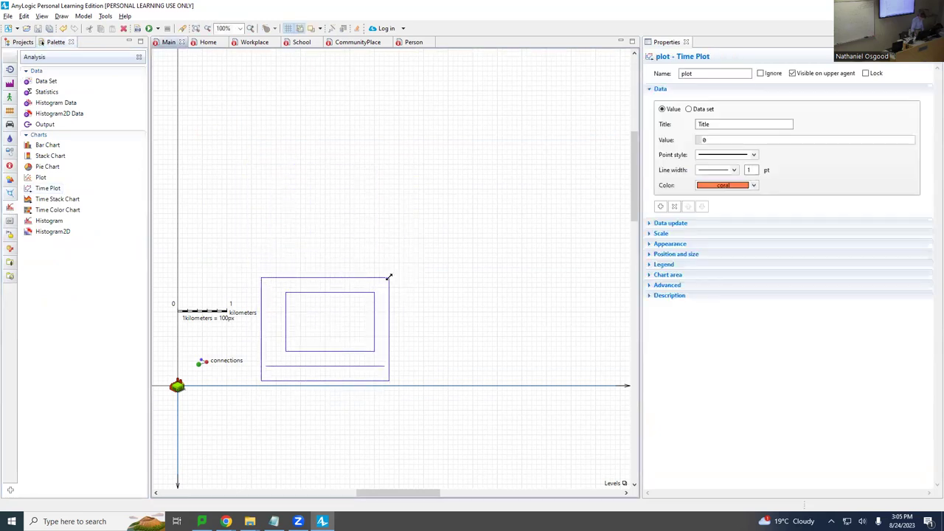
{"action": "left_click_drag", "start_coordinate": [390, 277], "coordinate": [605, 174]}
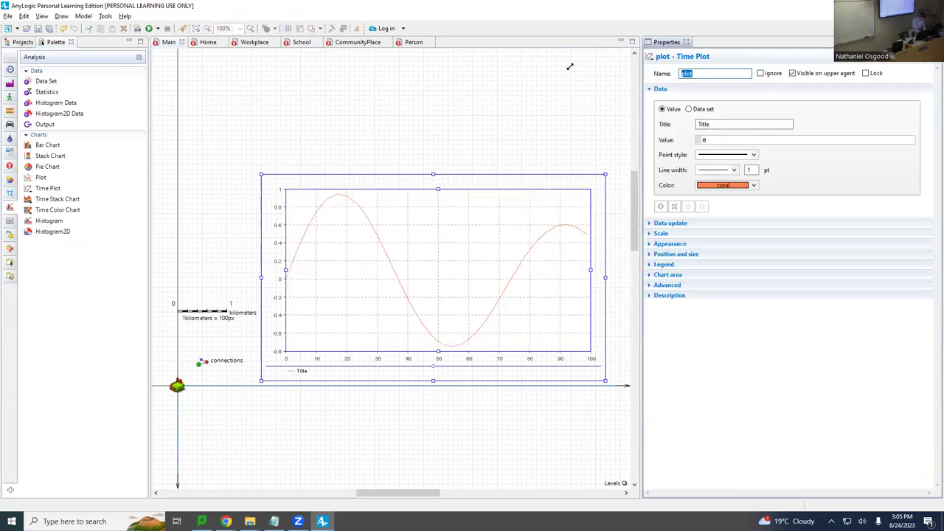
Name the time plot asthmaBurdenTimeplot and save the model
{"action": "type", "text": "sm"}
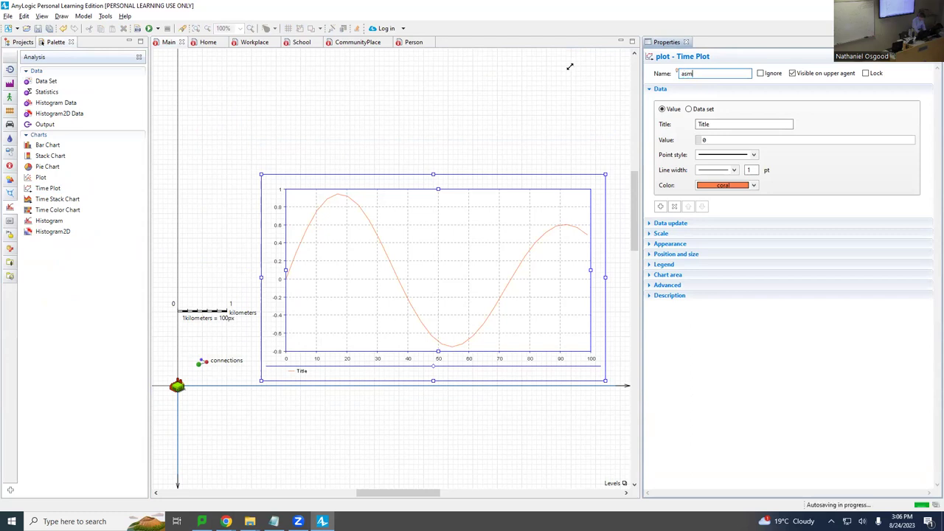
{"action": "key", "text": "BackSpace"}
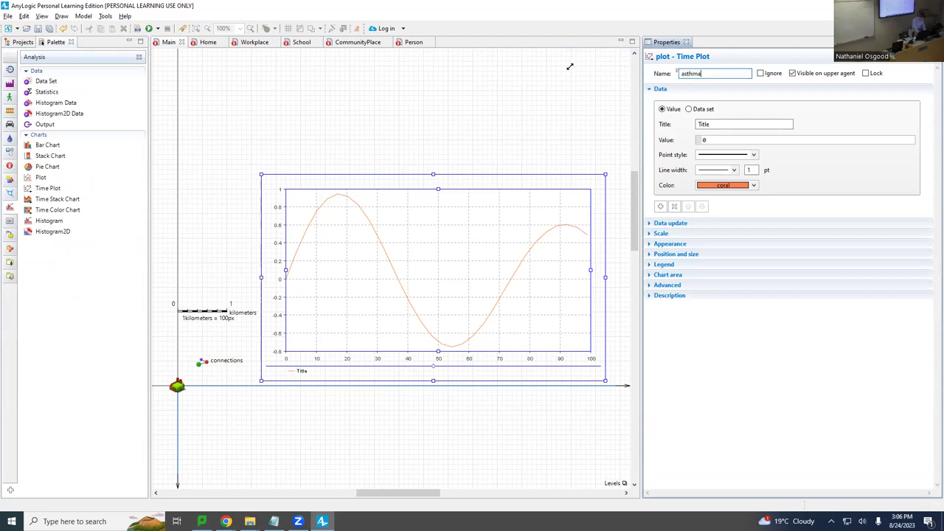
{"action": "type", "text": "thmaBurdenTimeplot"}
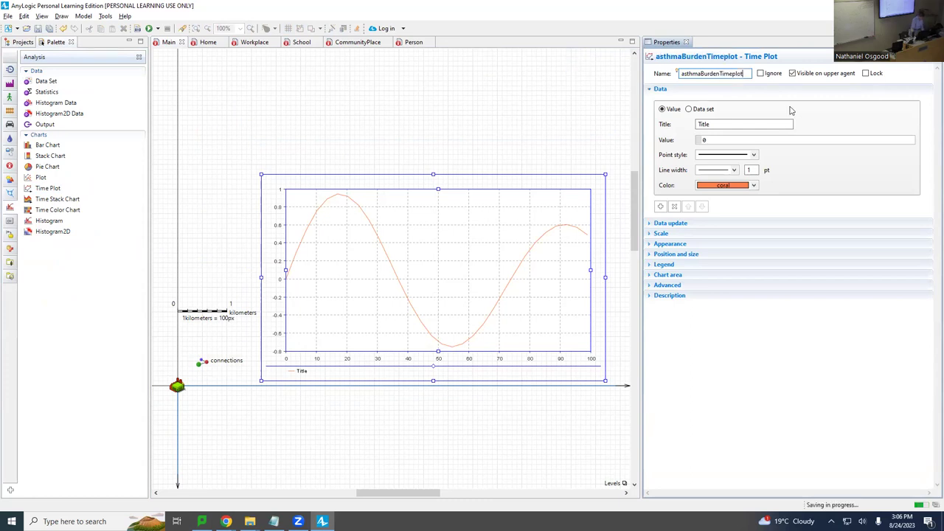
Set the data title of asthmaBurdenTimeplot to "Count of Asthmatic Bouts across Population"
{"action": "left_click", "coordinate": [726, 124]}
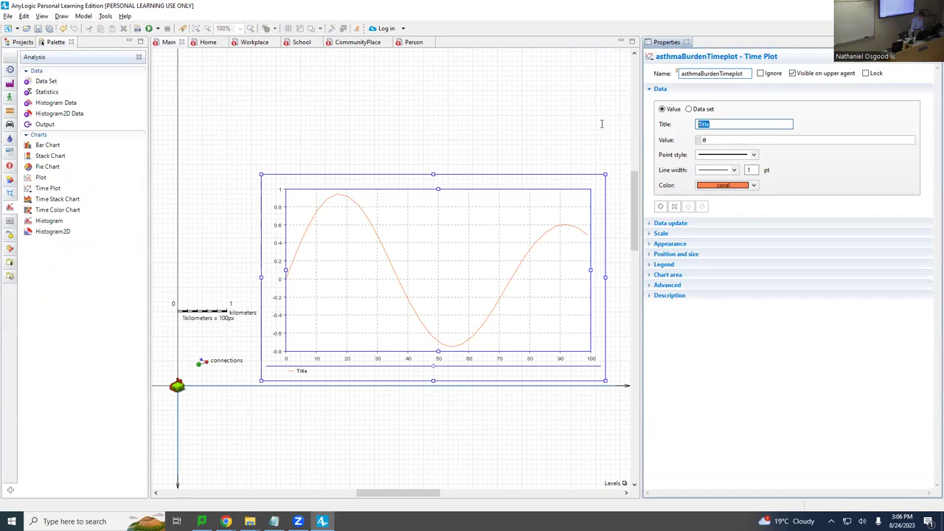
{"action": "type", "text": "Count of Asthmatic Bouts a"}
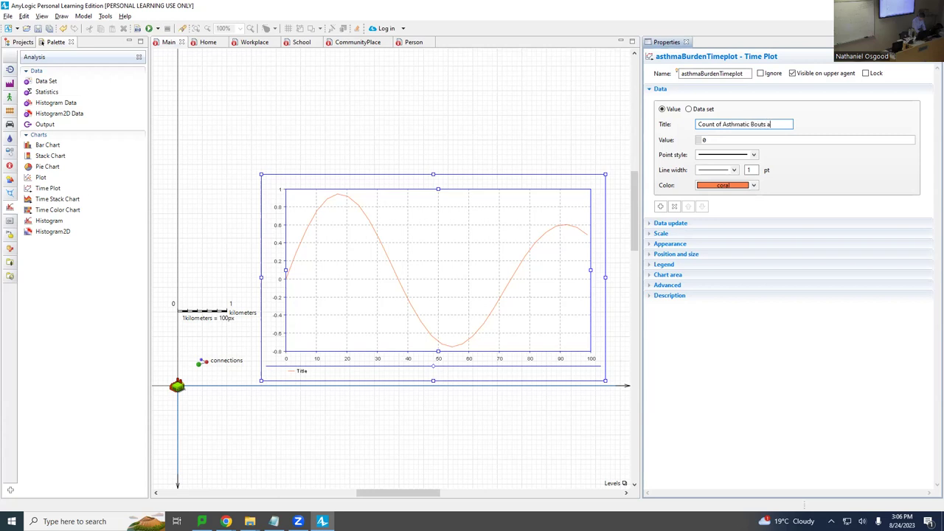
{"action": "type", "text": "cross Population"}
{"action": "key", "text": "Return"}
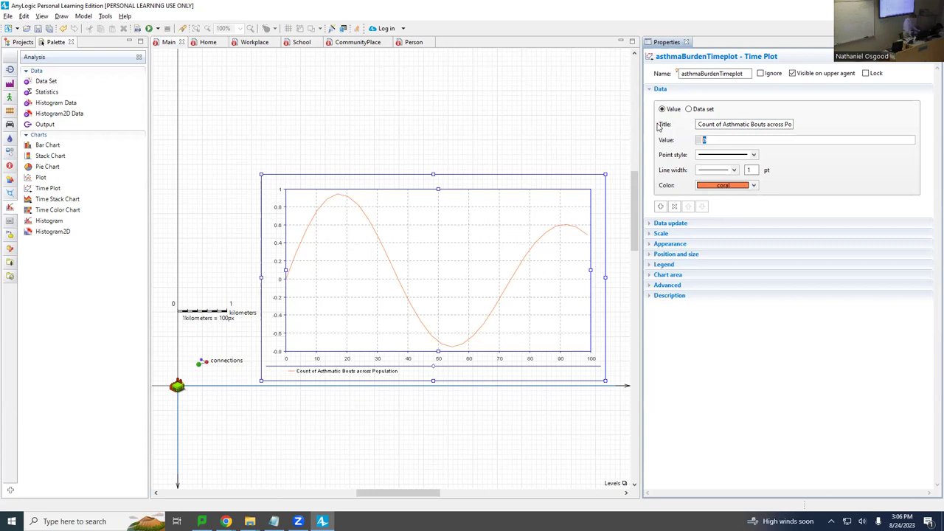
Set the time plot's value expression to population.countOfAsthmaticBoutsAcrossPopulation() and save the model
{"action": "type", "text": "opulation.count"}
{"action": "key", "text": "ctrl+space"}
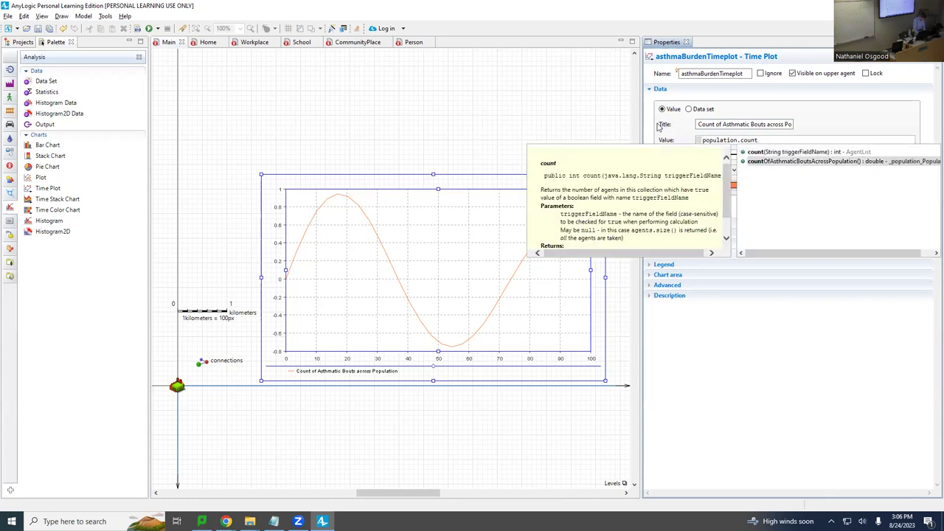
{"action": "key", "text": "Down"}
{"action": "key", "text": "Return"}
{"action": "key", "text": "ctrl+s"}
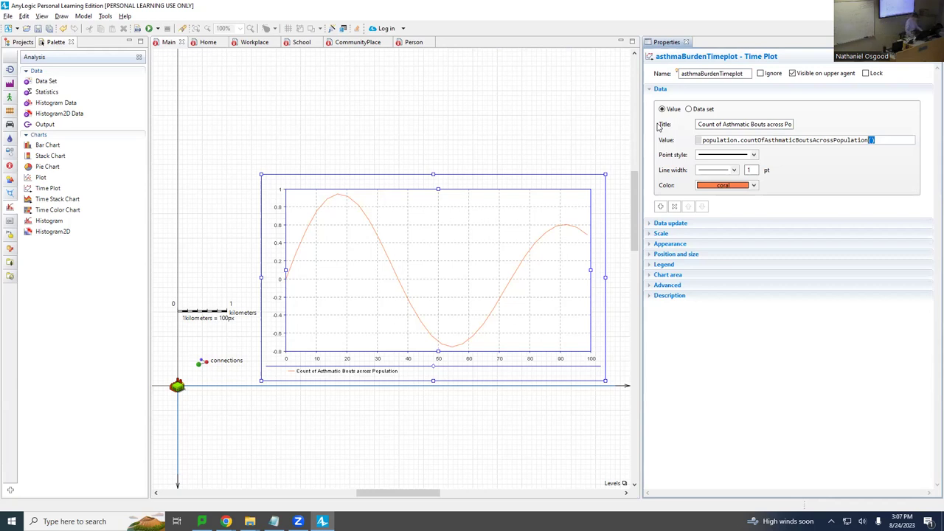
{"action": "key", "text": "ctrl+s"}
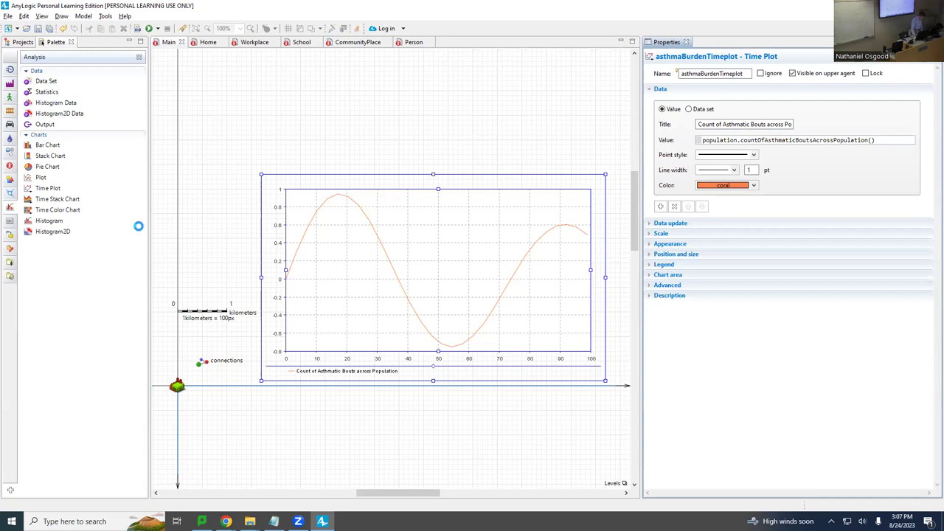
Build ABMAsthmaMobilityModelV5 and show the Problems view, reduced in height to leave more room for the Main canvas
{"action": "key", "text": "F5"}
{"action": "left_click", "coordinate": [22, 43]}
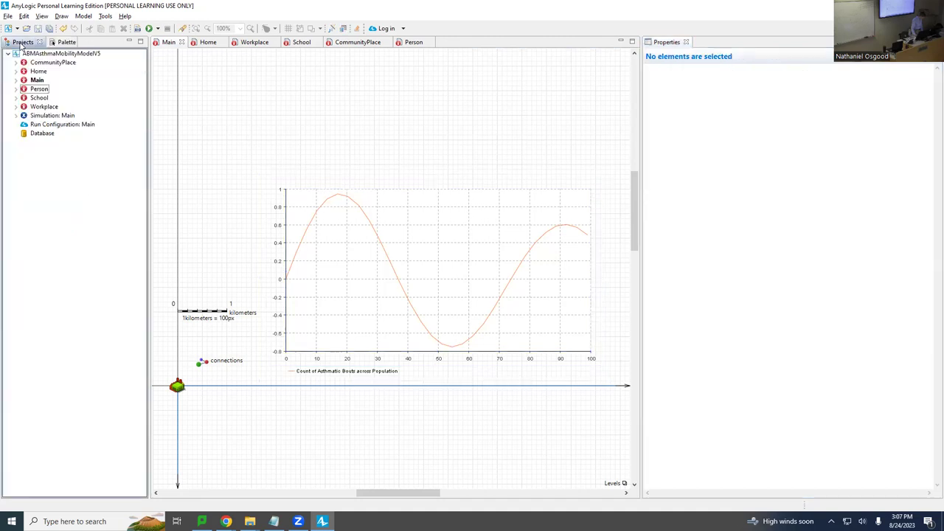
{"action": "left_click", "coordinate": [137, 28]}
{"action": "left_click", "coordinate": [41, 16]}
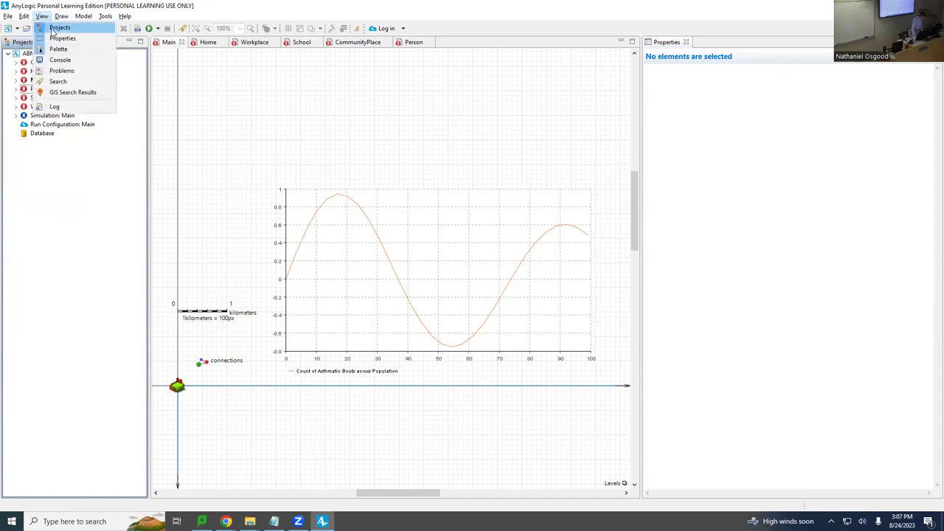
{"action": "left_click", "coordinate": [60, 70]}
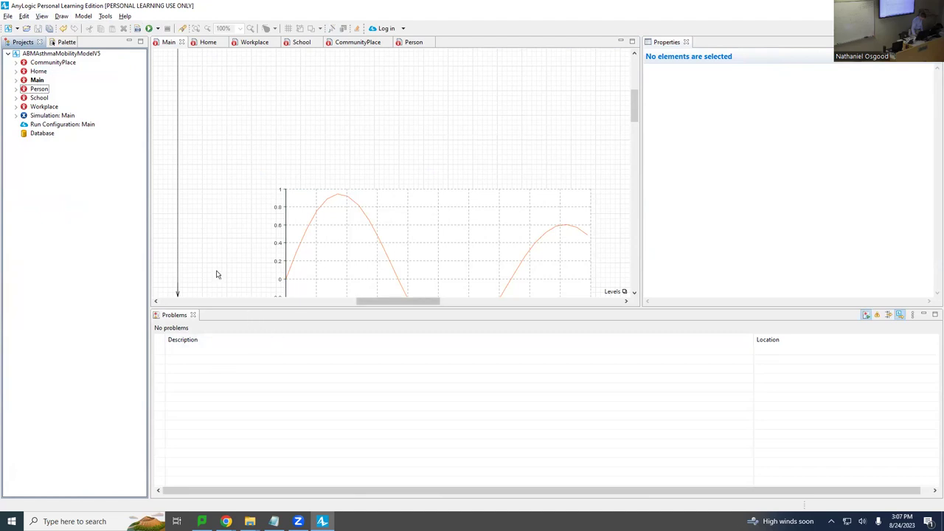
{"action": "left_click", "coordinate": [137, 29]}
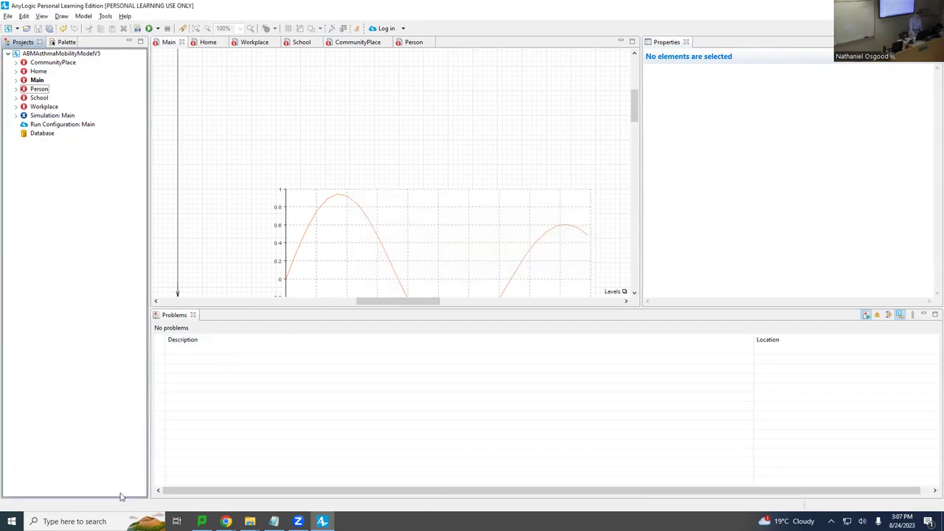
{"action": "left_click_drag", "start_coordinate": [215, 308], "coordinate": [228, 392]}
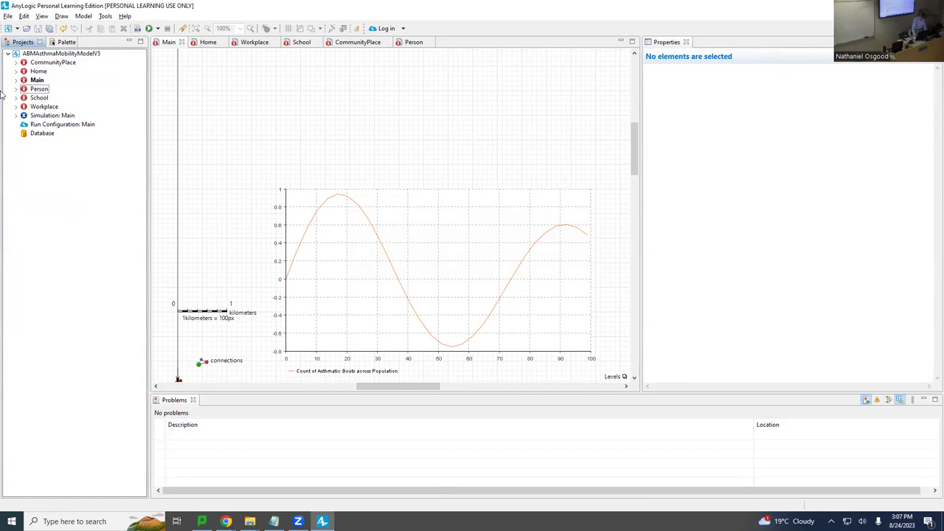
Save all open models and exit AnyLogic
{"action": "left_click", "coordinate": [11, 16]}
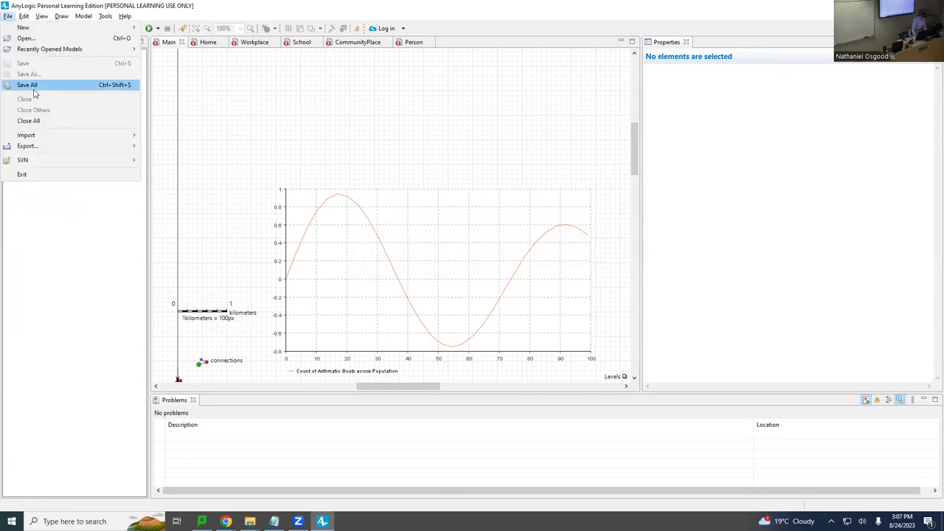
{"action": "left_click", "coordinate": [39, 85]}
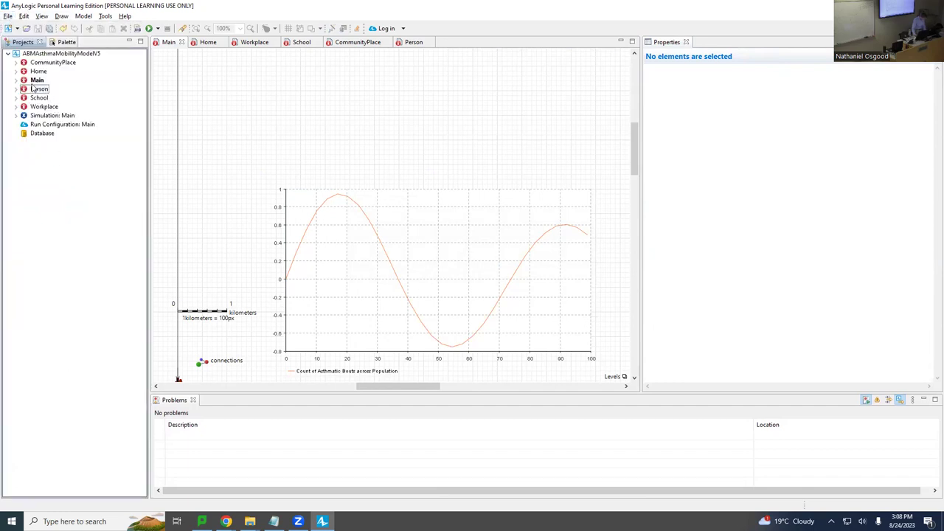
{"action": "left_click", "coordinate": [9, 17]}
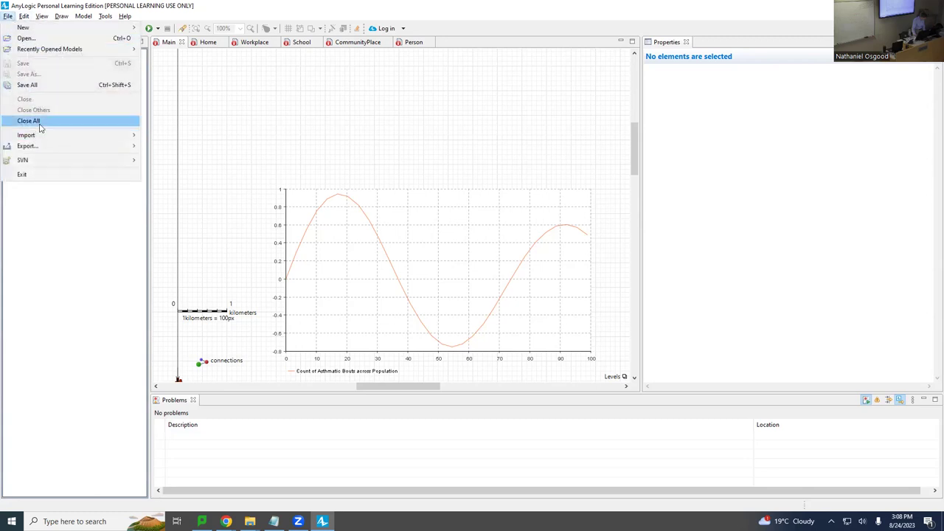
{"action": "left_click", "coordinate": [40, 175]}
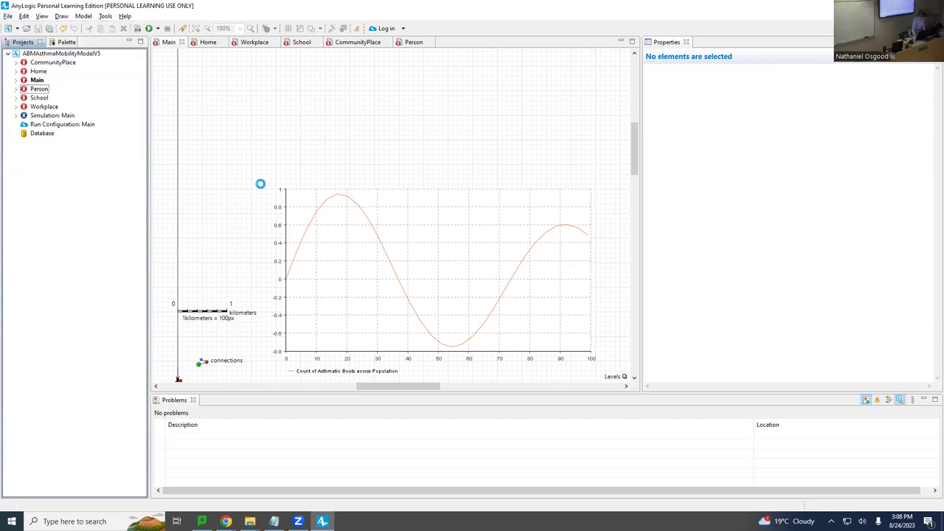
Relaunch AnyLogic 8.8 Personal Learning Edition from the installed programs
{"action": "key", "text": "alt+Tab"}
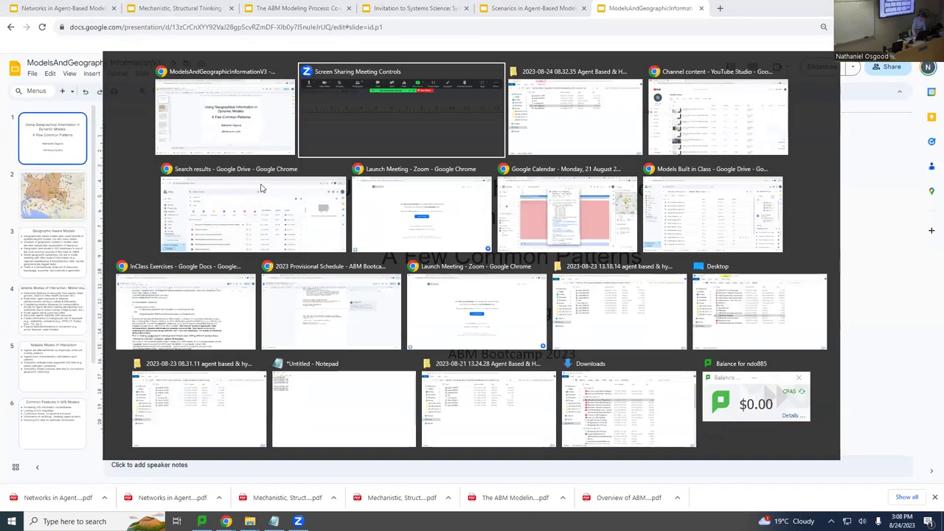
{"action": "key", "text": "alt+shift+Tab"}
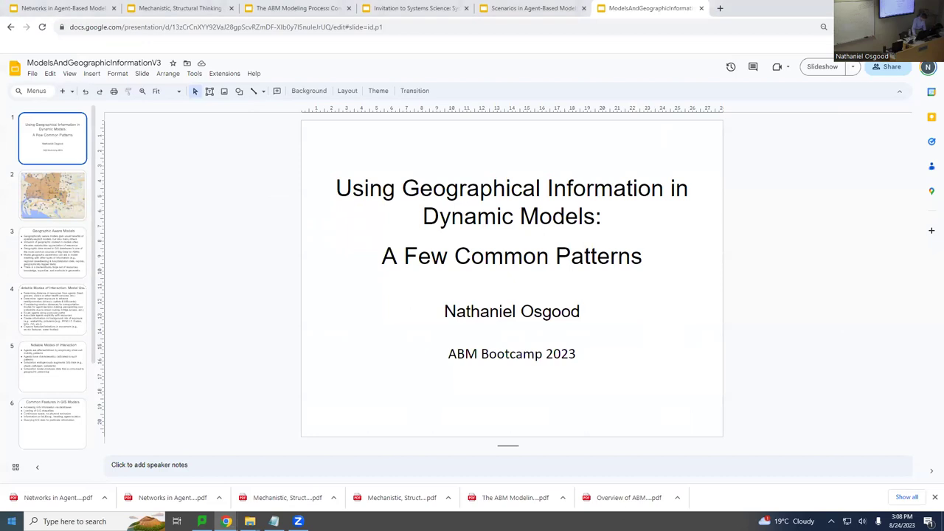
{"action": "left_click", "coordinate": [12, 522]}
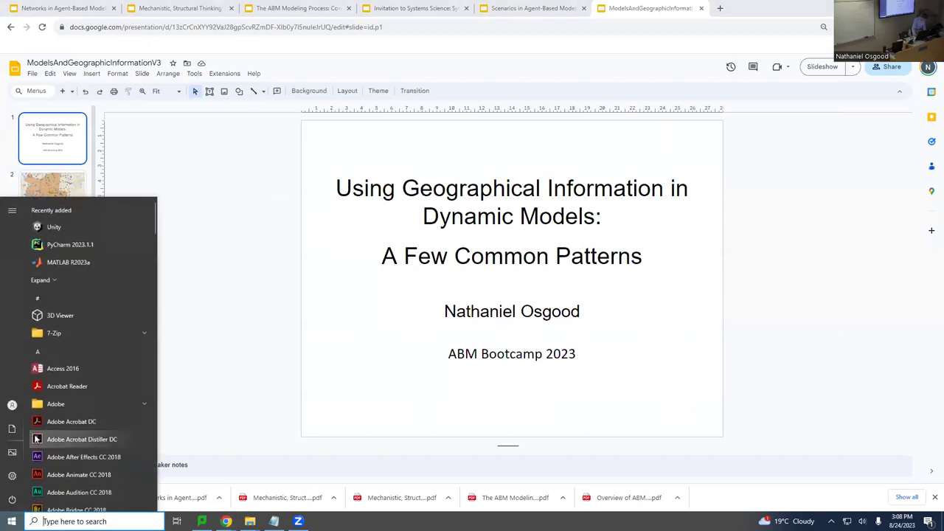
{"action": "scroll", "coordinate": [49, 441], "scroll_direction": "down", "scroll_amount": 10}
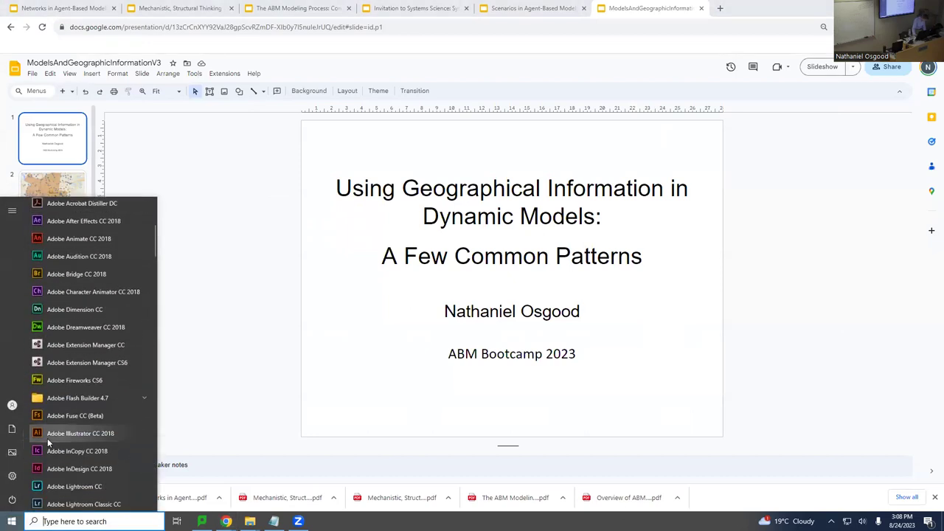
{"action": "scroll", "coordinate": [47, 438], "scroll_direction": "down", "scroll_amount": 5}
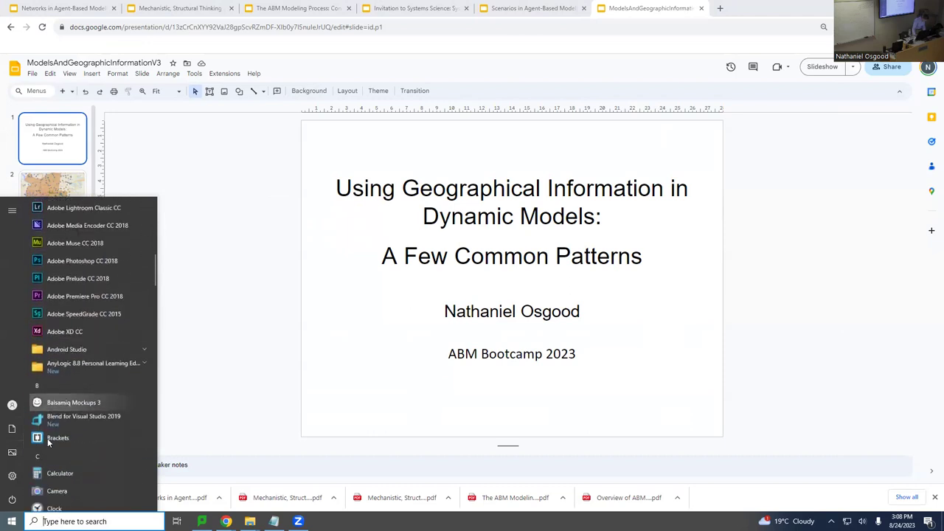
{"action": "left_click", "coordinate": [102, 329]}
{"action": "left_click", "coordinate": [75, 347]}
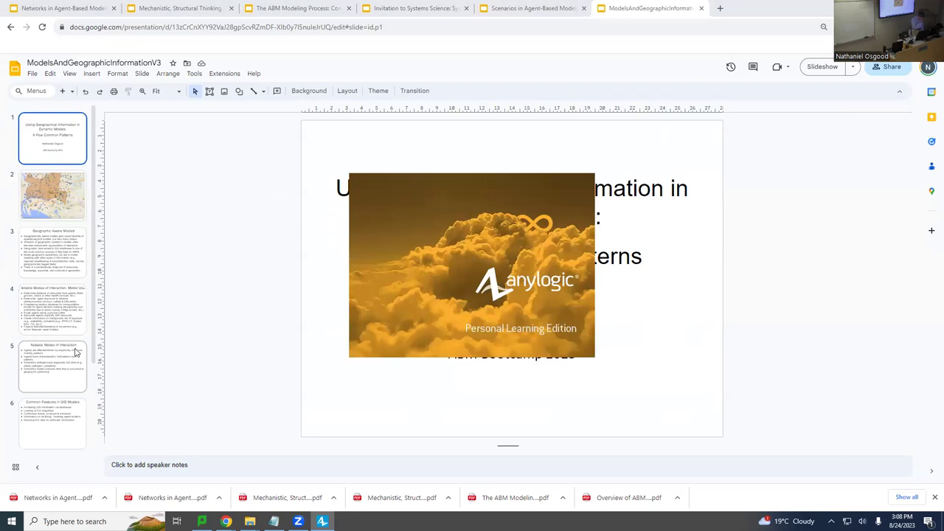
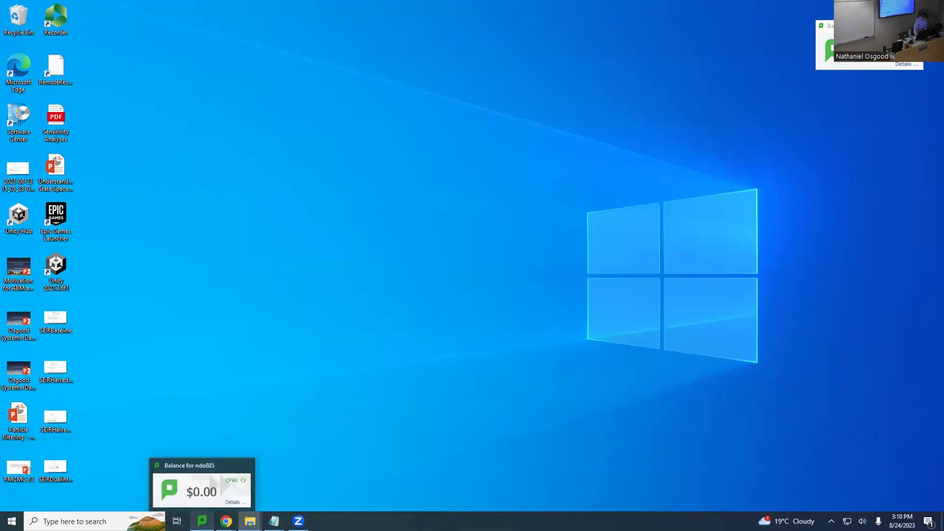
{"action": "mouse_move", "coordinate": [273, 521]}
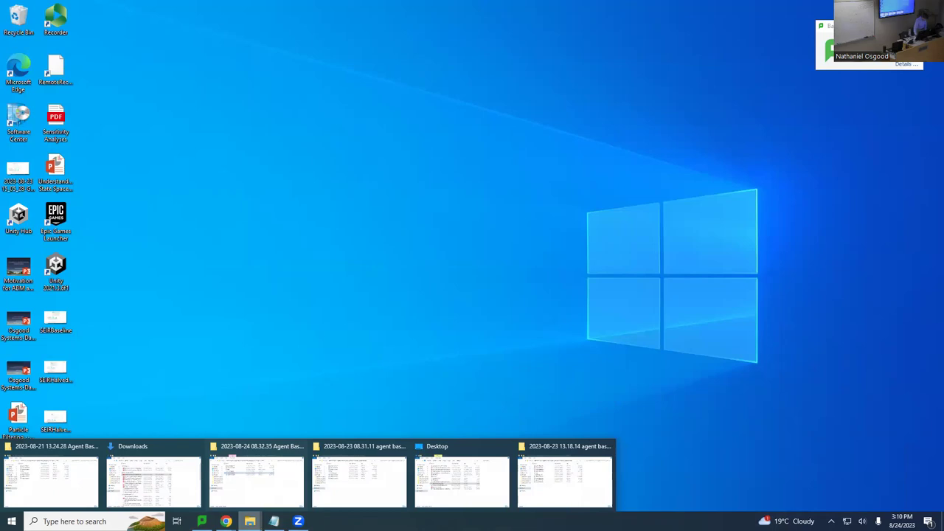
{"action": "right_click", "coordinate": [250, 521]}
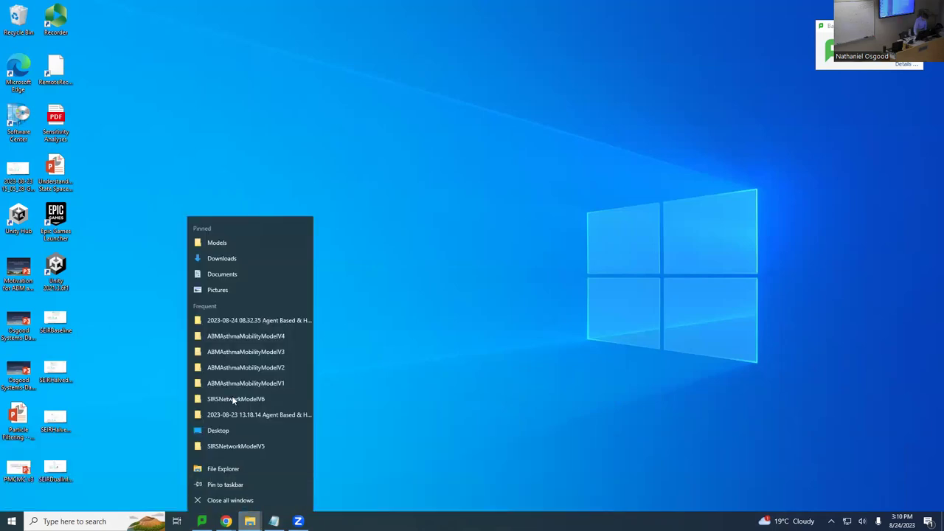
{"action": "left_click", "coordinate": [252, 469]}
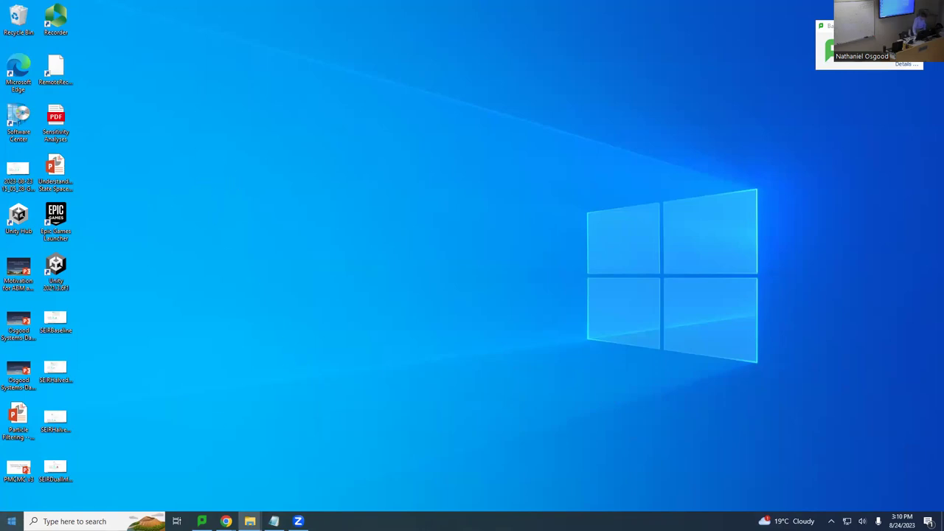
{"action": "left_click", "coordinate": [11, 521]}
{"action": "key", "text": "Escape"}
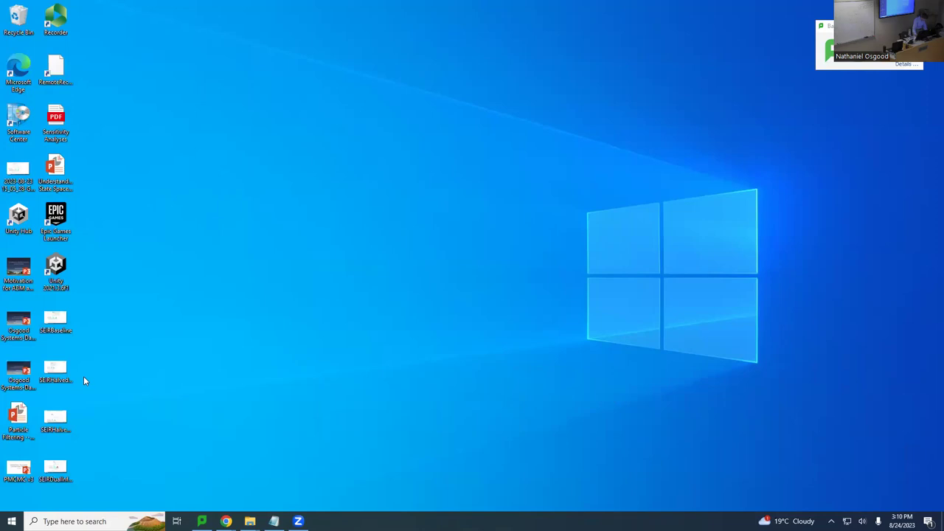
{"action": "key", "text": "super+Tab"}
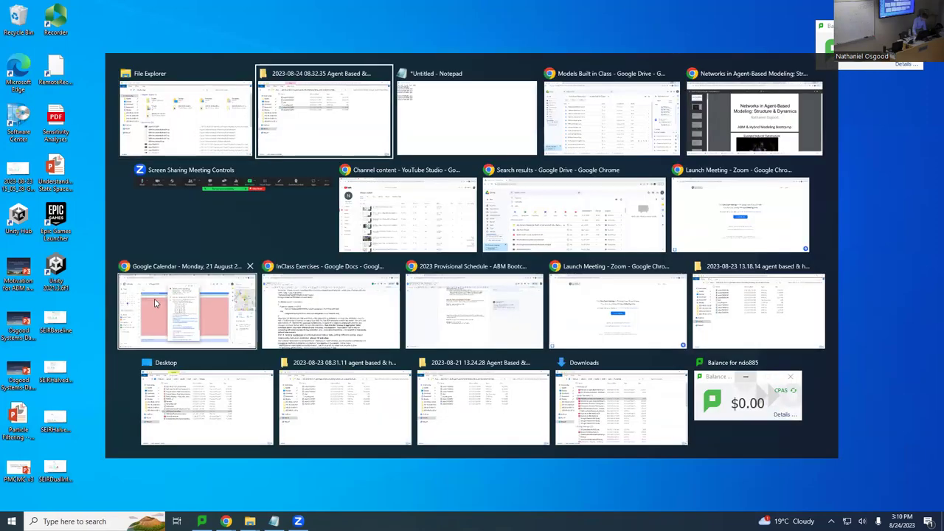
{"action": "key", "text": "Escape"}
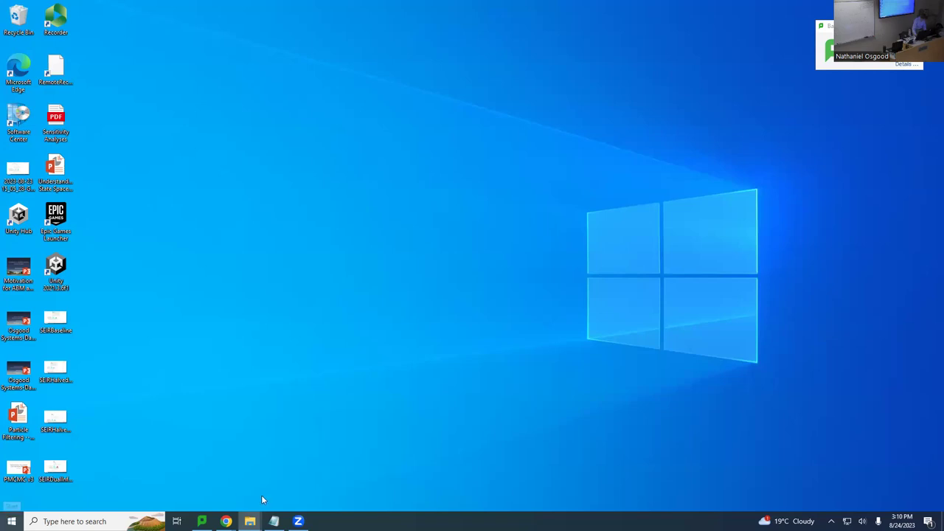
Switch to the open File Explorer window for the 2023-08-24 recording and go to the Models folder
{"action": "left_click", "coordinate": [250, 520]}
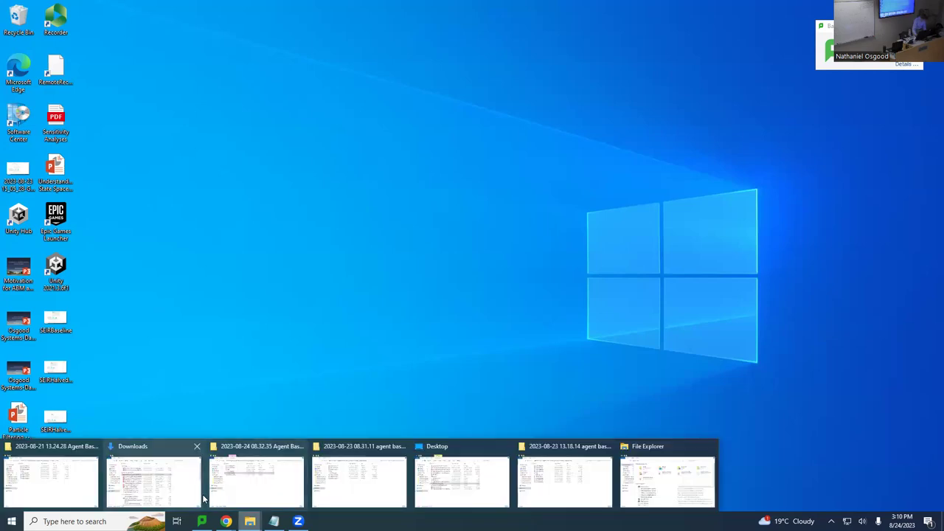
{"action": "left_click", "coordinate": [332, 480]}
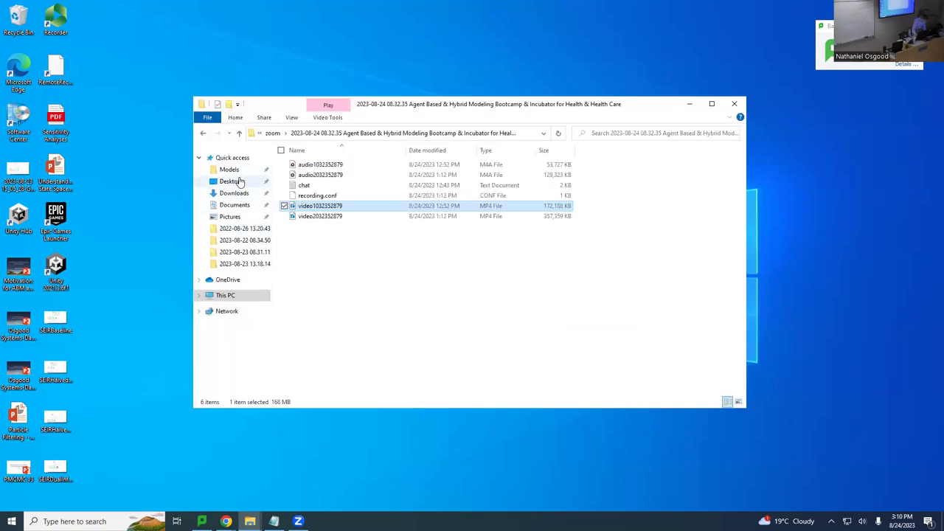
{"action": "left_click", "coordinate": [229, 170]}
Rename the ABMAsthmaMobilityModelV5 folder as ABMAsthmaMobilityModelV5Hidden
{"action": "left_click", "coordinate": [352, 216]}
{"action": "key", "text": "F1"}
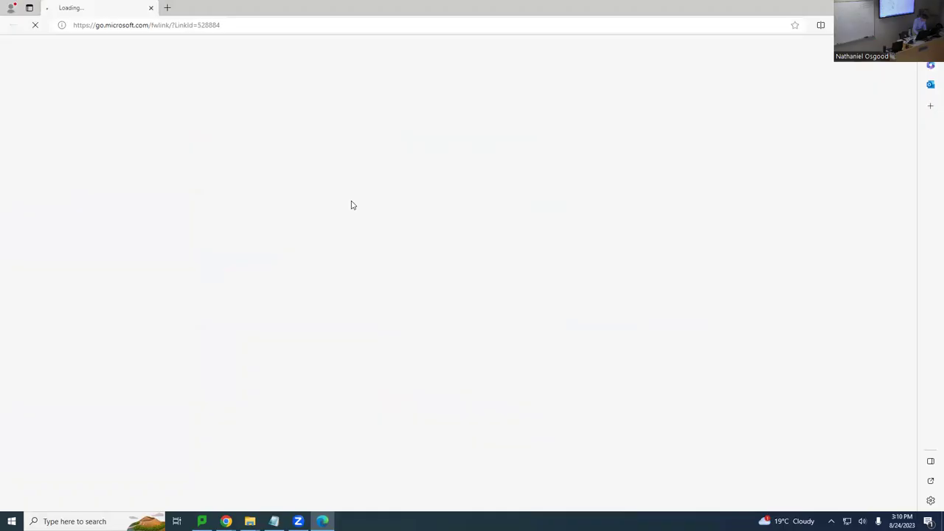
{"action": "left_click", "coordinate": [151, 8]}
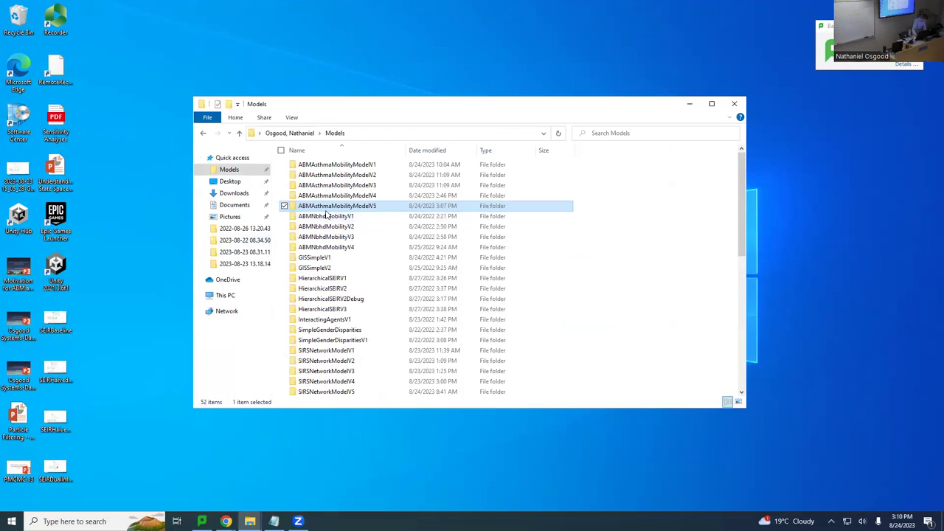
{"action": "right_click", "coordinate": [330, 210]}
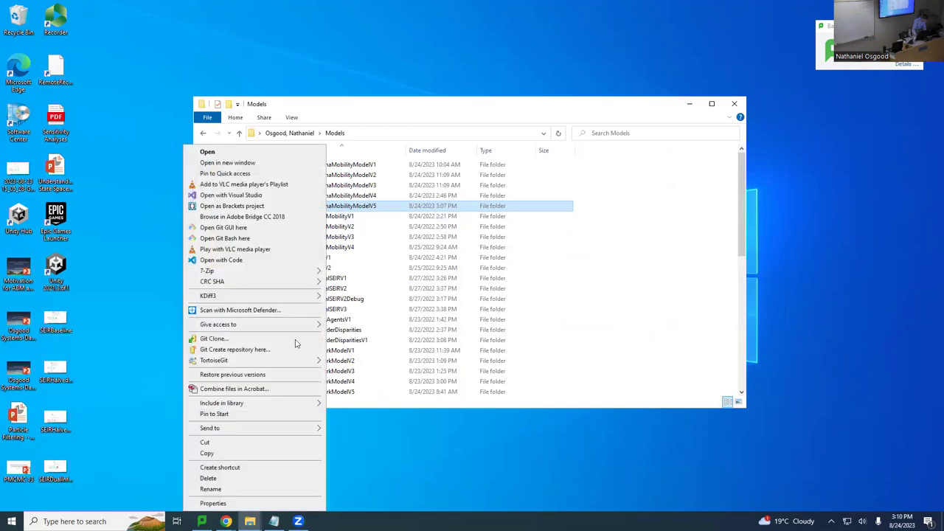
{"action": "left_click", "coordinate": [210, 489]}
{"action": "key", "text": "End"}
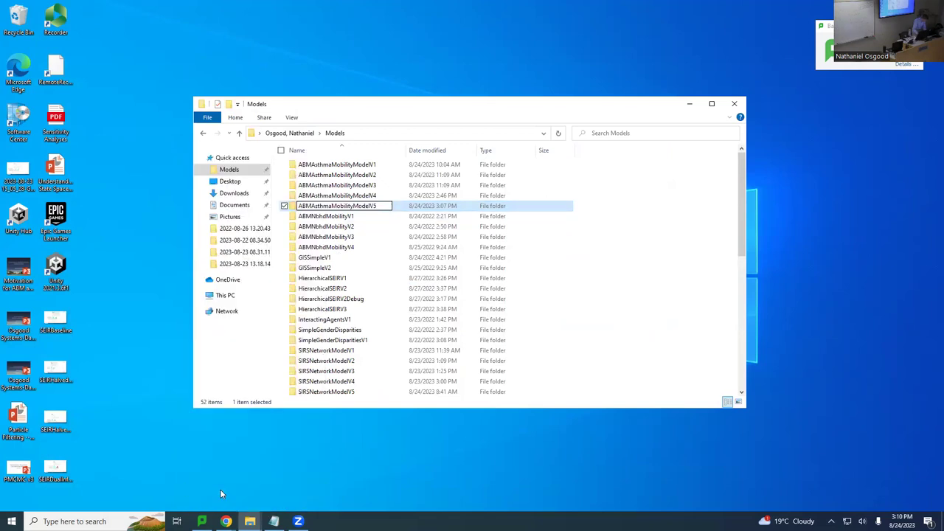
{"action": "type", "text": "Hidden"}
{"action": "key", "text": "Return"}
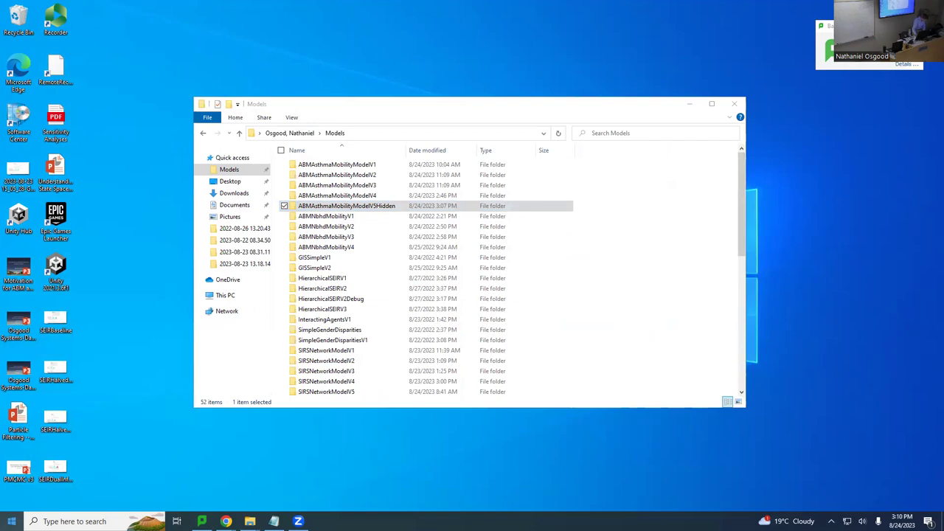
Try to launch AnyLogic 8.8.4 Personal Learning Edition
{"action": "left_click", "coordinate": [12, 519]}
{"action": "type", "text": "anyl"}
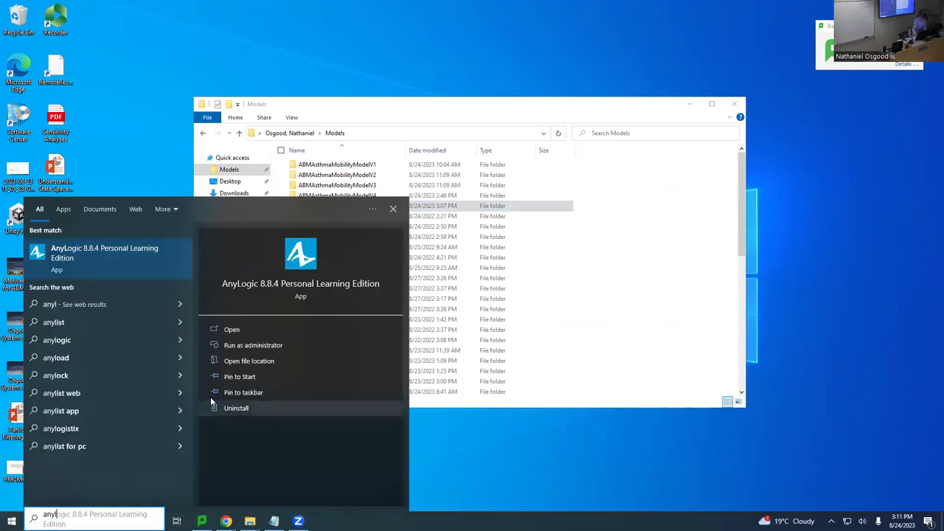
{"action": "left_click", "coordinate": [233, 329]}
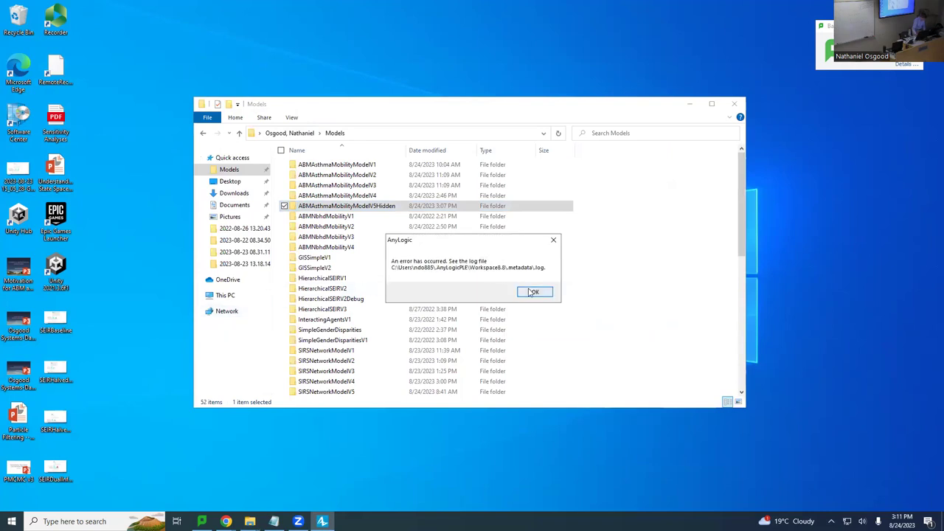
{"action": "left_click", "coordinate": [533, 292]}
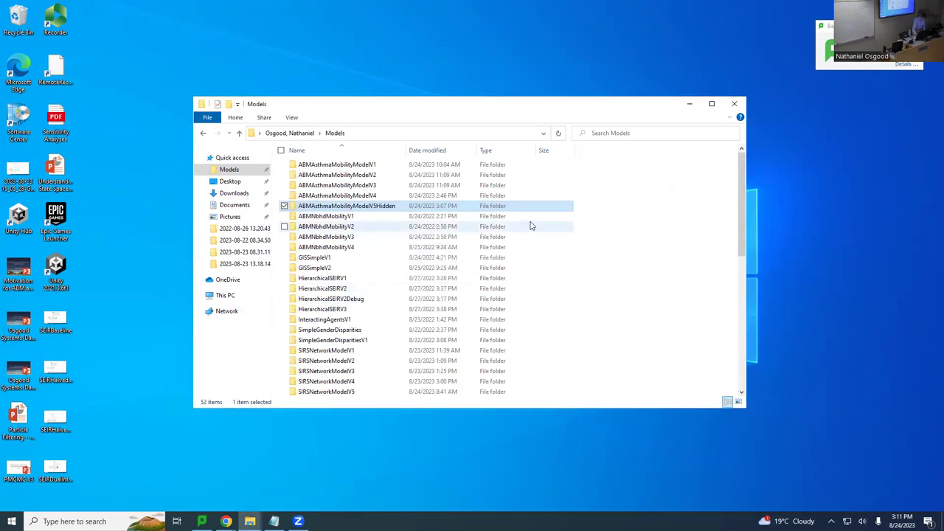
Rename the ABMAsthmaMobilityModelV5Hidden folder back to ABMAsthmaMobilityModelV5
{"action": "right_click", "coordinate": [383, 210]}
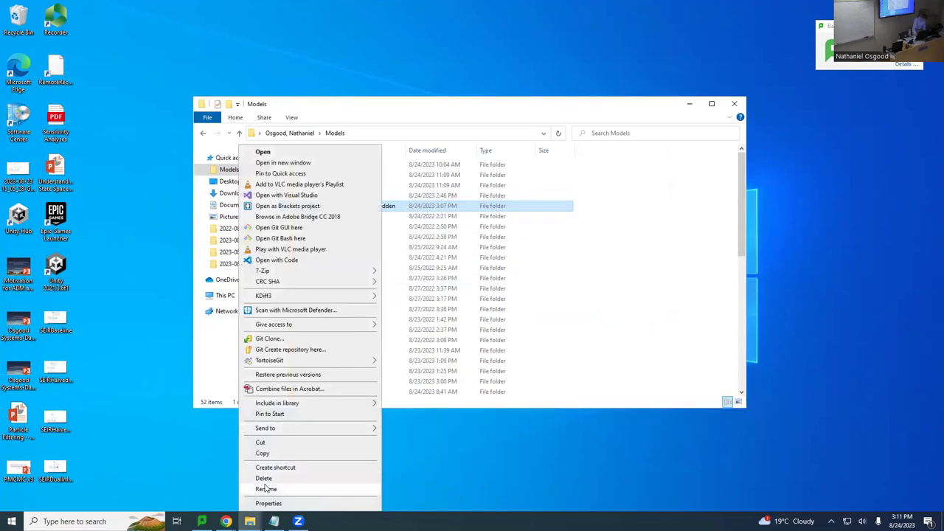
{"action": "left_click", "coordinate": [265, 489]}
{"action": "key", "text": "End"}
{"action": "key", "text": "BackSpace"}
{"action": "key", "text": "BackSpace"}
{"action": "key", "text": "BackSpace"}
{"action": "key", "text": "BackSpace"}
{"action": "key", "text": "BackSpace"}
{"action": "key", "text": "BackSpace"}
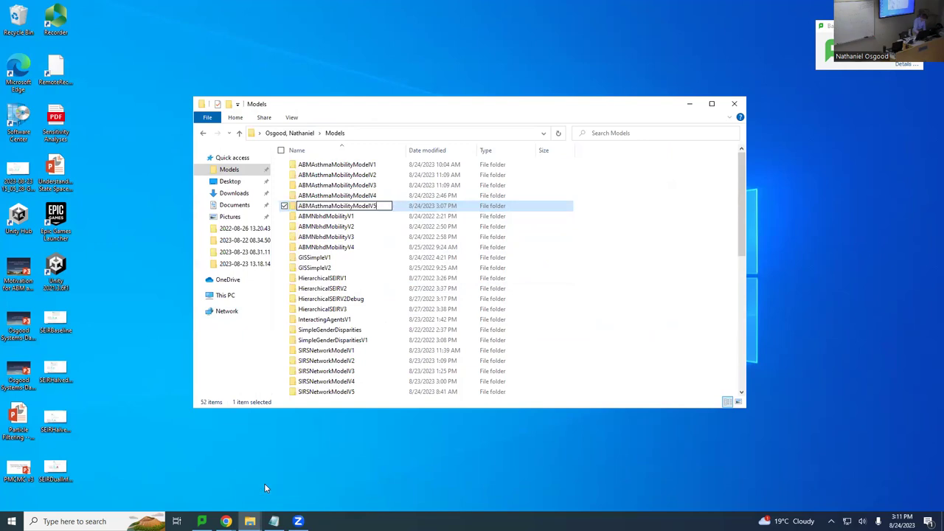
{"action": "key", "text": "Return"}
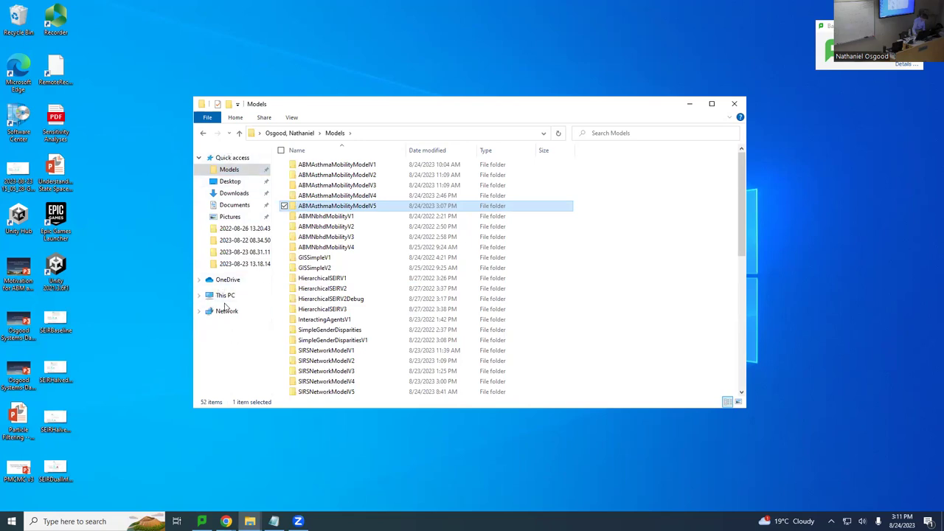
Browse from the user's home folder through .AnyLogicPLE and Workspace8.8 to the .metadata folder holding the log
{"action": "left_click", "coordinate": [289, 133]}
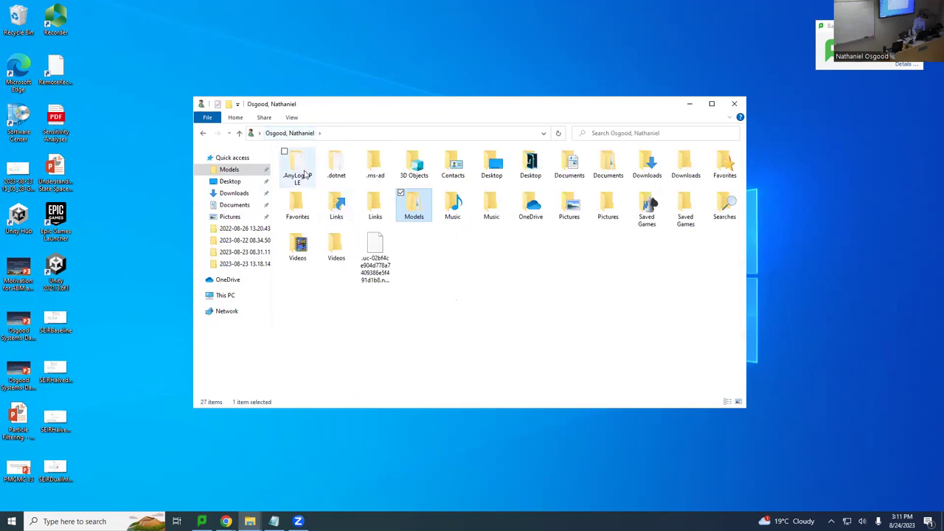
{"action": "double_click", "coordinate": [302, 172]}
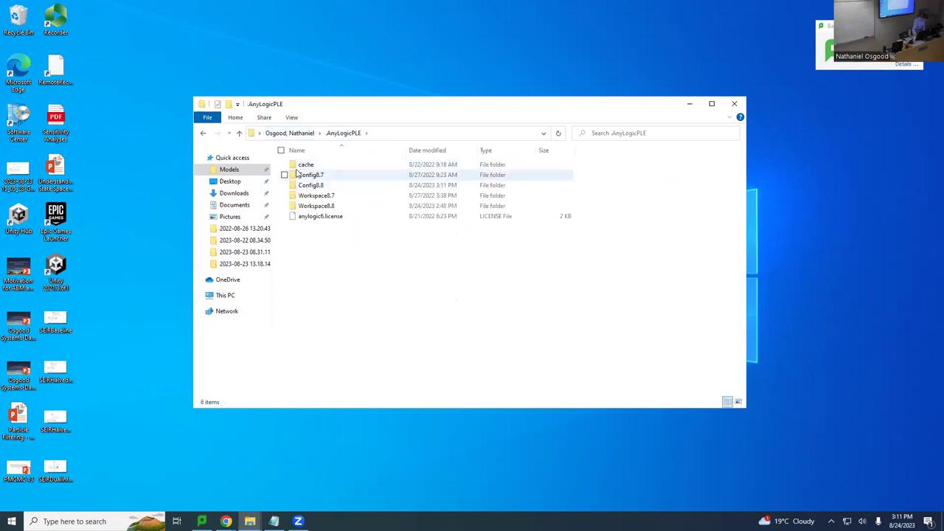
{"action": "left_click", "coordinate": [303, 207]}
{"action": "double_click", "coordinate": [303, 207]}
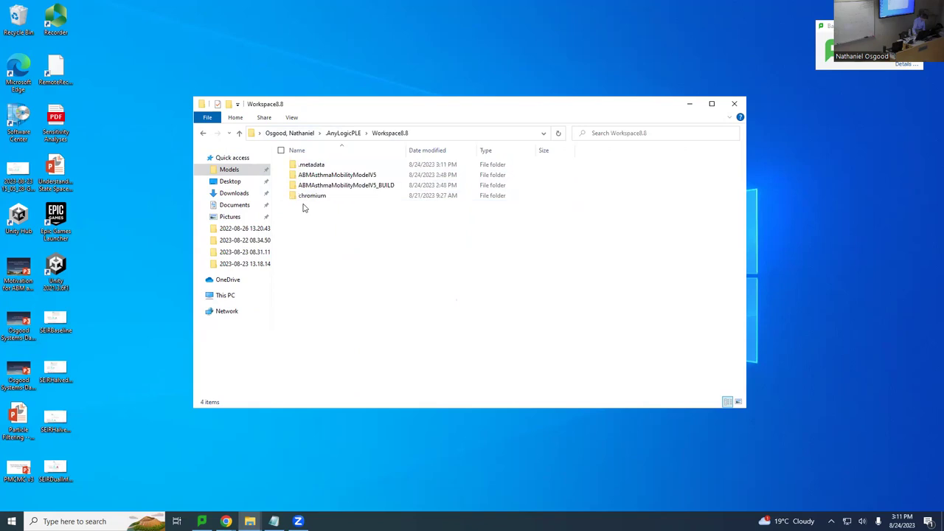
{"action": "double_click", "coordinate": [311, 165]}
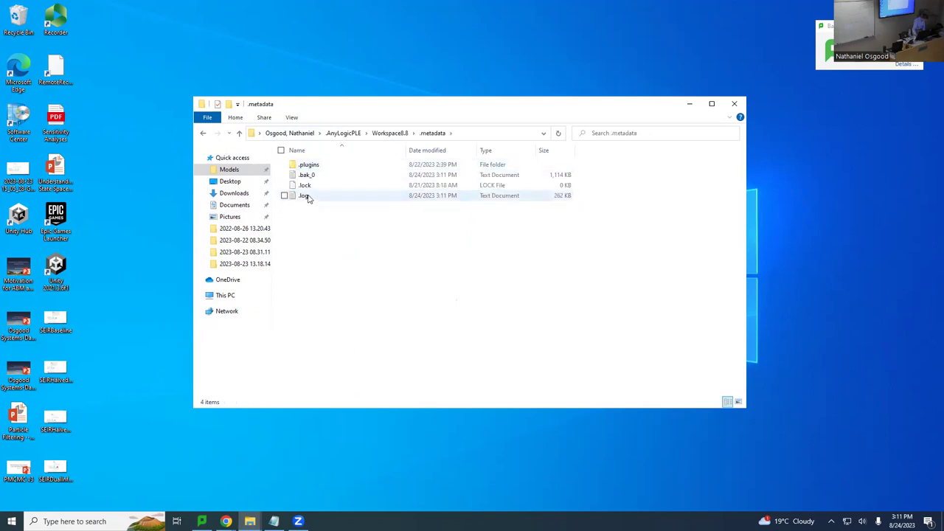
Go back to the .AnyLogicPLE folder and rename its Workspace8.8 folder as Workspace8.8Hidden
{"action": "left_click", "coordinate": [385, 133]}
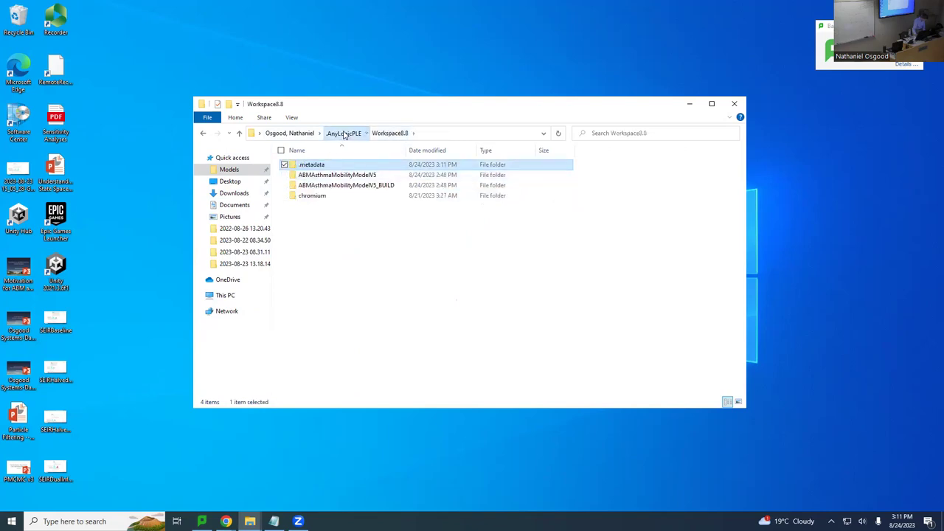
{"action": "left_click", "coordinate": [344, 133]}
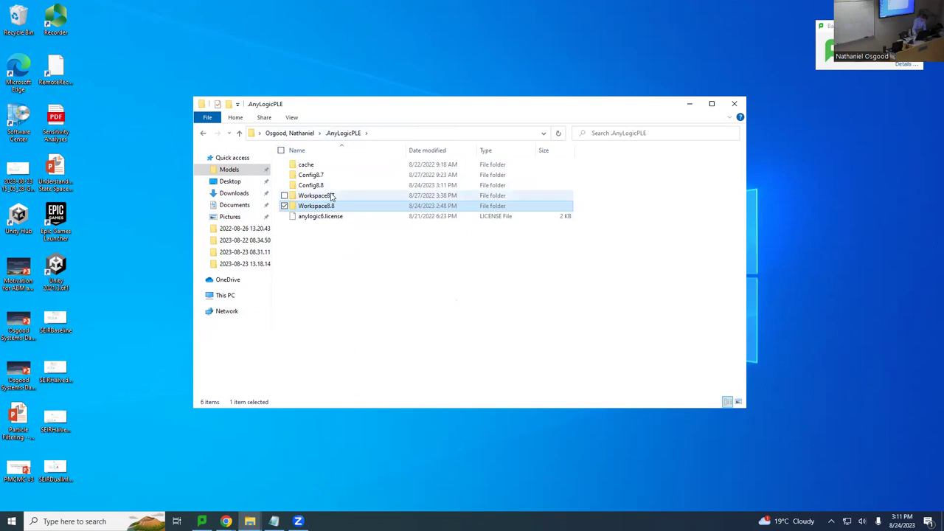
{"action": "right_click", "coordinate": [333, 206]}
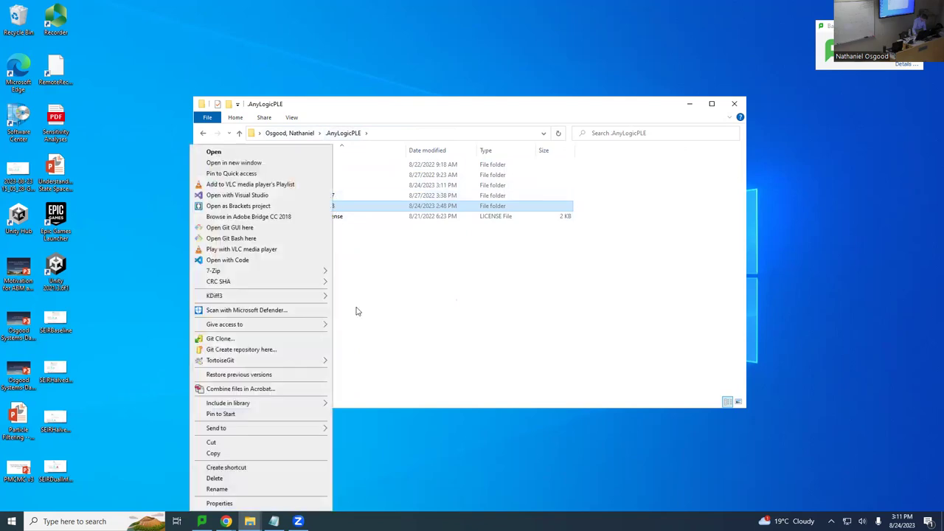
{"action": "left_click", "coordinate": [232, 489]}
{"action": "key", "text": "End"}
{"action": "type", "text": "Hidden"}
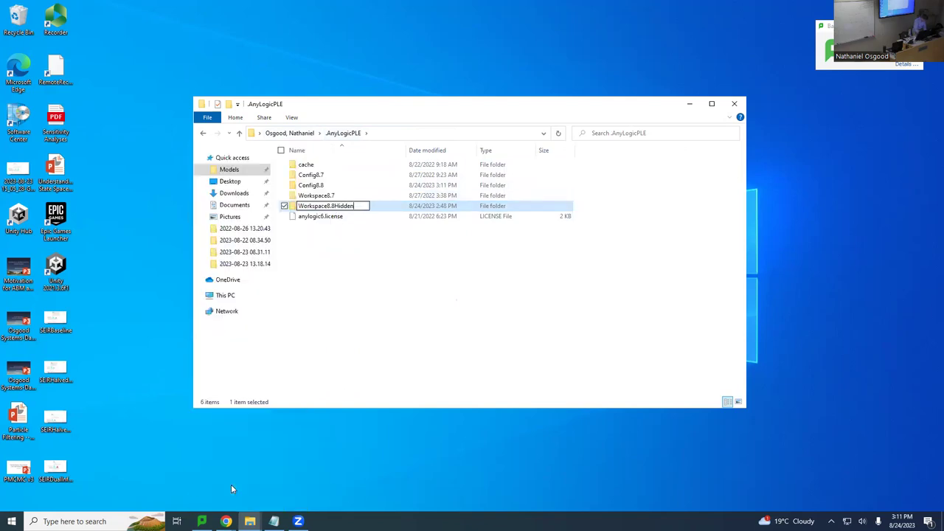
{"action": "key", "text": "Return"}
Launch AnyLogic 8.8.4 Personal Learning Edition, maximize its window and close the Welcome page
{"action": "key", "text": "super"}
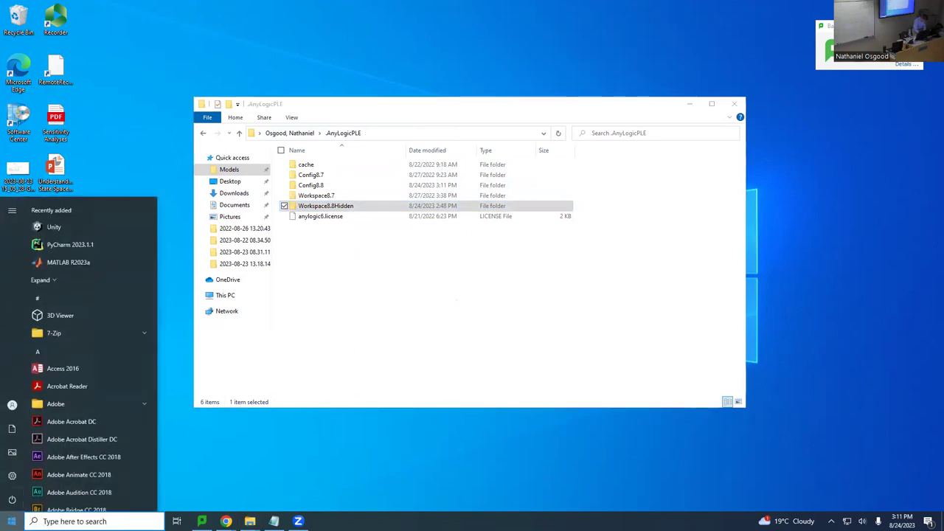
{"action": "type", "text": "anyl"}
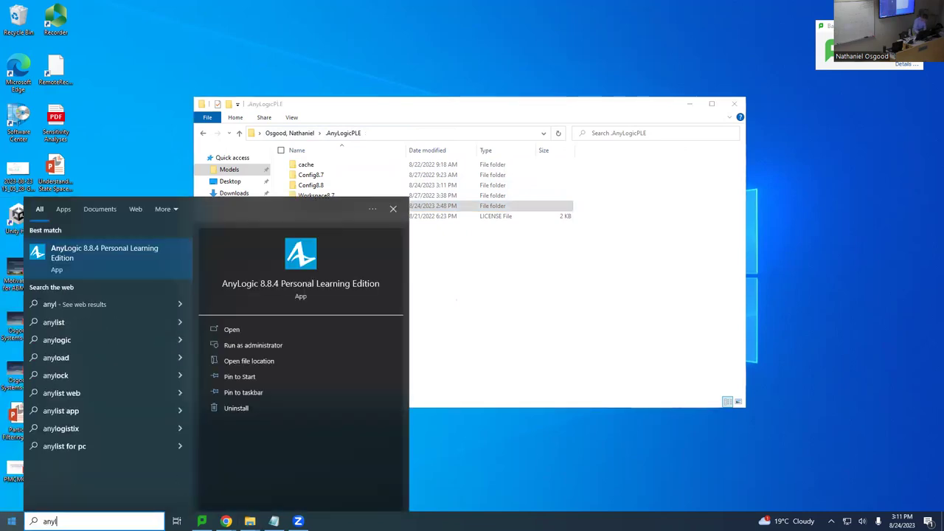
{"action": "left_click", "coordinate": [239, 329]}
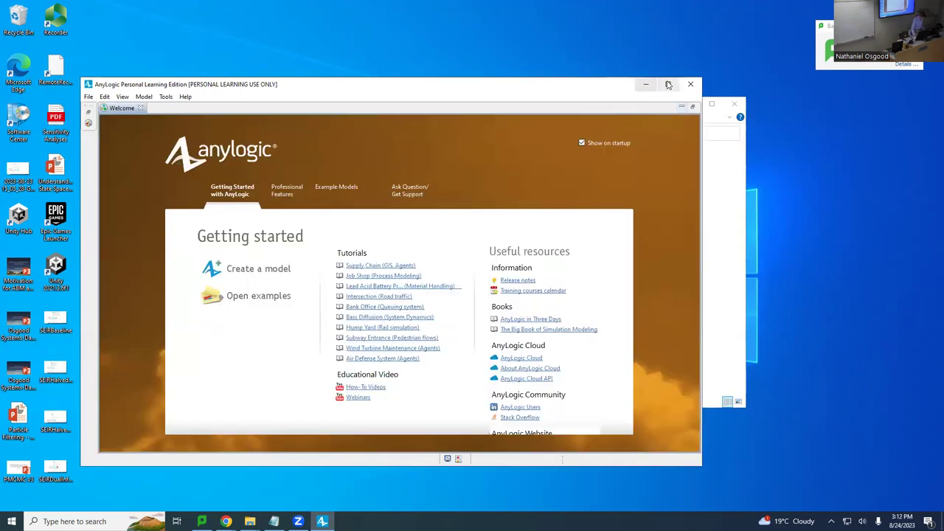
{"action": "left_click", "coordinate": [667, 84]}
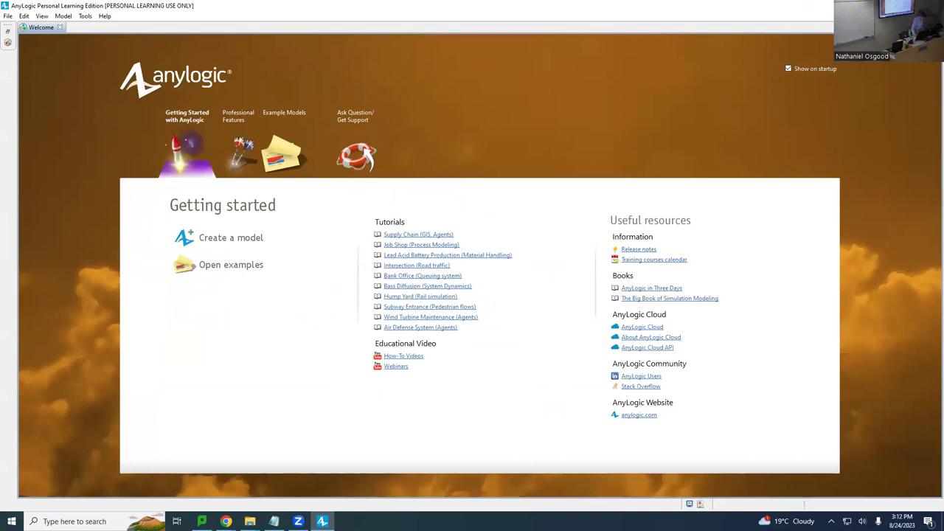
{"action": "left_click", "coordinate": [59, 27]}
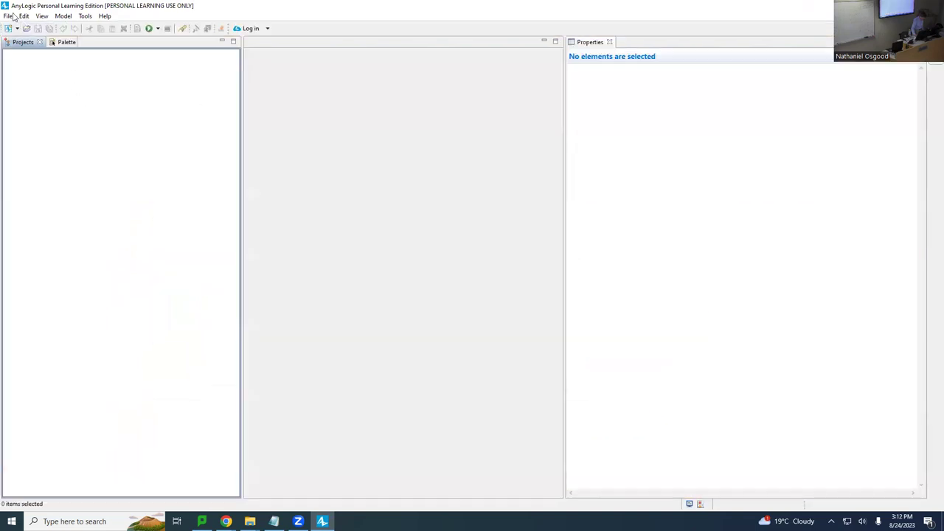
Open the ABMAsthmaMobilityModelV5 model from the Models folder and build it
{"action": "left_click", "coordinate": [9, 18]}
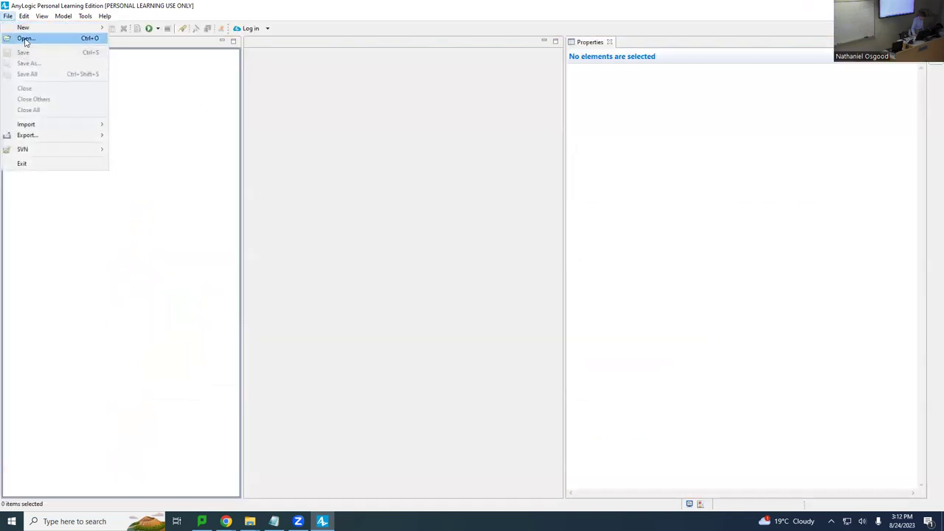
{"action": "left_click", "coordinate": [26, 39]}
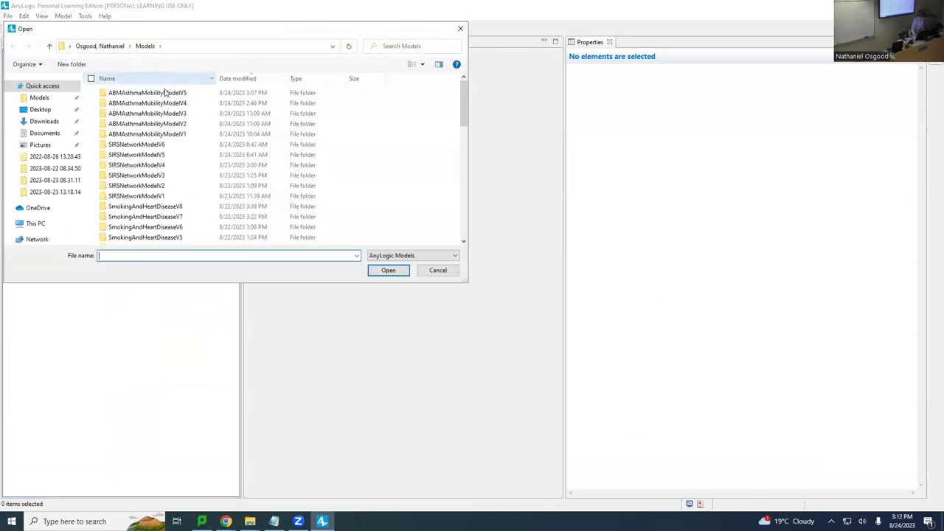
{"action": "double_click", "coordinate": [157, 93]}
{"action": "double_click", "coordinate": [161, 95]}
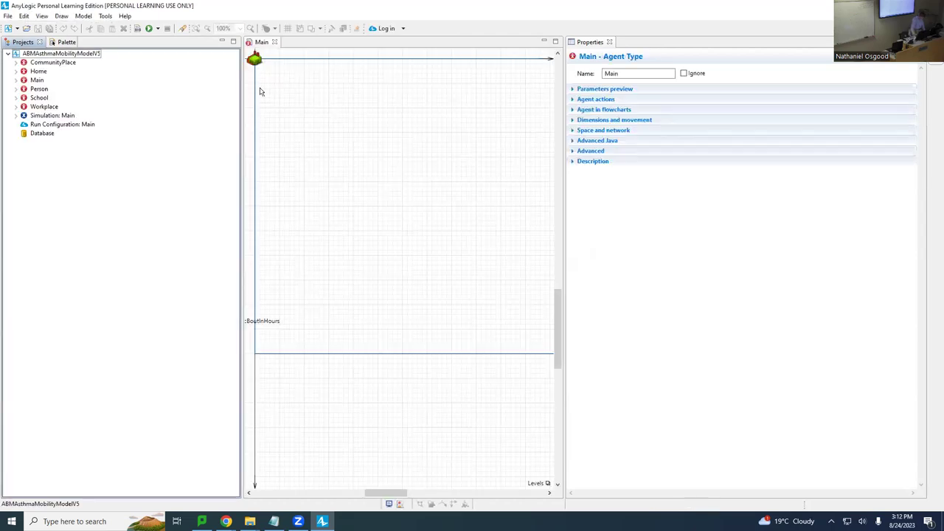
{"action": "left_click", "coordinate": [135, 28]}
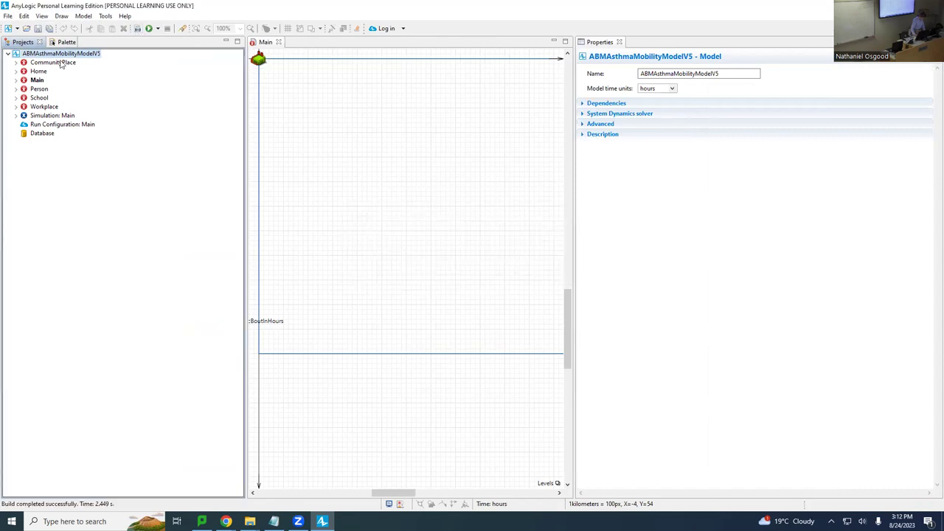
Save a copy of the model in the Models folder under the name ABMAsthmaMobilityModelV6
{"action": "right_click", "coordinate": [46, 116]}
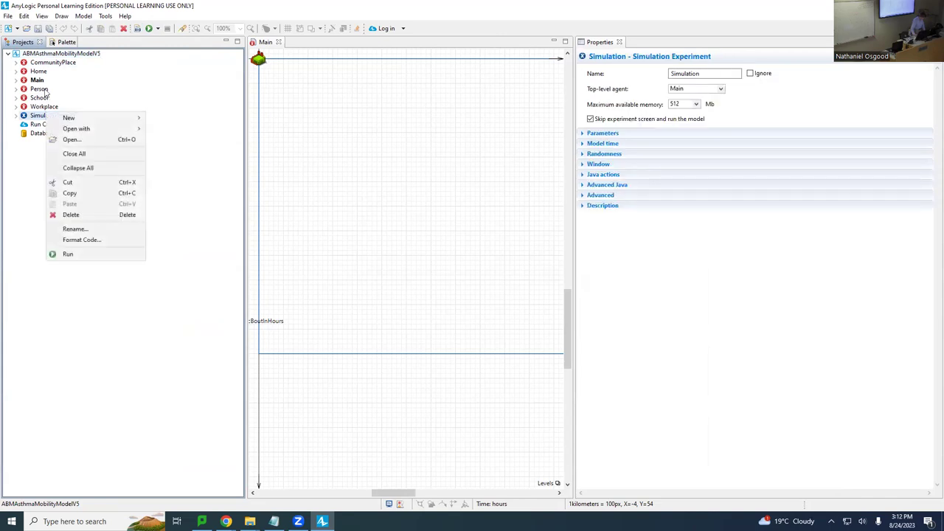
{"action": "left_click", "coordinate": [34, 55]}
{"action": "left_click", "coordinate": [8, 16]}
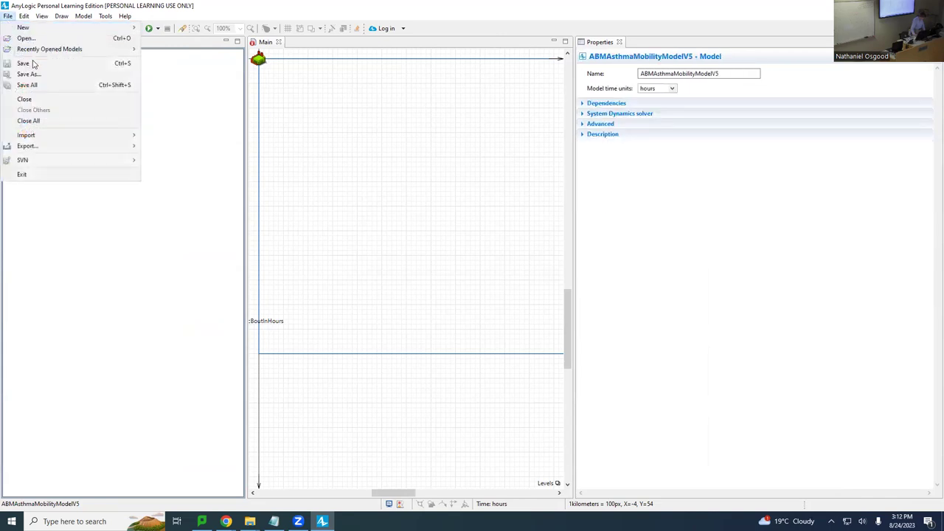
{"action": "left_click", "coordinate": [28, 74]}
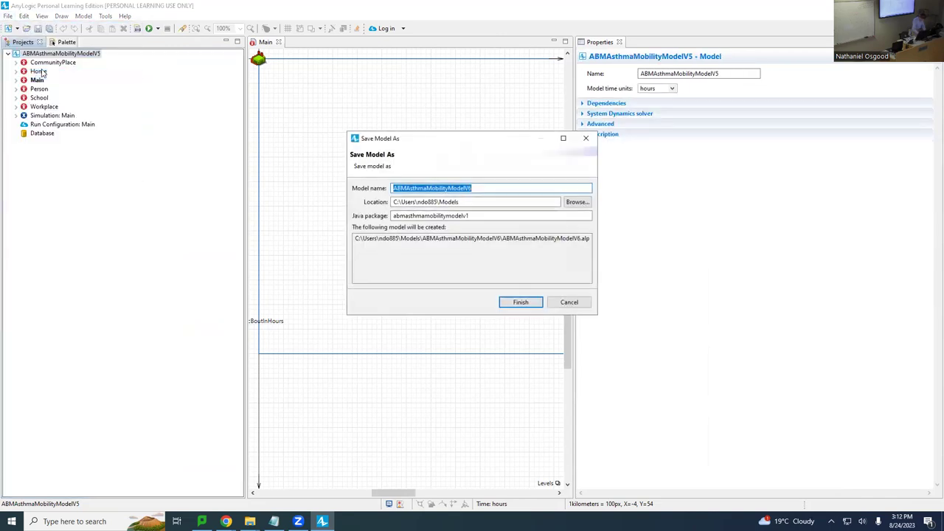
{"action": "key", "text": "Return"}
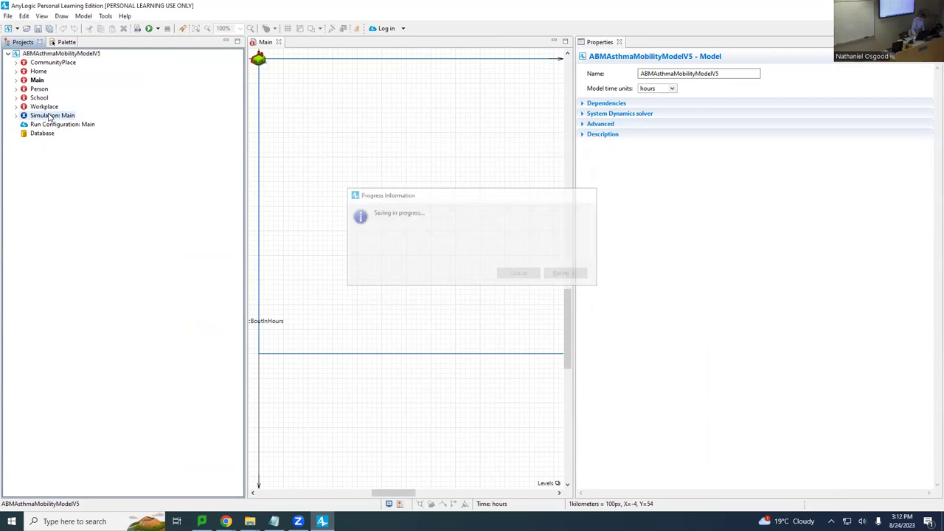
Run the Simulation experiment of ABMAsthmaMobilityModelV6
{"action": "right_click", "coordinate": [49, 117]}
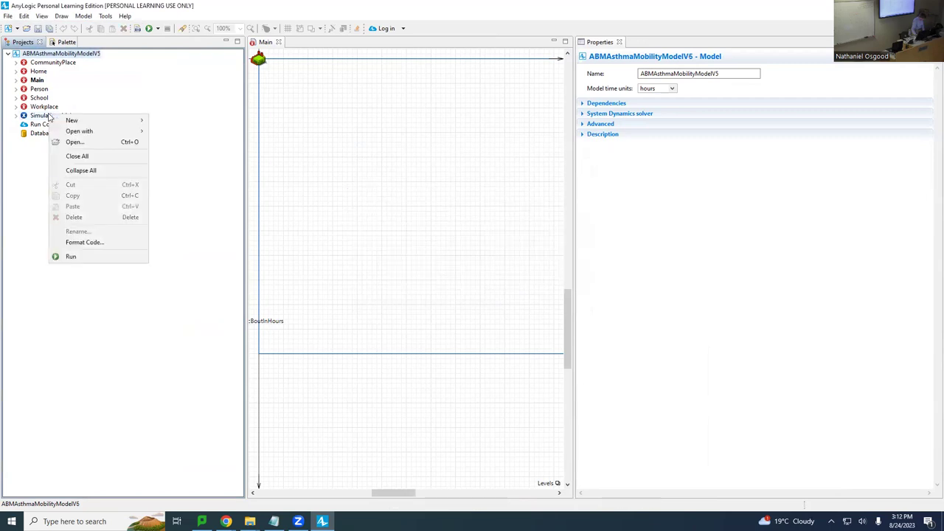
{"action": "left_click", "coordinate": [97, 256]}
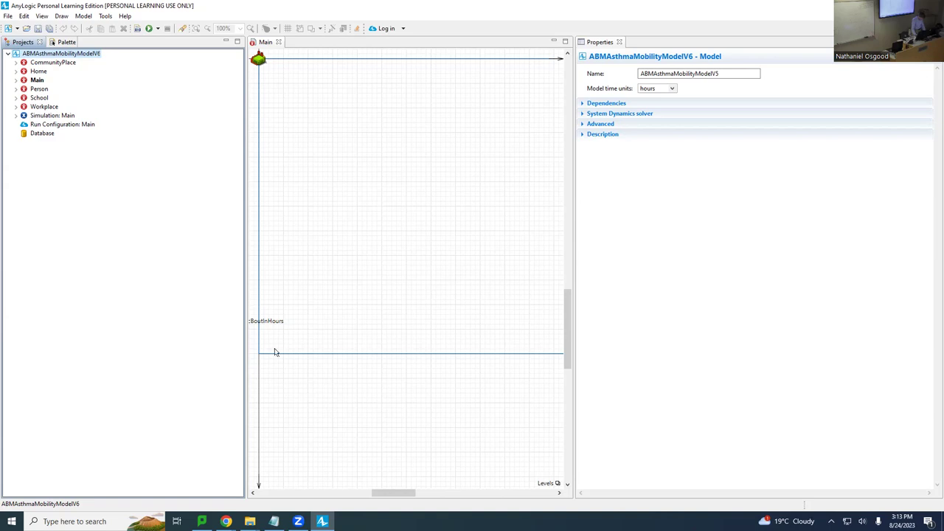
{"action": "left_click", "coordinate": [49, 118]}
{"action": "key", "text": "alt+Tab"}
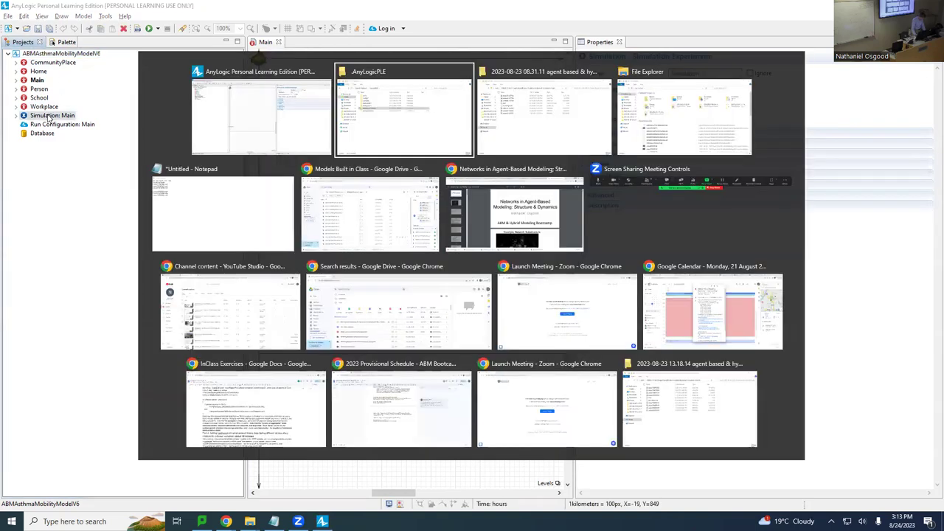
{"action": "key", "text": "Escape"}
{"action": "right_click", "coordinate": [49, 115]}
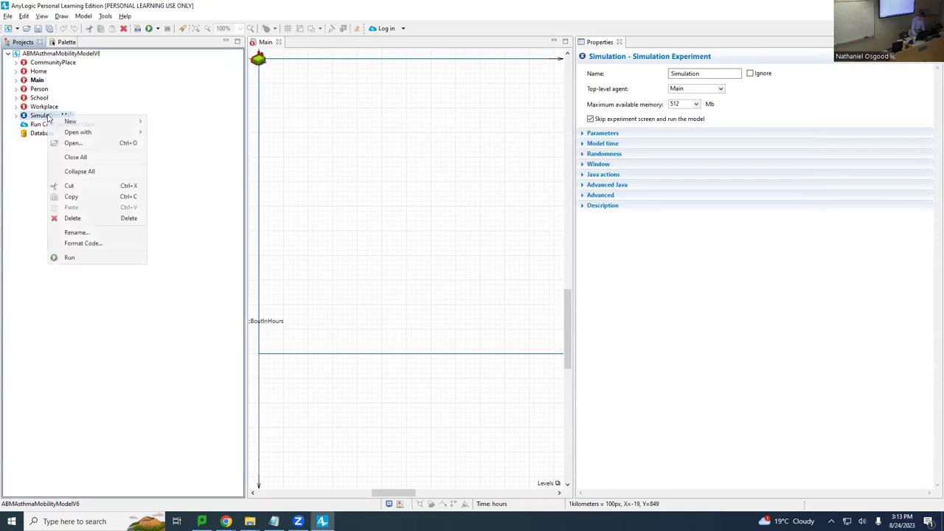
{"action": "left_click", "coordinate": [93, 256]}
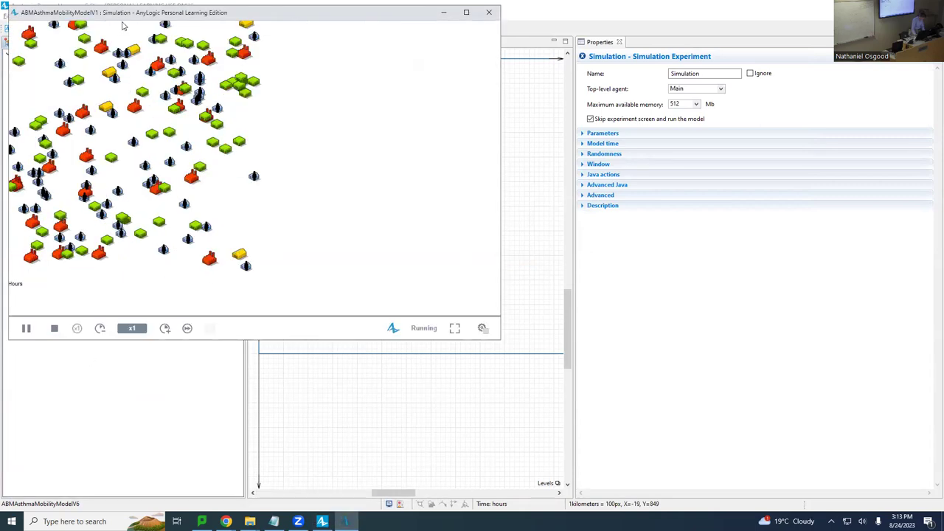
Maximize the simulation window, speed the run up to x10 and examine the chart of asthmatic bouts across the population
{"action": "double_click", "coordinate": [123, 15]}
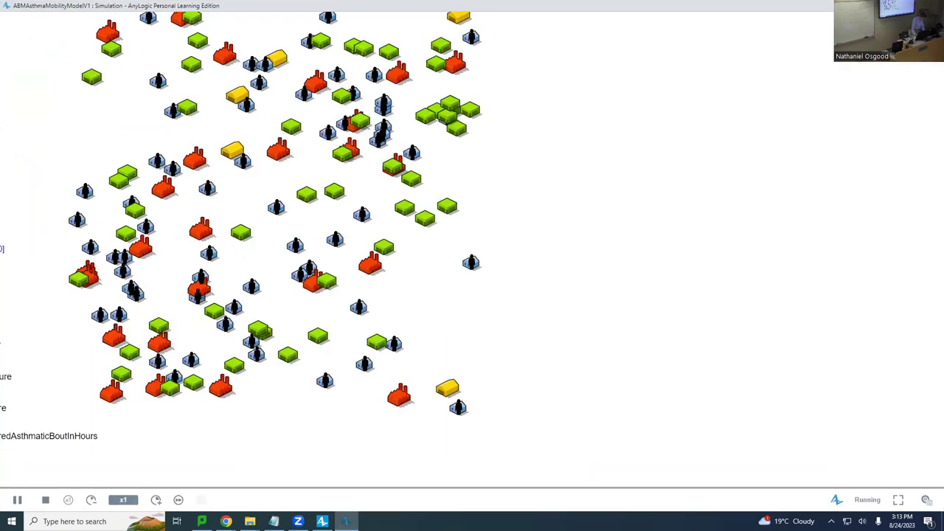
{"action": "left_click", "coordinate": [156, 500]}
{"action": "left_click", "coordinate": [156, 500]}
{"action": "left_click", "coordinate": [156, 499]}
{"action": "scroll", "coordinate": [244, 280], "scroll_direction": "up", "scroll_amount": 5}
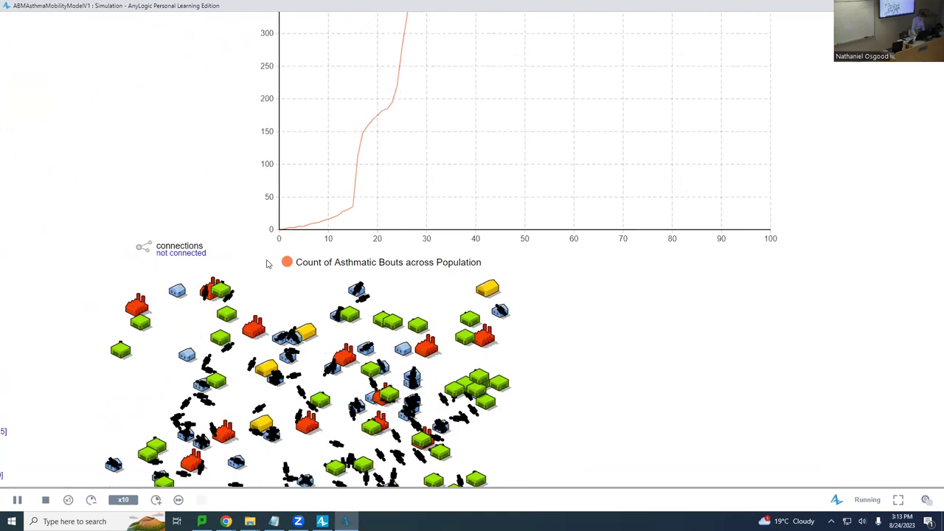
{"action": "left_click_drag", "start_coordinate": [266, 254], "coordinate": [251, 358]}
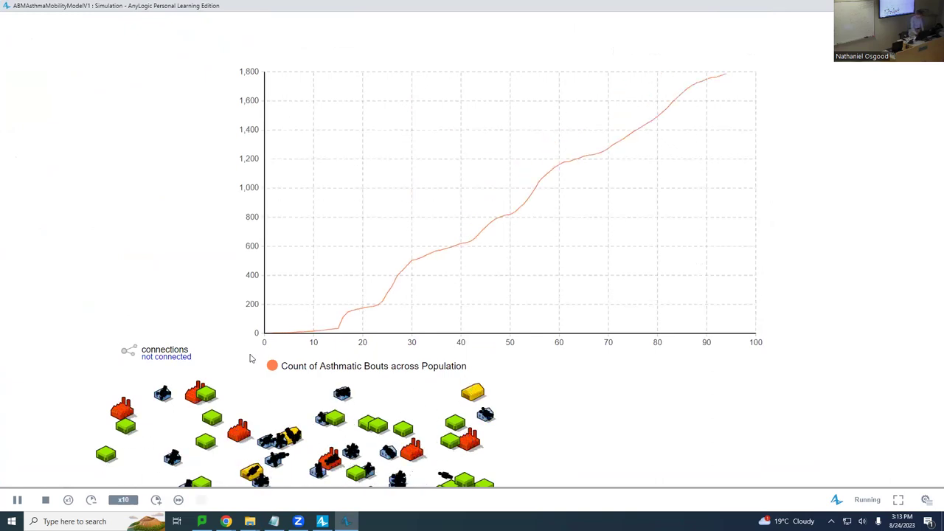
Pause the running simulation, close its window and duplicate the Simulation experiment within ABMAsthmaMobilityModelV6
{"action": "left_click", "coordinate": [17, 500]}
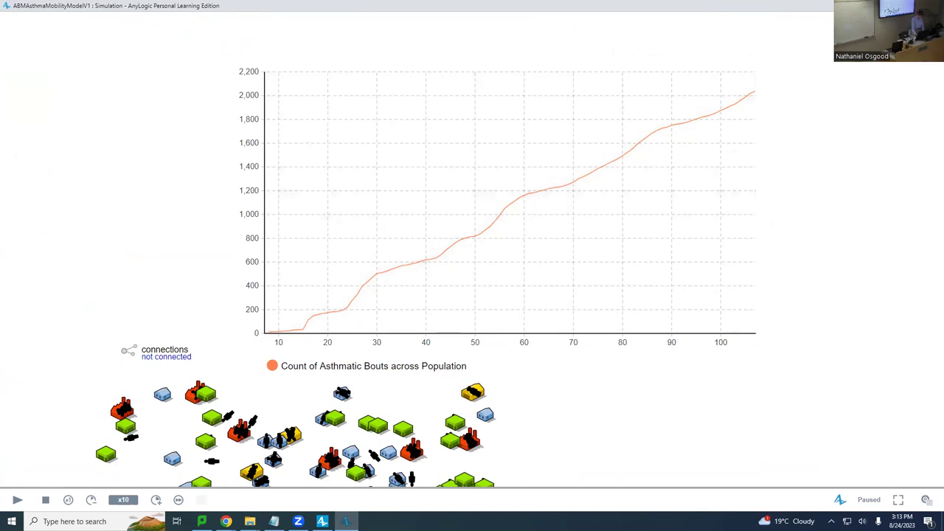
{"action": "key", "text": "alt+F4"}
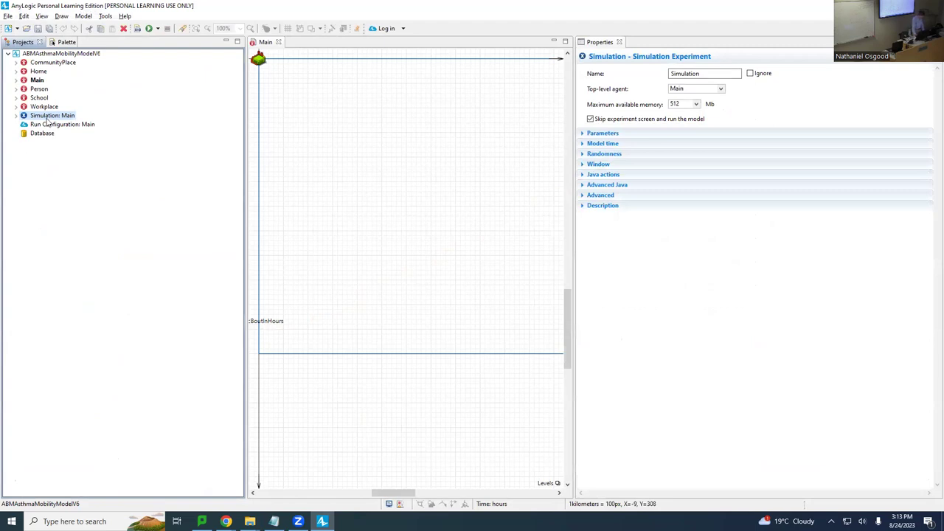
{"action": "right_click", "coordinate": [44, 120]}
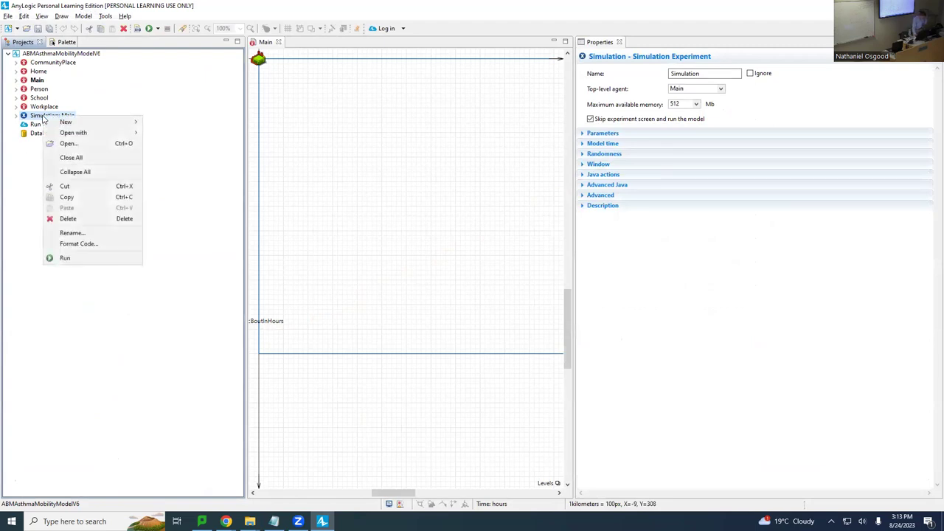
{"action": "left_click", "coordinate": [84, 200]}
{"action": "left_click", "coordinate": [52, 53]}
{"action": "right_click", "coordinate": [51, 53]}
{"action": "left_click", "coordinate": [81, 195]}
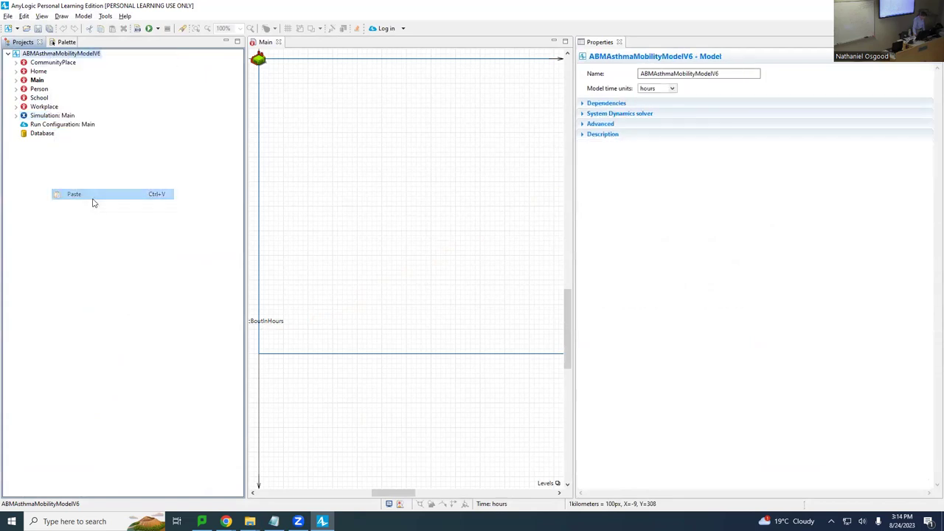
Rename the original Simulation experiment to Baseline and show its parameter values
{"action": "left_click", "coordinate": [48, 124]}
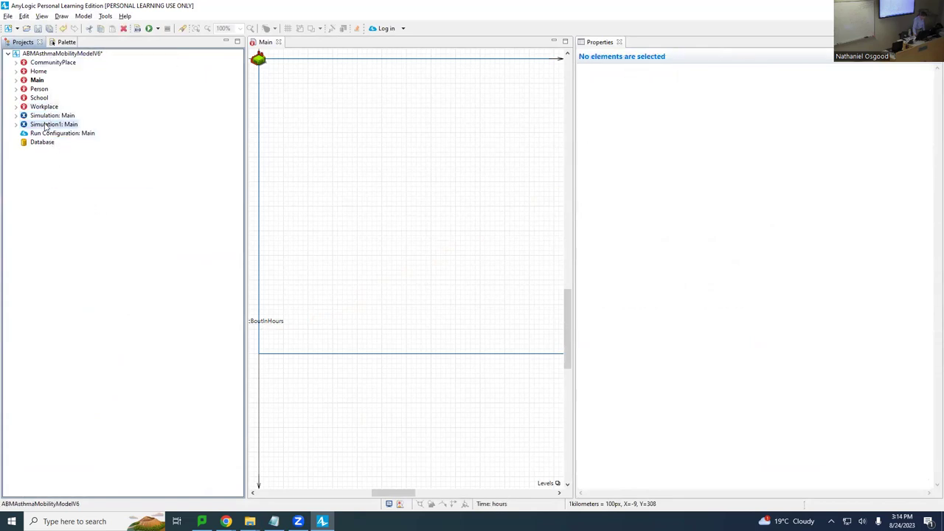
{"action": "left_click", "coordinate": [46, 115]}
{"action": "double_click", "coordinate": [715, 73]}
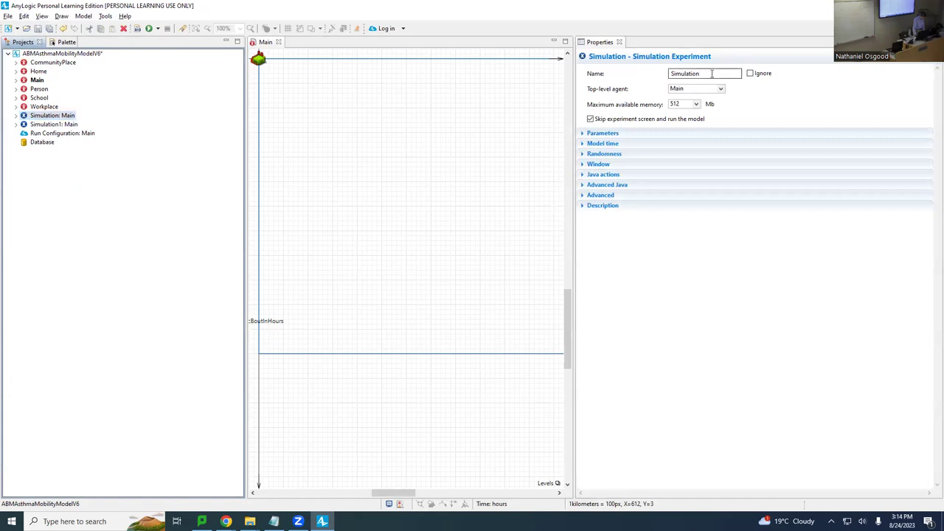
{"action": "type", "text": "Baseline"}
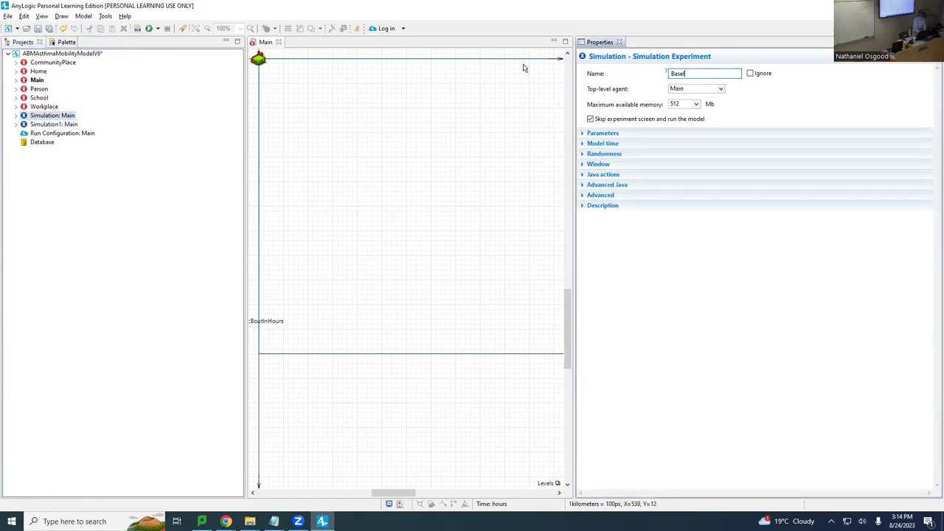
{"action": "left_click", "coordinate": [583, 134]}
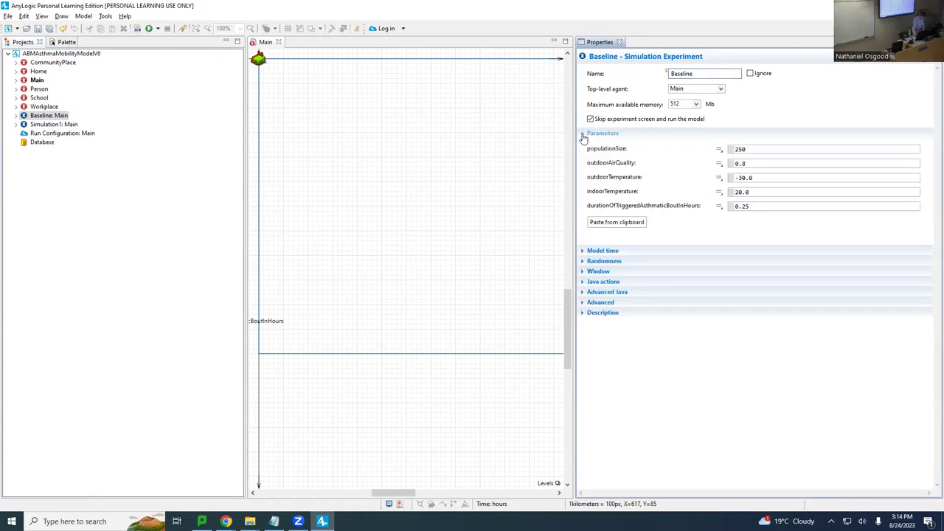
Rename the Simulation1 experiment to SummerWeather and set its outdoorTemperature parameter to 20.0
{"action": "left_click", "coordinate": [65, 125]}
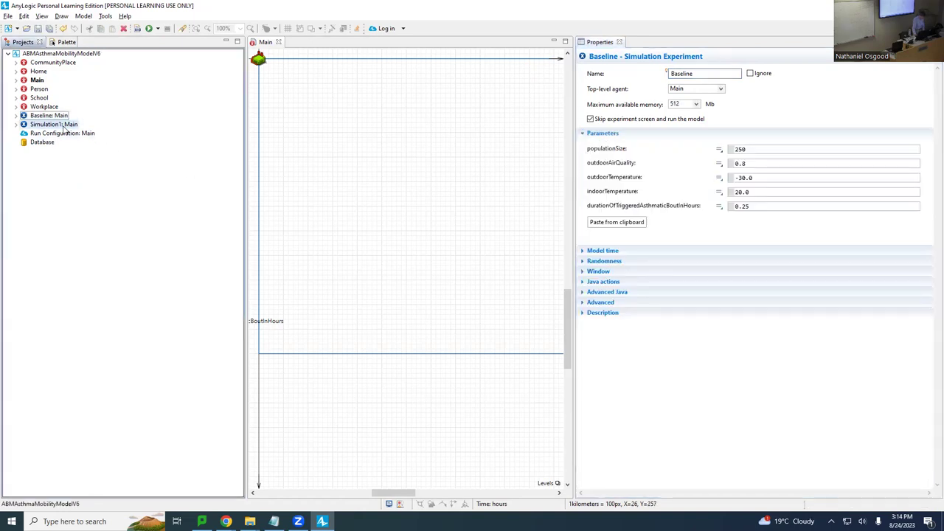
{"action": "key", "text": "F2"}
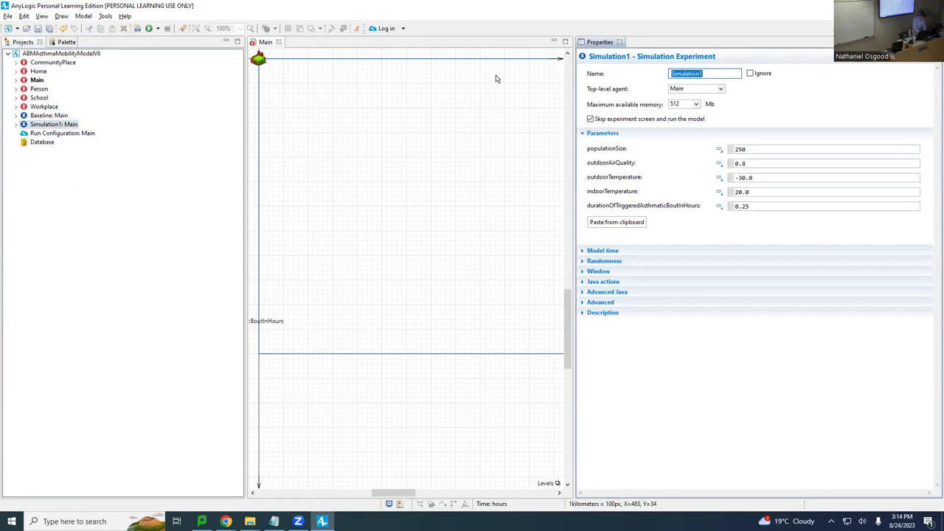
{"action": "type", "text": "SummerWeather"}
{"action": "key", "text": "Return"}
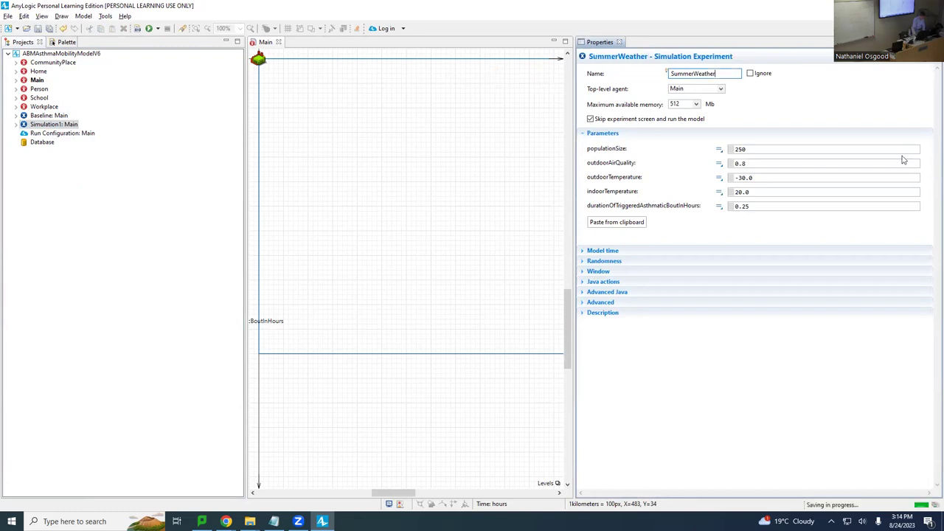
{"action": "left_click", "coordinate": [778, 179]}
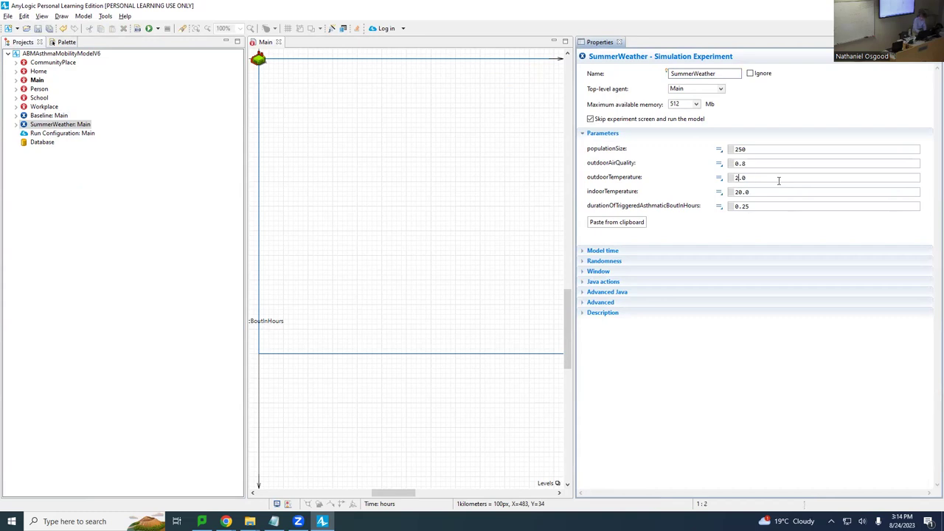
{"action": "type", "text": "20"}
{"action": "key", "text": "Tab"}
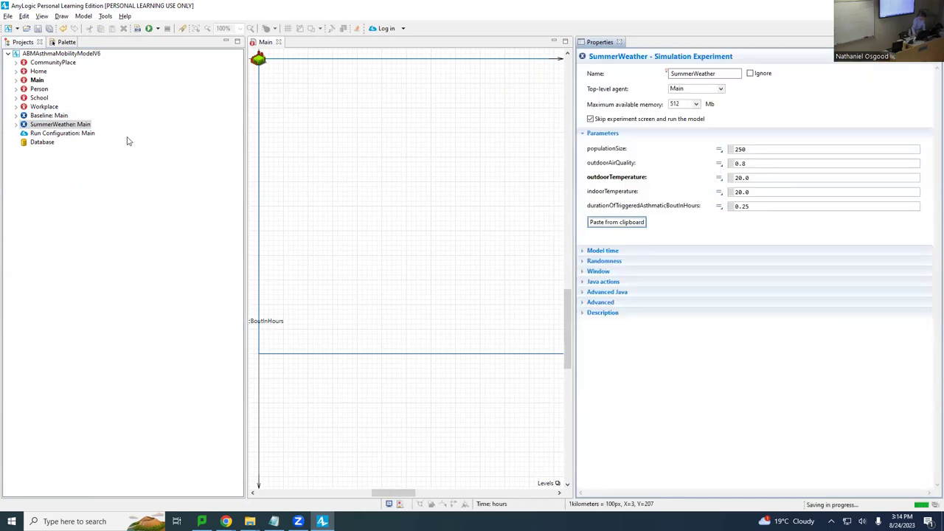
Run the SummerWeather experiment at up to x25 speed, examine the chart of asthmatic bouts, and close the run
{"action": "right_click", "coordinate": [87, 126]}
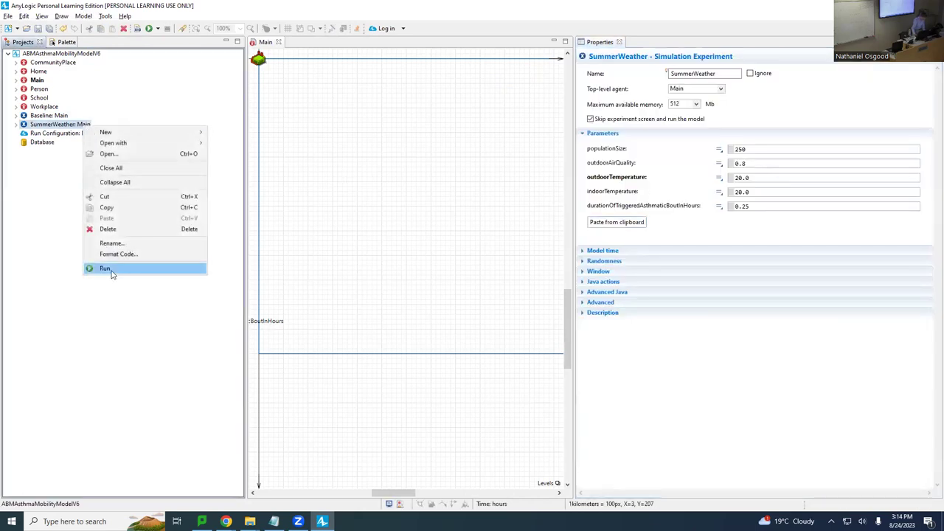
{"action": "left_click", "coordinate": [140, 266]}
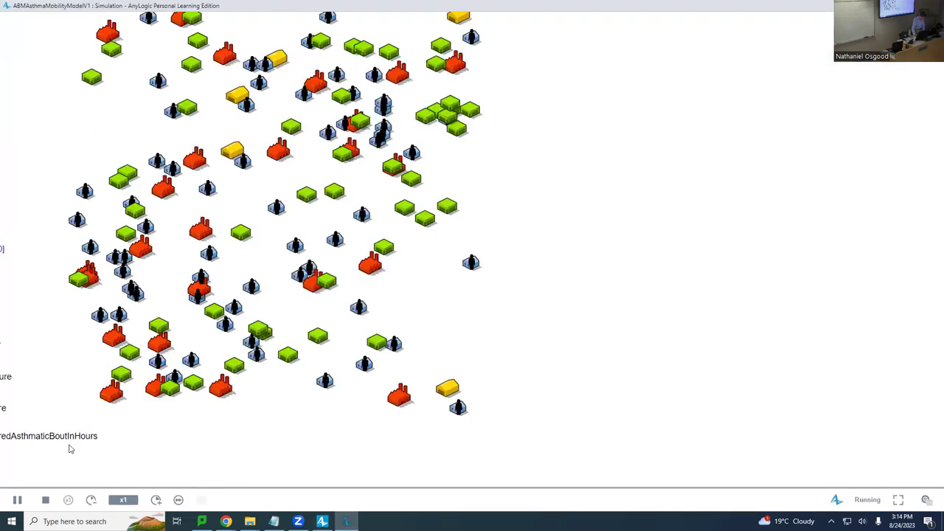
{"action": "left_click", "coordinate": [156, 500]}
{"action": "scroll", "coordinate": [314, 131], "scroll_direction": "up", "scroll_amount": 5}
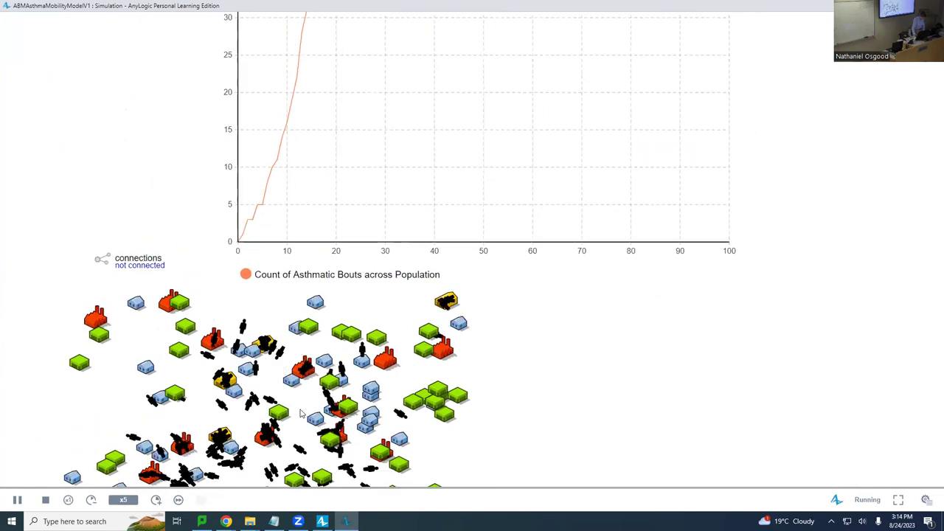
{"action": "scroll", "coordinate": [293, 262], "scroll_direction": "up", "scroll_amount": 3}
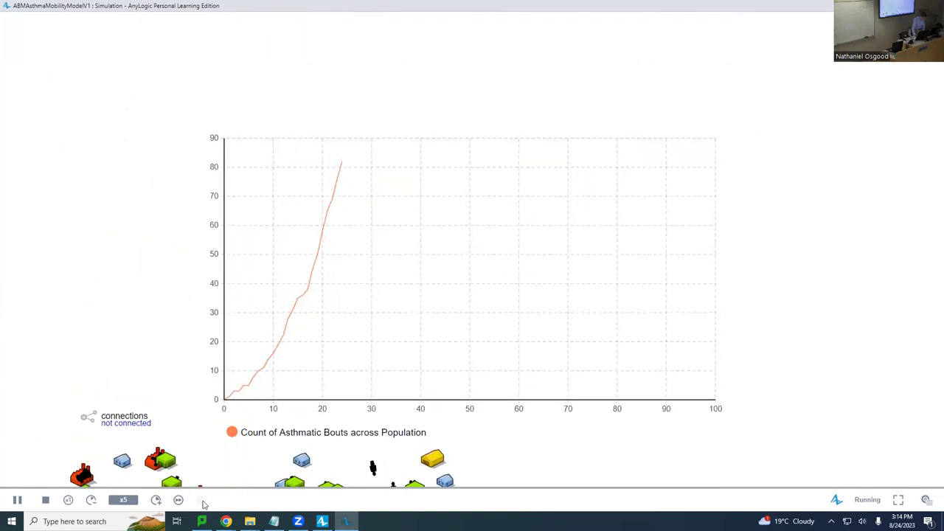
{"action": "left_click", "coordinate": [159, 500]}
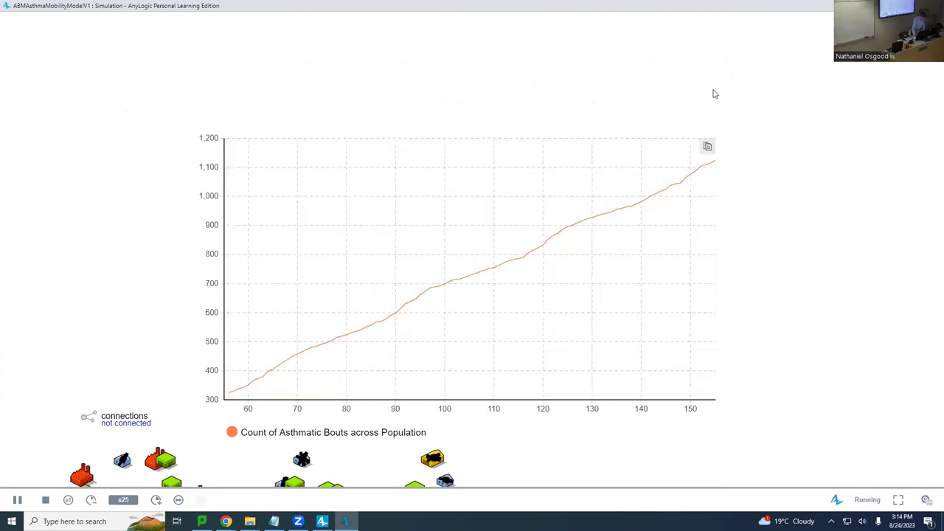
{"action": "key", "text": "alt+F4"}
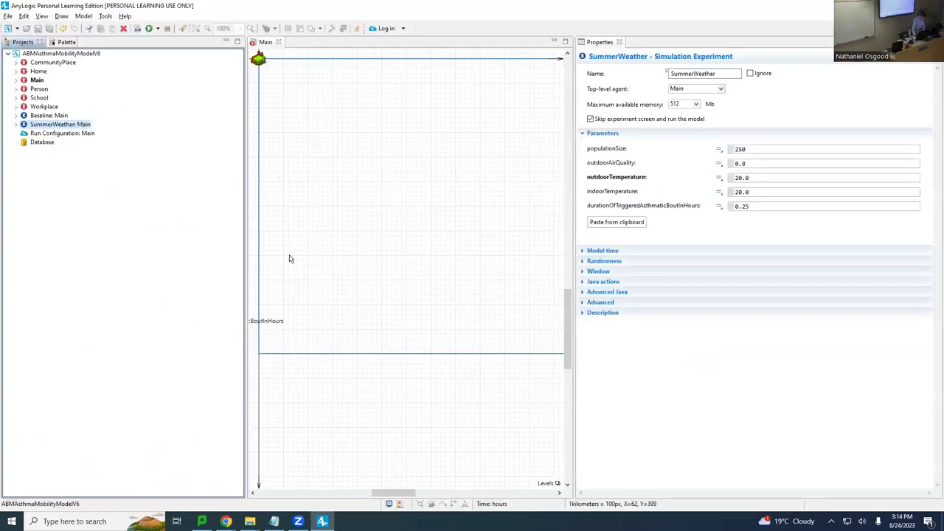
Duplicate the Baseline experiment within ABMAsthmaMobilityModelV6
{"action": "right_click", "coordinate": [40, 130]}
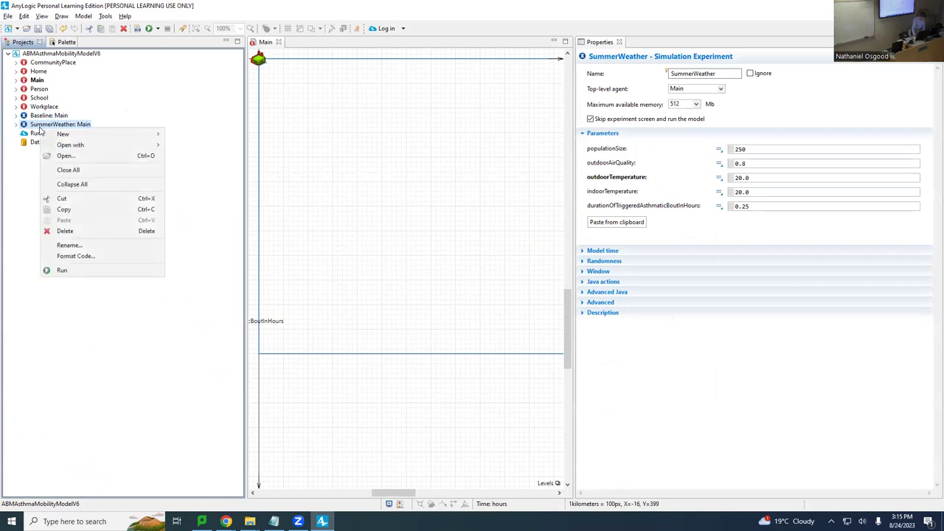
{"action": "left_click", "coordinate": [64, 210]}
{"action": "left_click", "coordinate": [46, 116]}
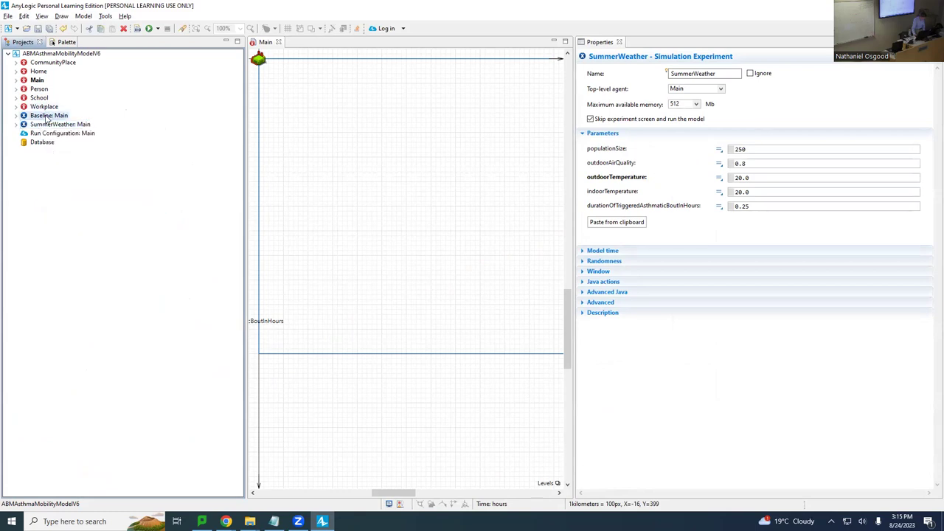
{"action": "right_click", "coordinate": [47, 117]}
{"action": "left_click", "coordinate": [70, 198]}
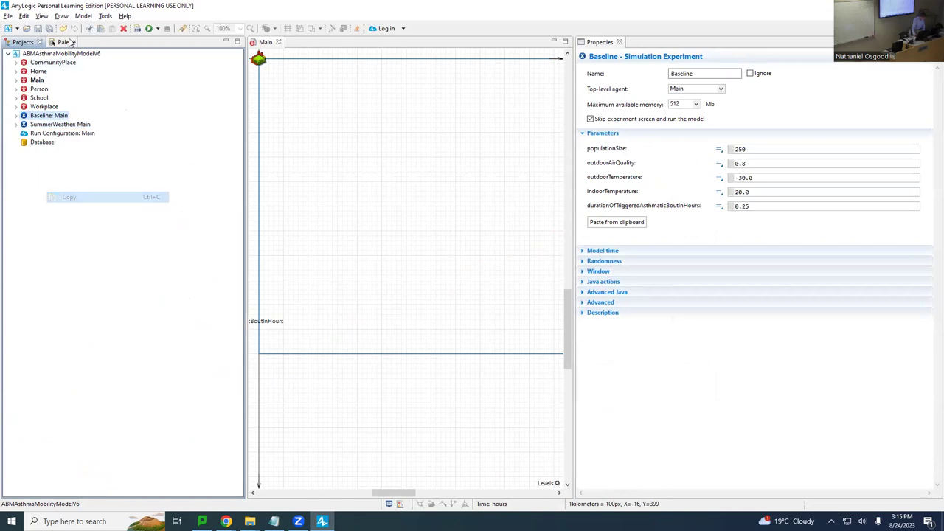
{"action": "right_click", "coordinate": [71, 54]}
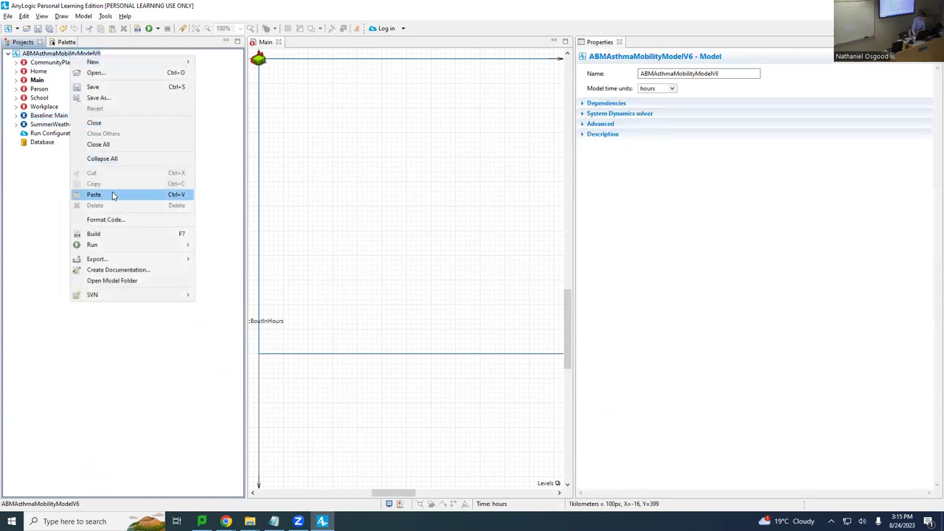
{"action": "left_click", "coordinate": [103, 195]}
Rename the Baseline1 experiment to AdverseOutdoorsAirQuality and save the model
{"action": "left_click", "coordinate": [52, 125]}
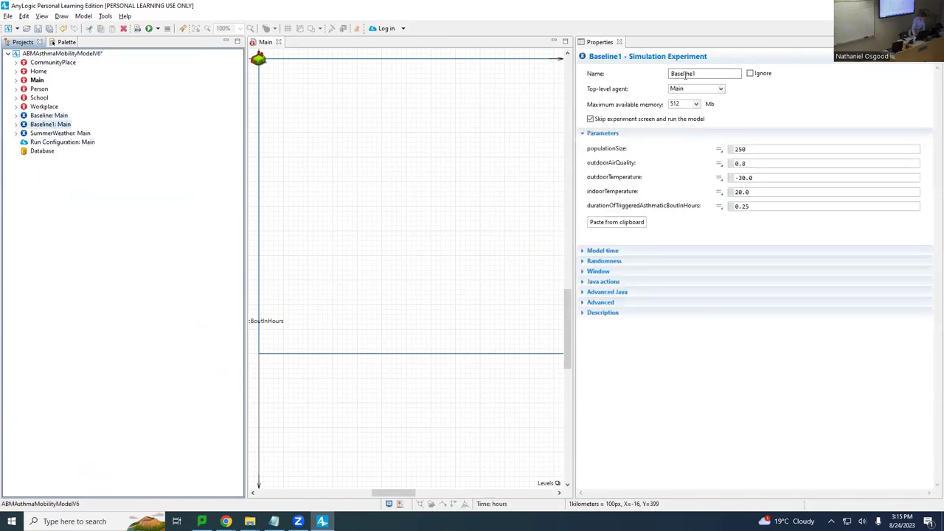
{"action": "double_click", "coordinate": [683, 73]}
{"action": "type", "text": "AdverseOutdoorsAir"}
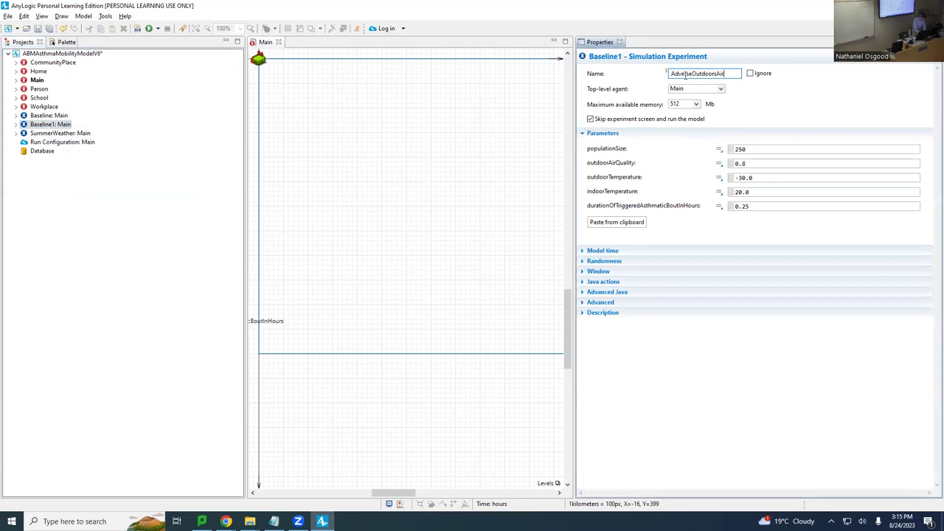
{"action": "type", "text": "Quality"}
{"action": "key", "text": "ctrl+s"}
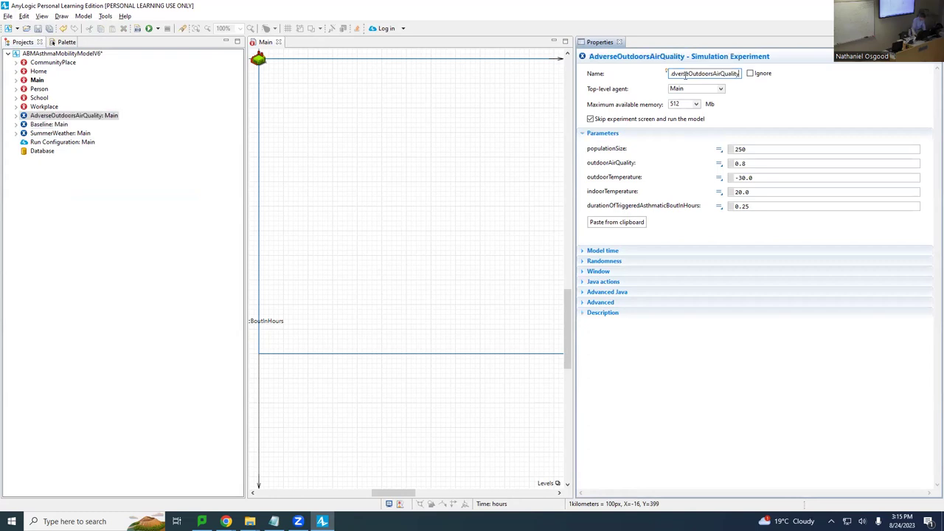
Set outdoorAirQuality to 0.4 in the AdverseOutdoorsAirQuality experiment, save the model and run the experiment
{"action": "left_click", "coordinate": [756, 163]}
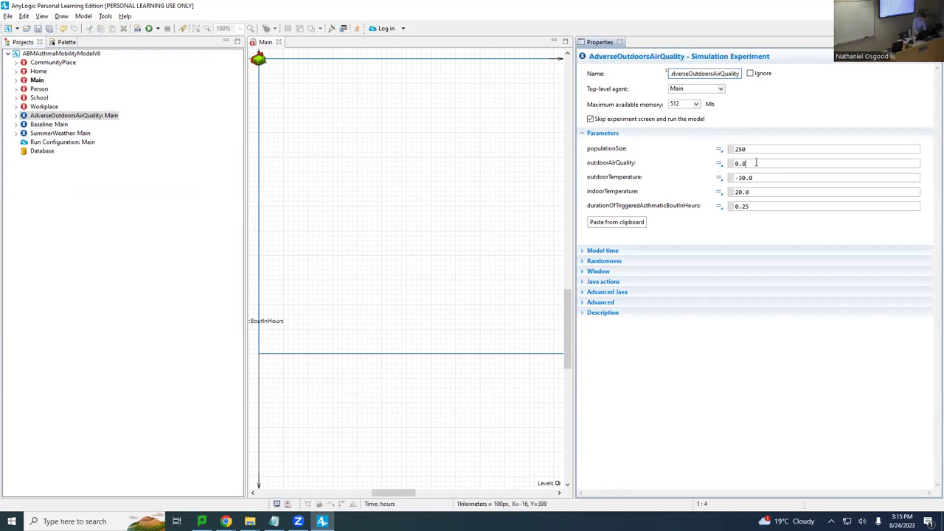
{"action": "key", "text": "ctrl+s"}
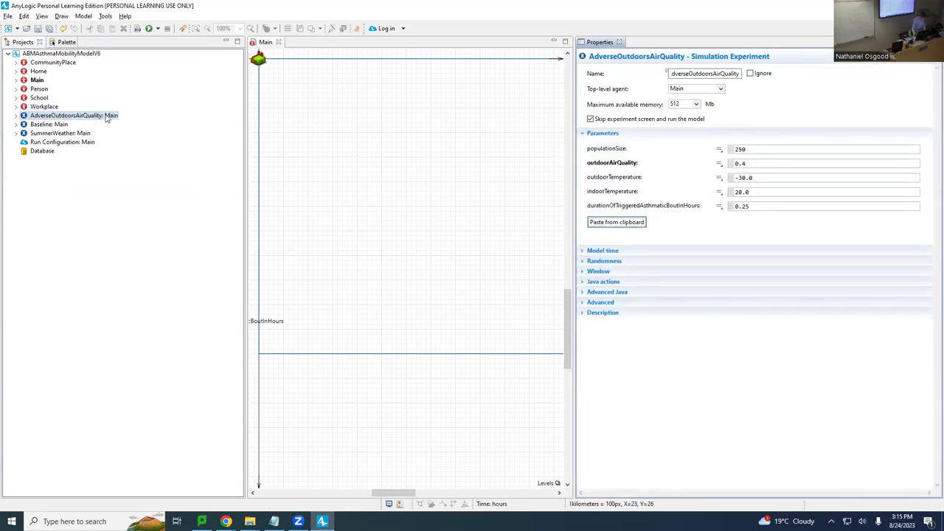
{"action": "right_click", "coordinate": [52, 118]}
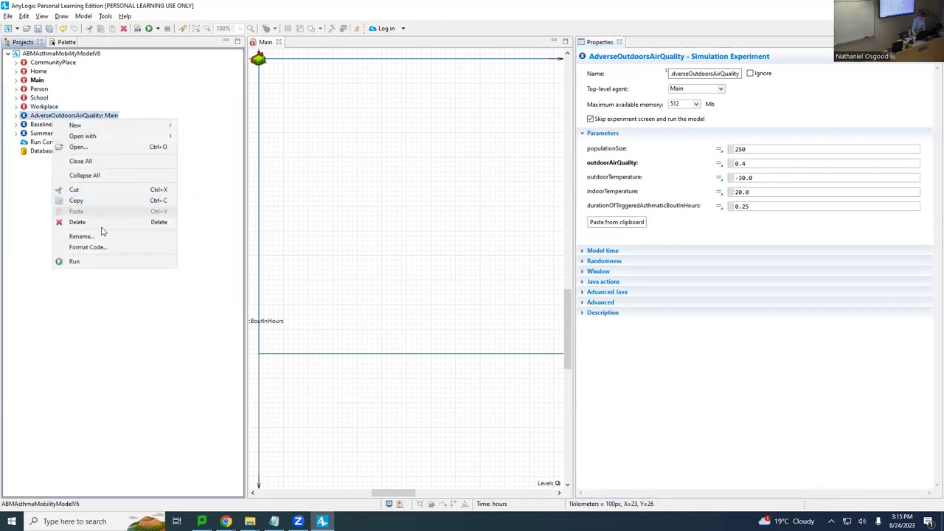
{"action": "left_click", "coordinate": [98, 259]}
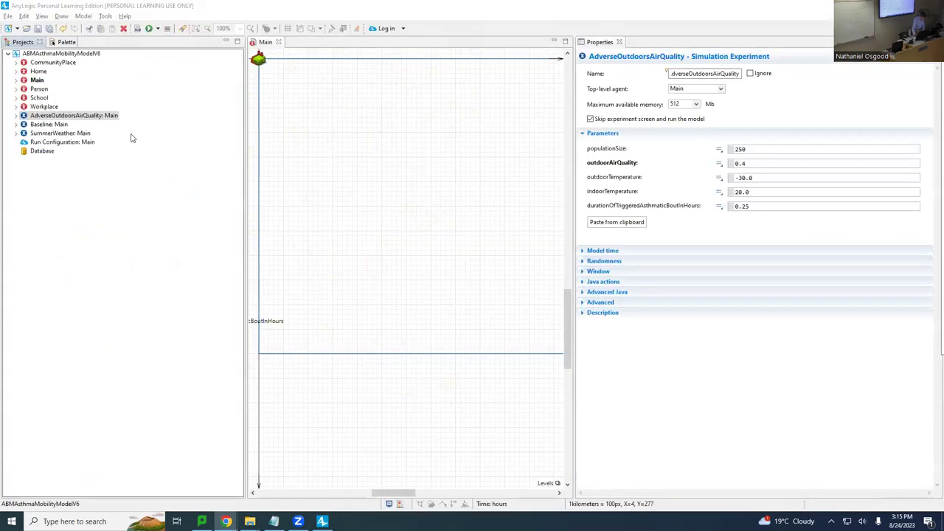
Set the outdoorTemperature parameter of the AdverseOutdoorsAirQuality experiment to 20.0
{"action": "left_click", "coordinate": [751, 164]}
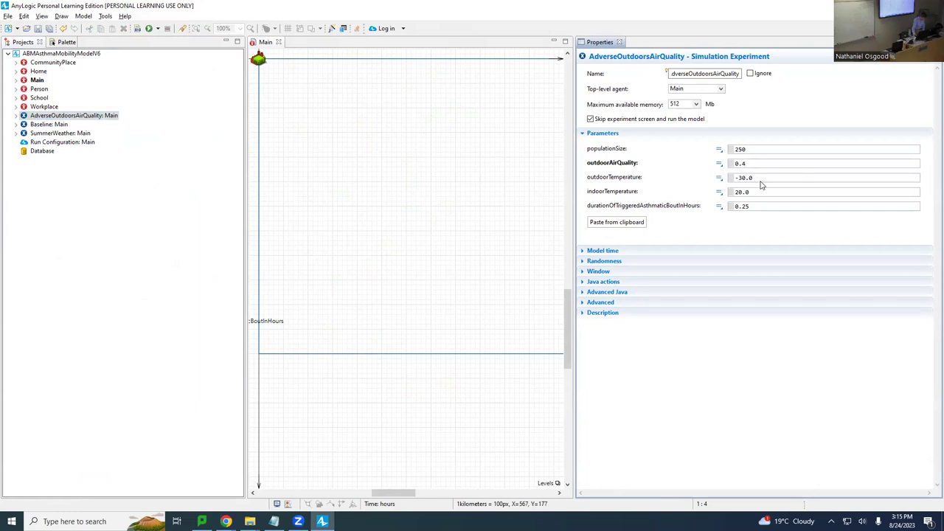
{"action": "left_click_drag", "start_coordinate": [759, 177], "coordinate": [682, 174]}
{"action": "type", "text": "20.0"}
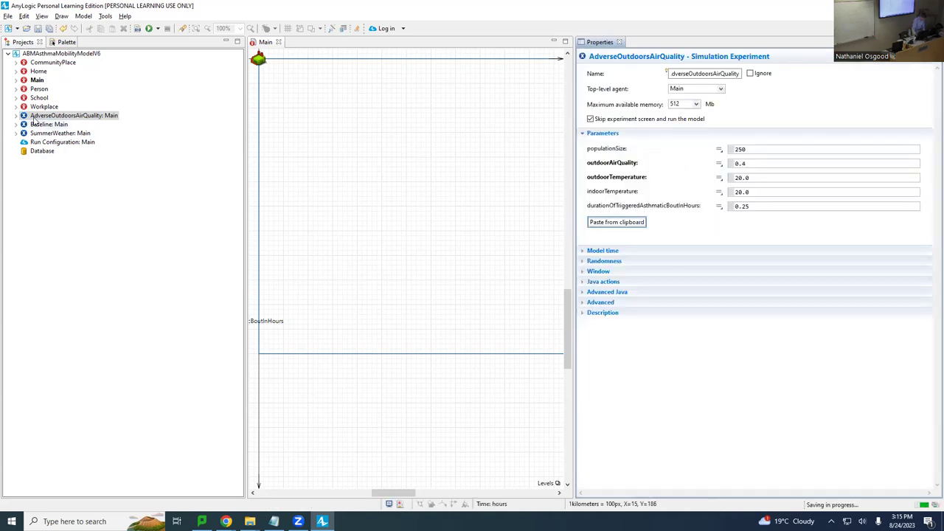
Run the AdverseOutdoorsAirQuality experiment with the updated temperature and speed the run up to x50
{"action": "left_click", "coordinate": [37, 118]}
{"action": "right_click", "coordinate": [40, 120]}
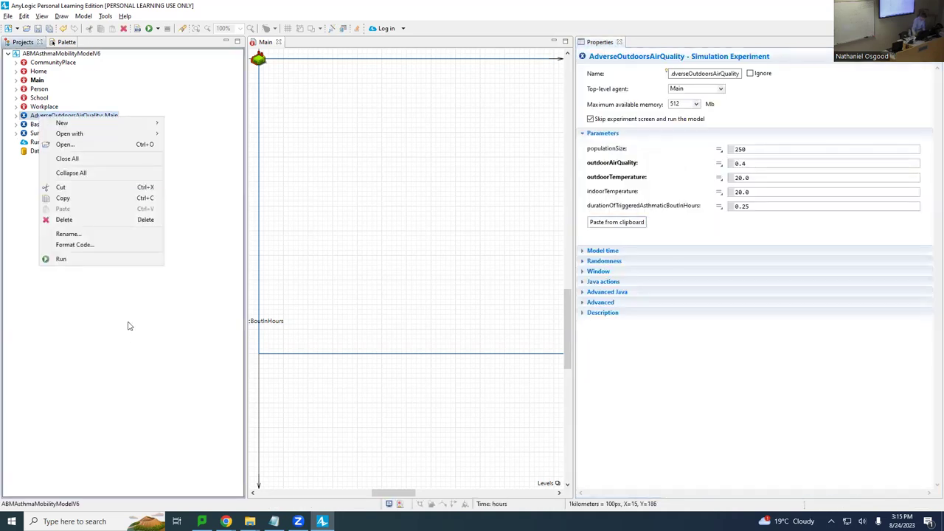
{"action": "left_click", "coordinate": [112, 259]}
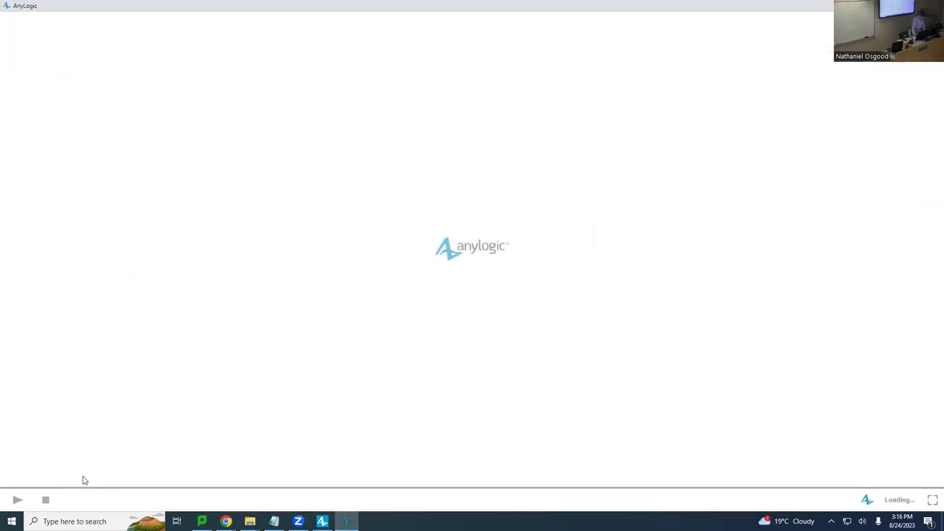
{"action": "left_click", "coordinate": [156, 500]}
{"action": "left_click", "coordinate": [157, 500]}
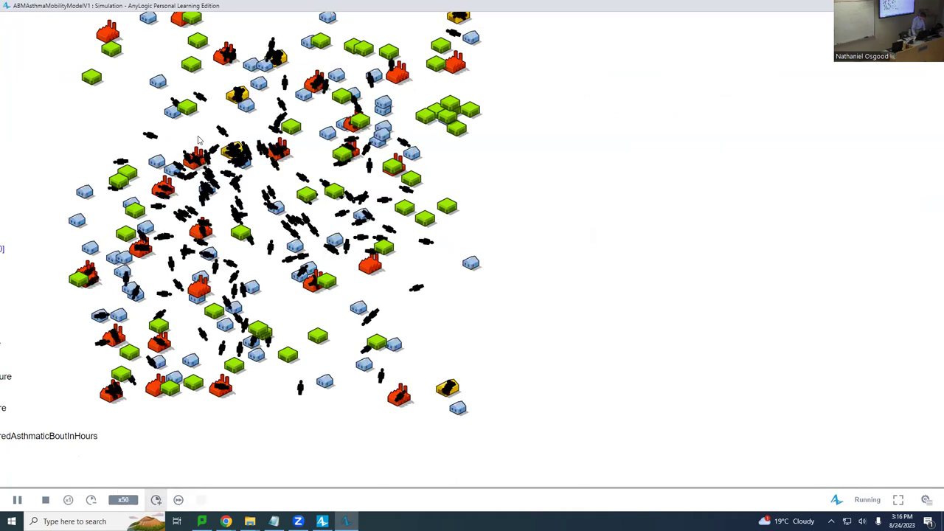
Examine the Count of Asthmatic Bouts across Population chart, pause the run and close the simulation window
{"action": "left_click_drag", "start_coordinate": [222, 110], "coordinate": [317, 480]}
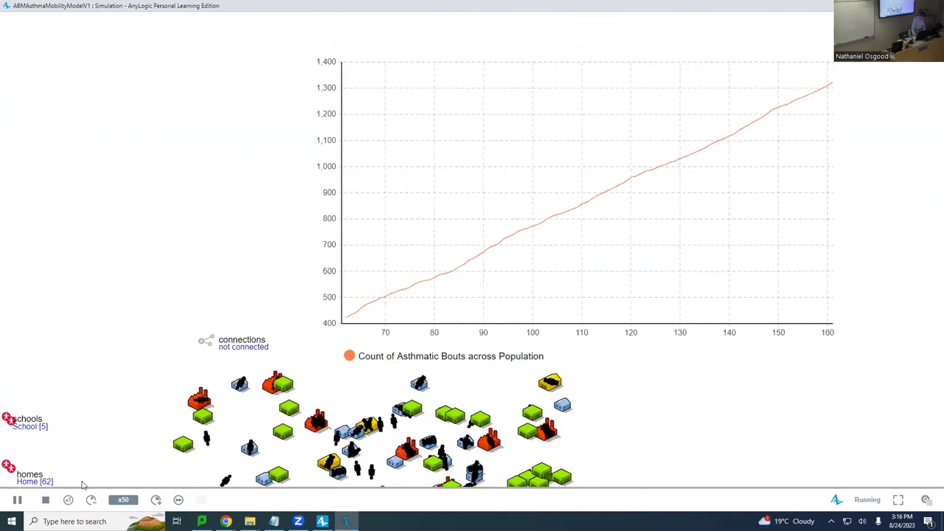
{"action": "left_click", "coordinate": [17, 500]}
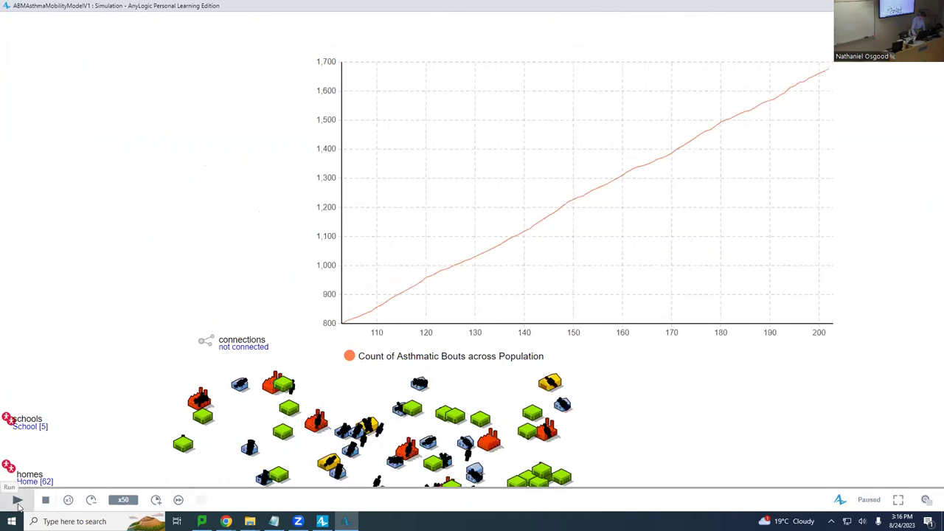
{"action": "left_click", "coordinate": [18, 500]}
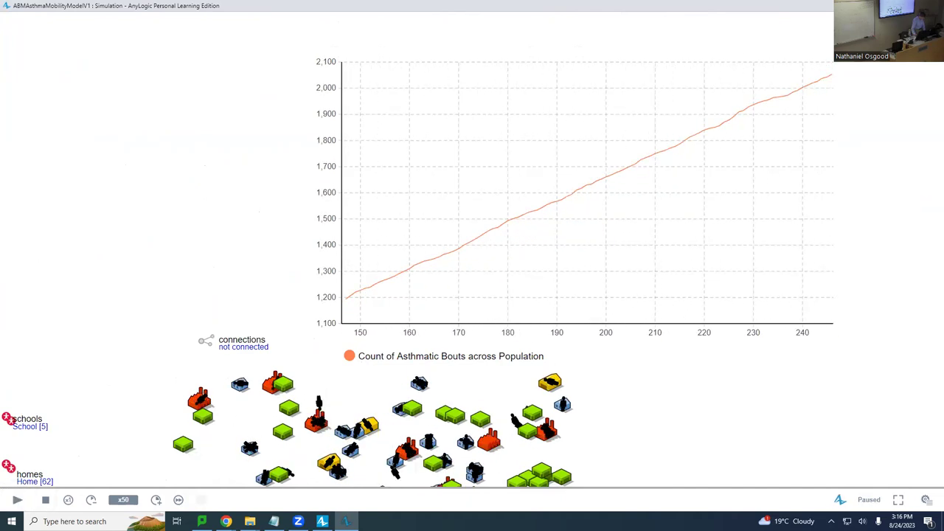
{"action": "key", "text": "alt+F4"}
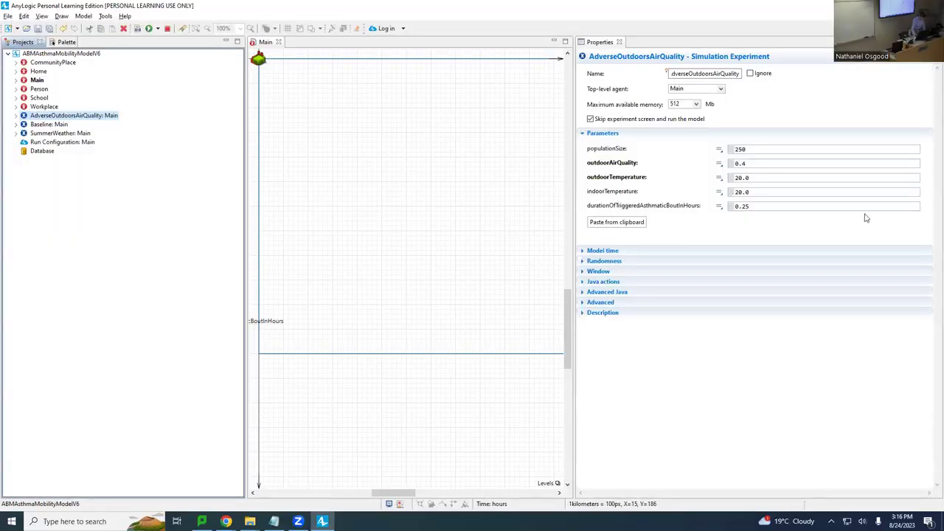
Set outdoorAirQuality to 0.1 in the AdverseOutdoorsAirQuality experiment, save the model and run that experiment
{"action": "left_click", "coordinate": [782, 161]}
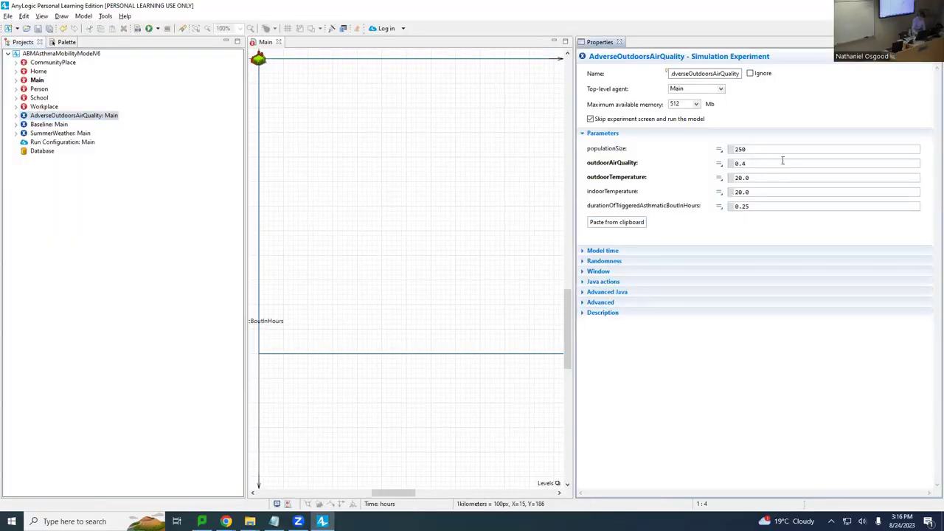
{"action": "key", "text": "ctrl+s"}
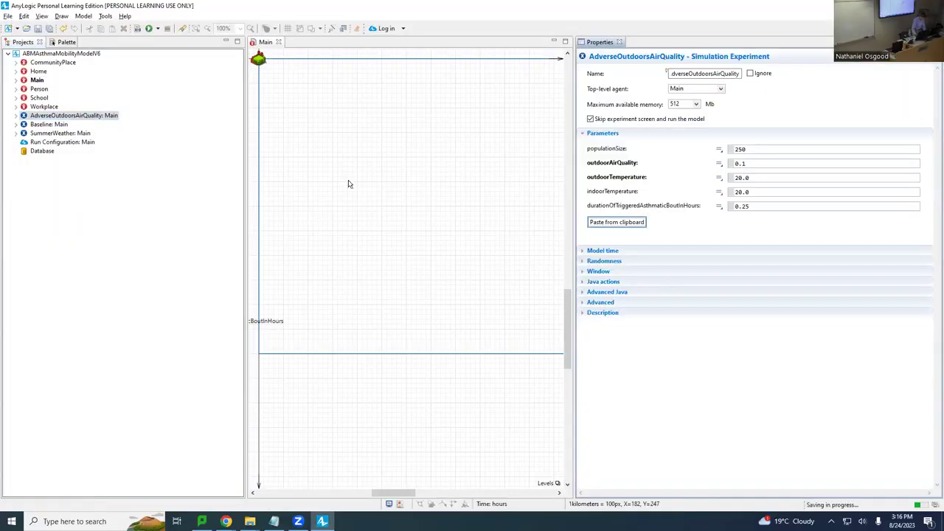
{"action": "right_click", "coordinate": [101, 116]}
{"action": "left_click", "coordinate": [135, 256]}
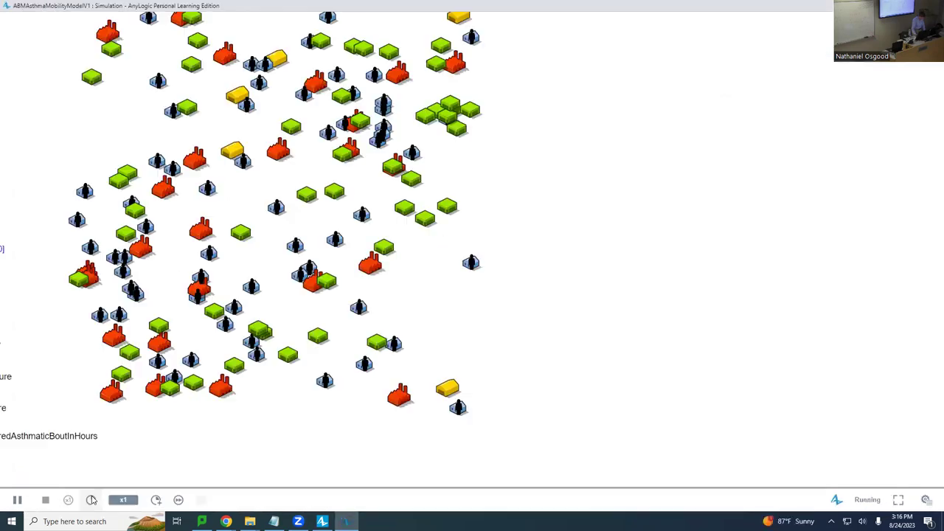
Speed the run up to x25, pause it to examine the asthmatic bouts chart and close the simulation
{"action": "left_click", "coordinate": [155, 500]}
{"action": "left_click", "coordinate": [155, 500]}
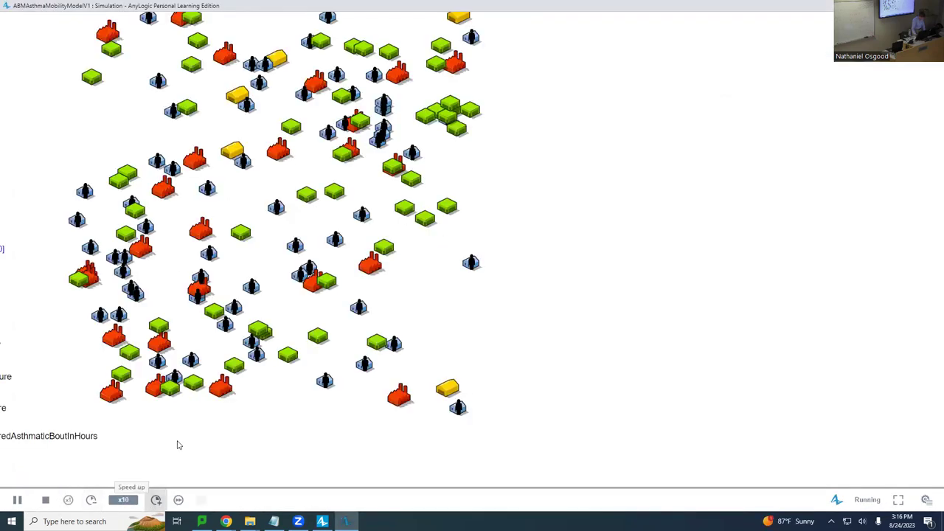
{"action": "scroll", "coordinate": [177, 443], "scroll_direction": "up", "scroll_amount": 5}
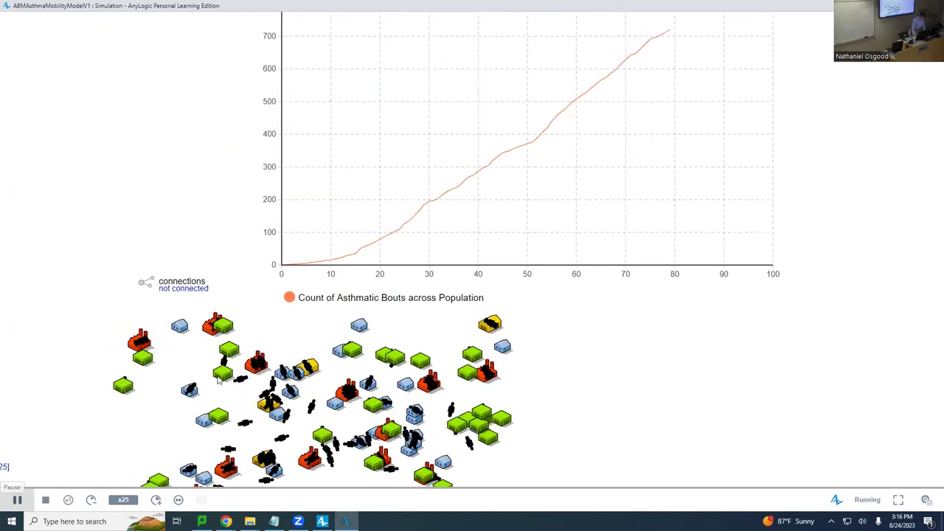
{"action": "left_click", "coordinate": [16, 500]}
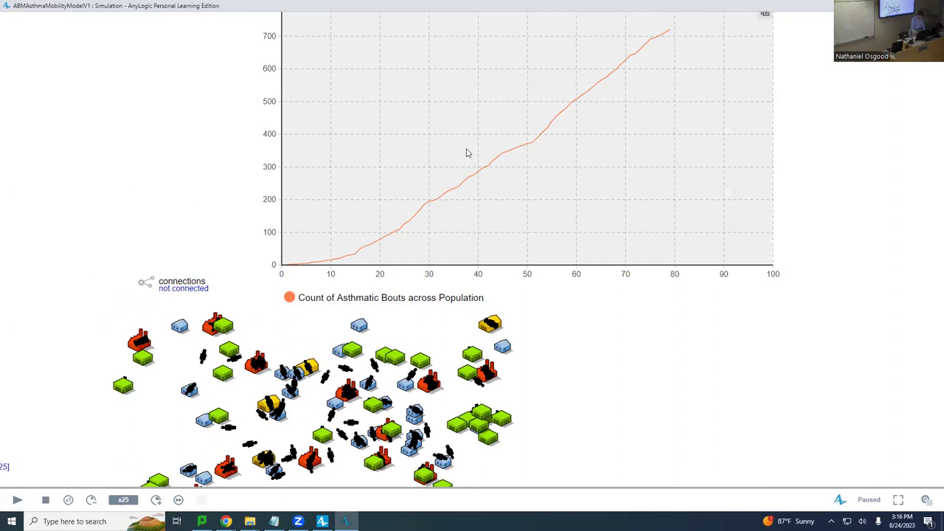
{"action": "key", "text": "alt+F4"}
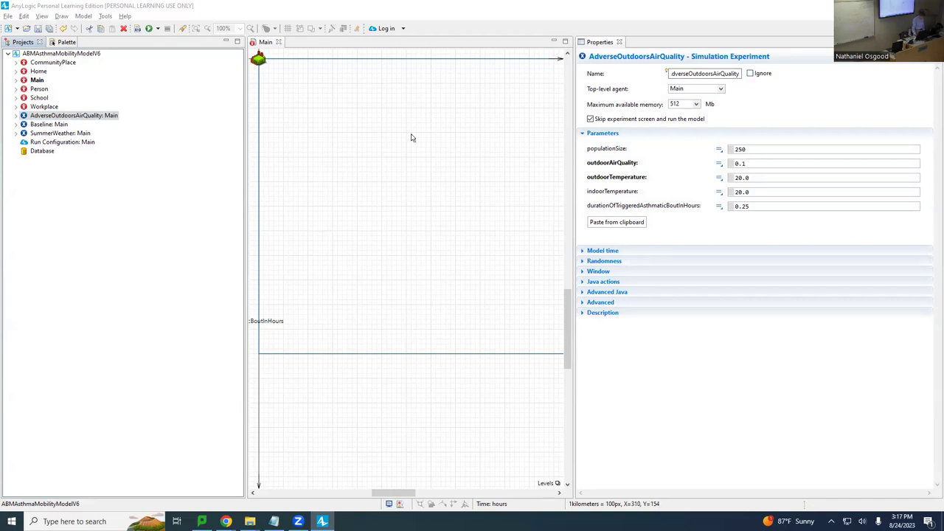
Open the Person agent type and show the properties of the triggeringBout transition in its asthma statechart
{"action": "double_click", "coordinate": [39, 89]}
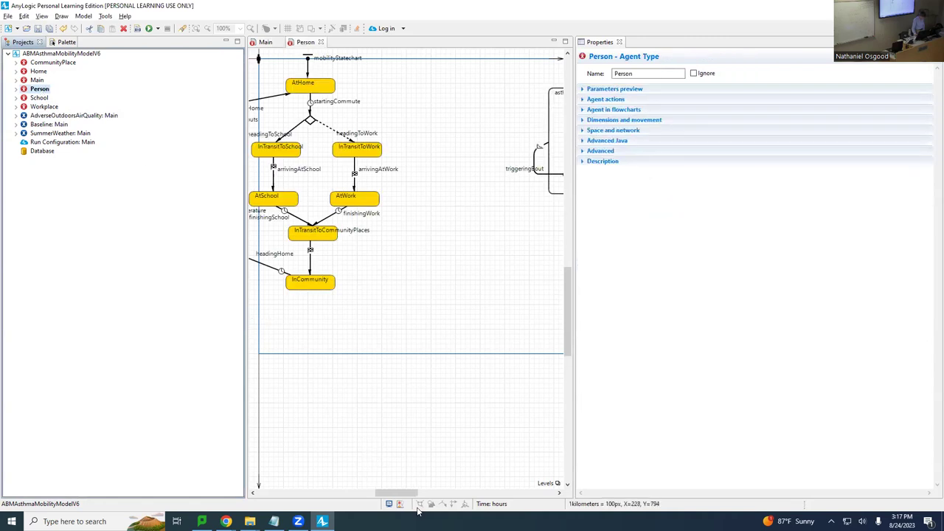
{"action": "left_click_drag", "start_coordinate": [399, 492], "coordinate": [456, 499]}
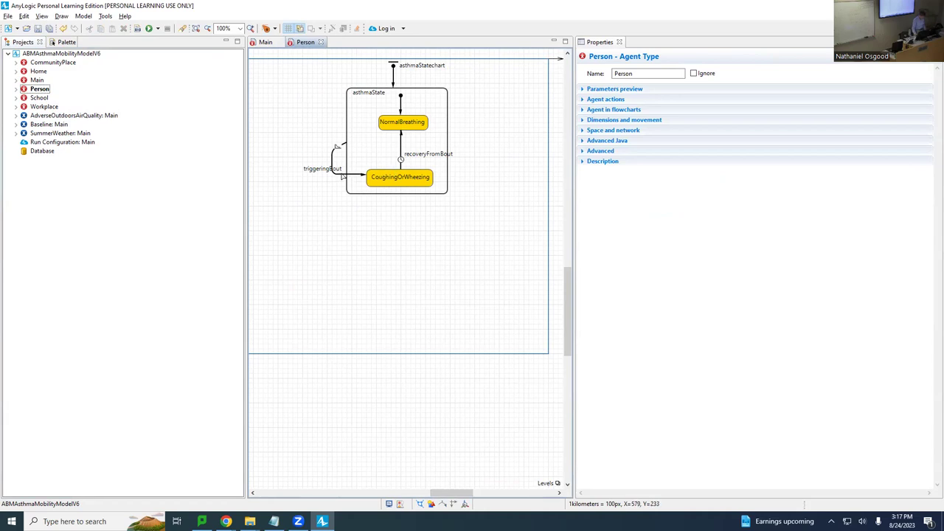
{"action": "left_click", "coordinate": [342, 175]}
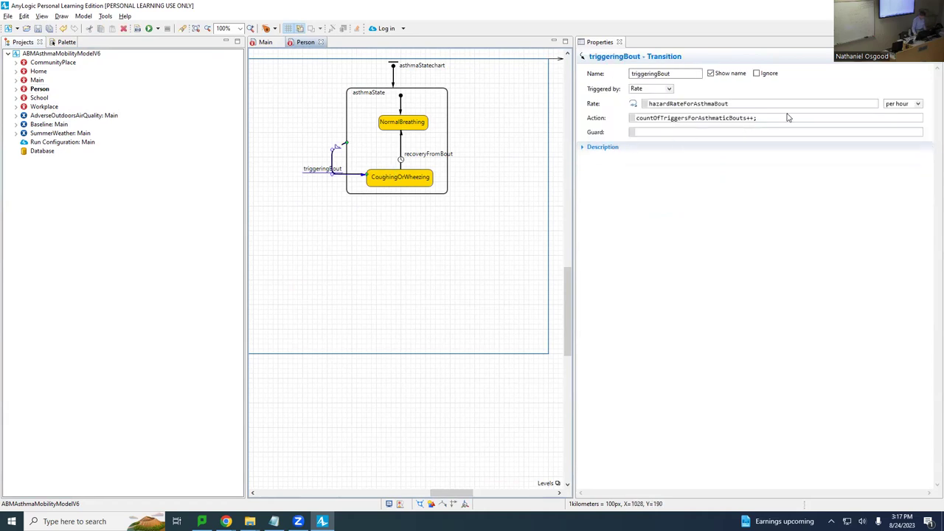
Add a second line to the transition's action: traceln(this + " experienced a trigger for an asthmatic bout ")
{"action": "left_click", "coordinate": [785, 120]}
{"action": "key", "text": "Return"}
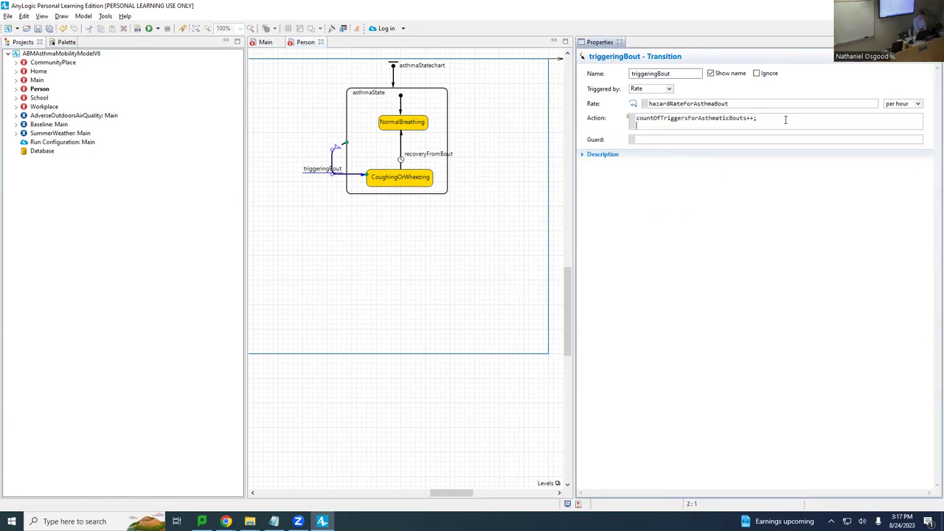
{"action": "type", "text": "trace("}
{"action": "type", "text": "n(this + \" experienced an asm"}
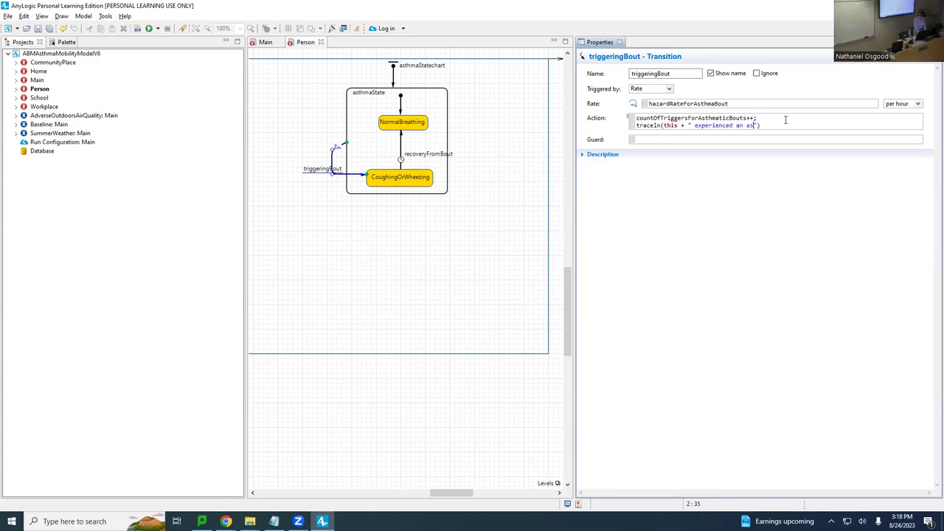
{"action": "key", "text": "BackSpace"}
{"action": "type", "text": "thmatic bout"}
{"action": "key", "text": "ctrl+shift+Left"}
{"action": "type", "text": "a trigger for a"}
{"action": "key", "text": "BackSpace"}
{"action": "type", "text": "n asthmatic bout "}
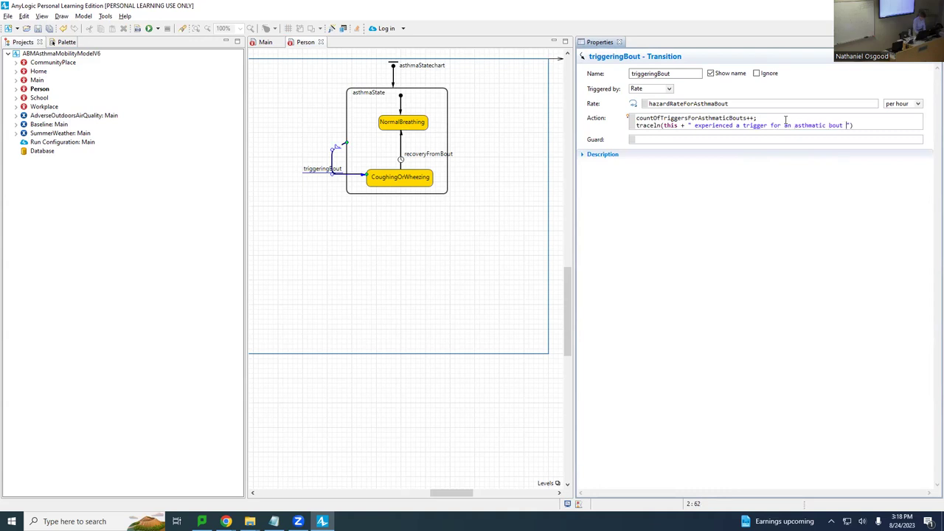
Extend the trace message with "when I was in state " + mobilityStatechart.getActiveSimpleState().name() and end the statement with a semicolon
{"action": "type", "text": "when I was in state \" )"}
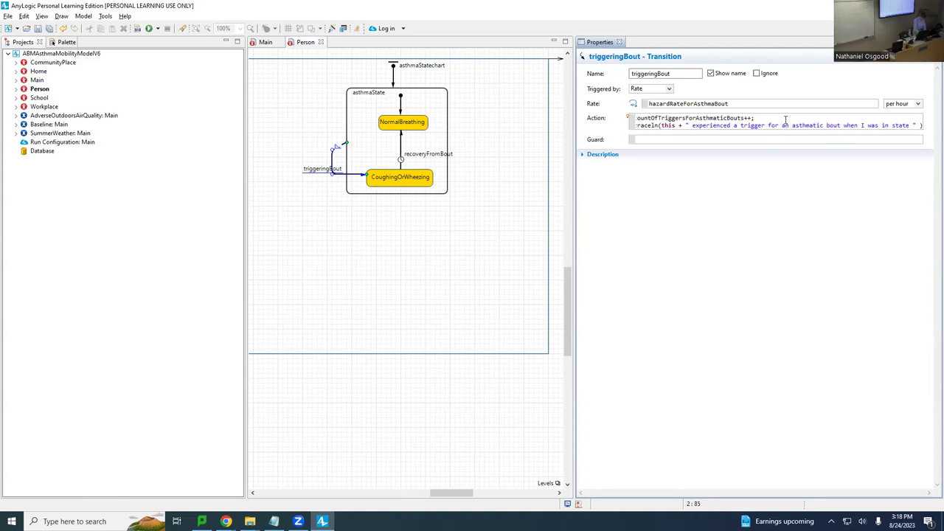
{"action": "type", "text": "+"}
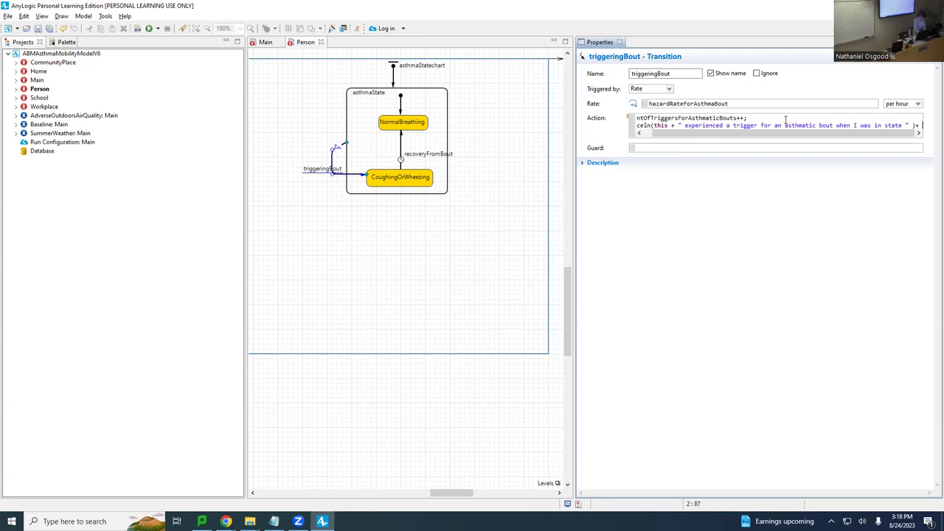
{"action": "type", "text": "mobilityStatechart.getActiveSimpleState().name()"}
{"action": "type", "text": ";"}
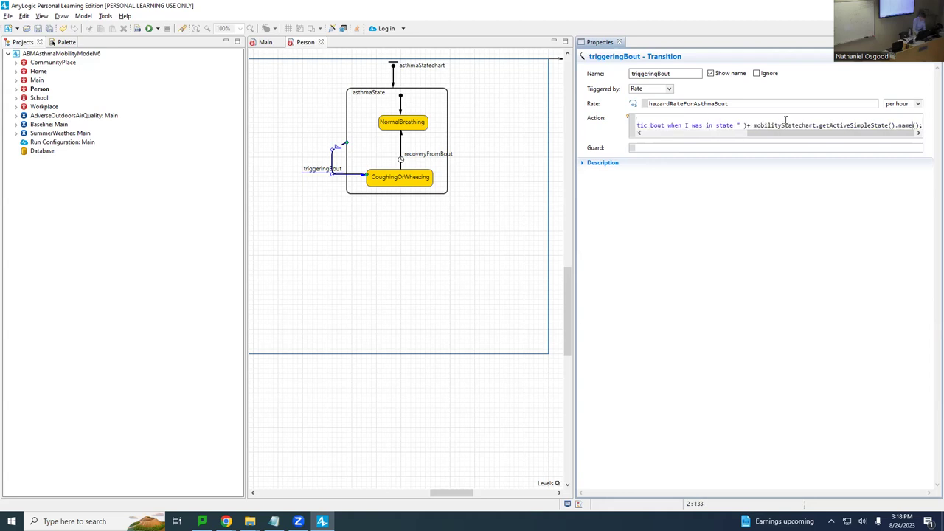
Move the traceln call's closing parenthesis to after name(), just before the semicolon, and build the model
{"action": "key", "text": "Left"}
{"action": "key", "text": "Left"}
{"action": "key", "text": "Left"}
{"action": "key", "text": "Left"}
{"action": "key", "text": "Left"}
{"action": "key", "text": "Left"}
{"action": "key", "text": "Left"}
{"action": "key", "text": "Left"}
{"action": "key", "text": "Left"}
{"action": "key", "text": "Left"}
{"action": "key", "text": "Left"}
{"action": "key", "text": "Left"}
{"action": "key", "text": "Left"}
{"action": "key", "text": "Left"}
{"action": "key", "text": "Left"}
{"action": "key", "text": "Left"}
{"action": "key", "text": "Left"}
{"action": "key", "text": "Left"}
{"action": "key", "text": "Left"}
{"action": "key", "text": "Left"}
{"action": "key", "text": "Left"}
{"action": "key", "text": "Left"}
{"action": "key", "text": "shift+End"}
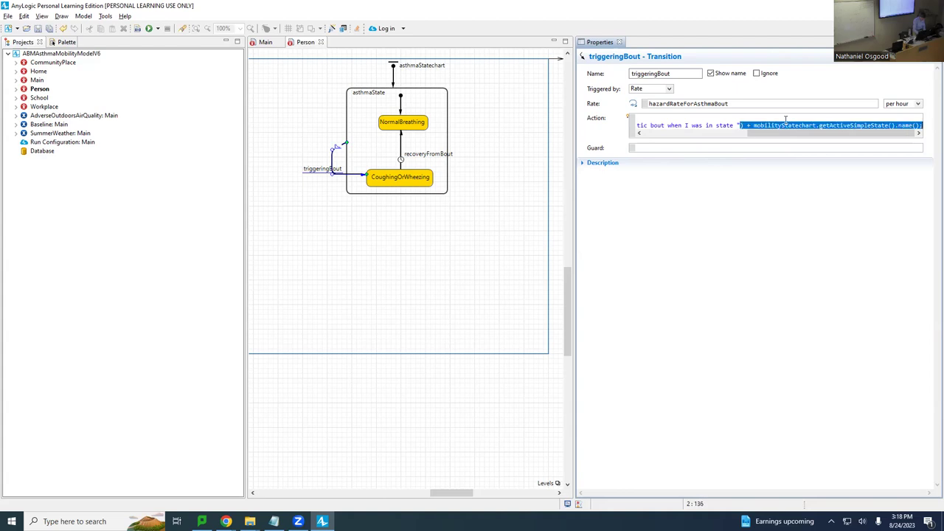
{"action": "key", "text": "Left"}
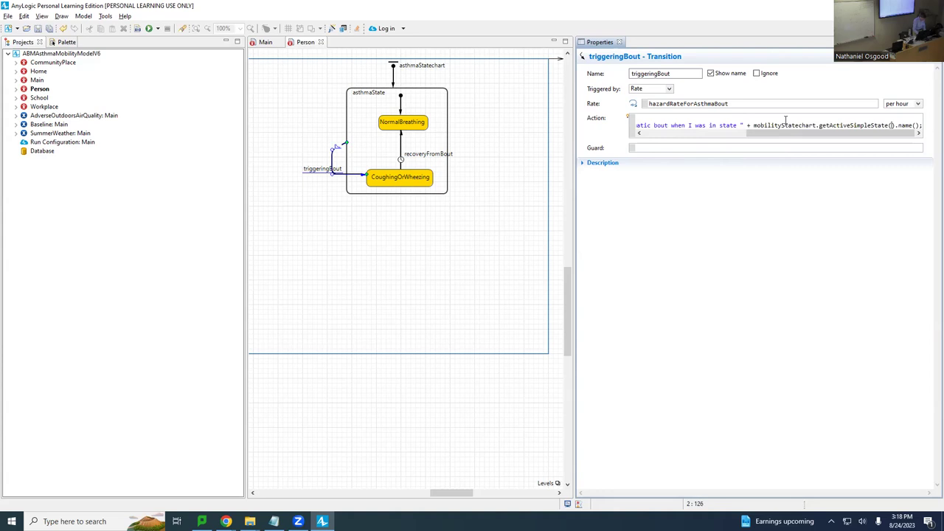
{"action": "key", "text": "ctrl+a"}
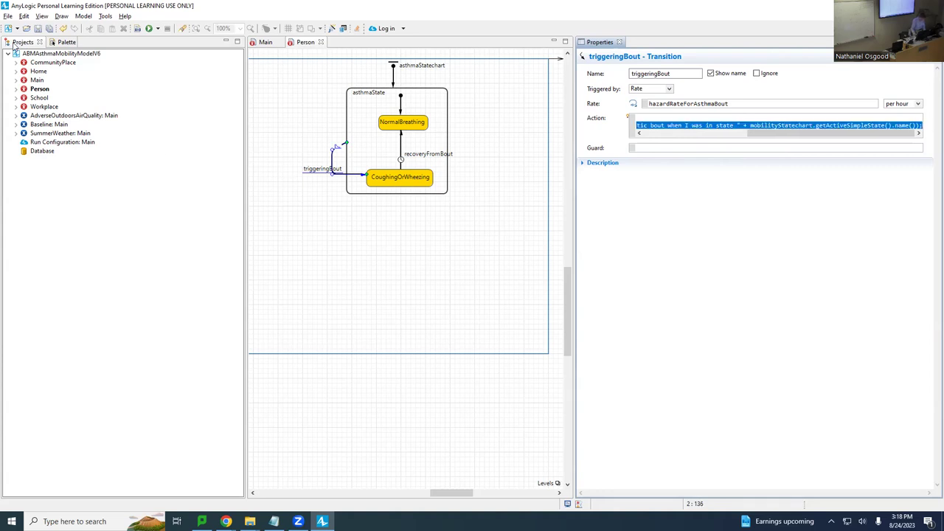
{"action": "left_click", "coordinate": [137, 29]}
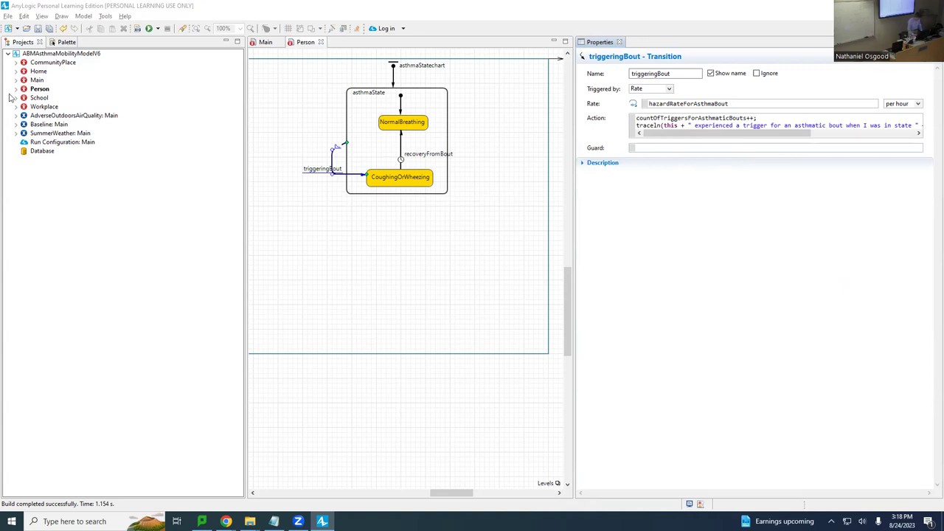
Review the full traceln statement in enlarged triggeringBout properties, highlighting its parts, and restore the normal layout
{"action": "double_click", "coordinate": [596, 42]}
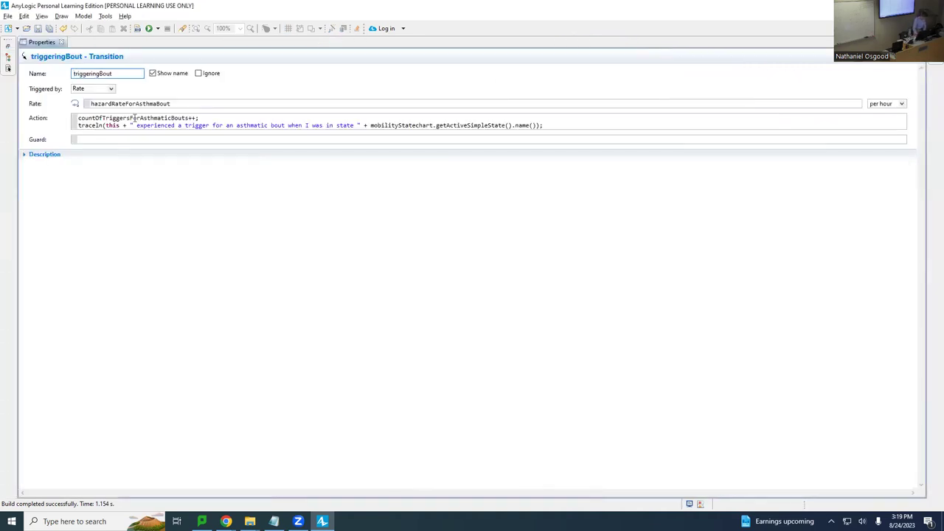
{"action": "left_click", "coordinate": [78, 125]}
{"action": "left_click_drag", "start_coordinate": [131, 125], "coordinate": [537, 125]}
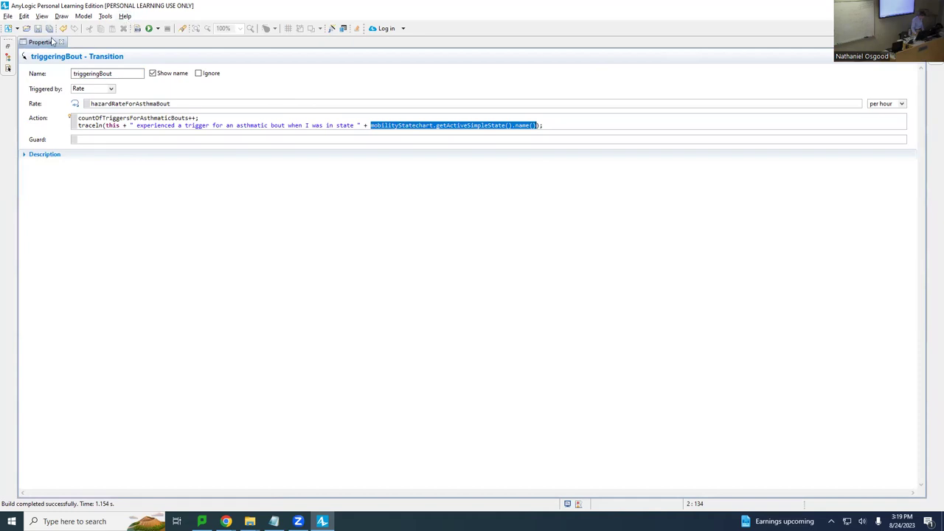
{"action": "double_click", "coordinate": [51, 42]}
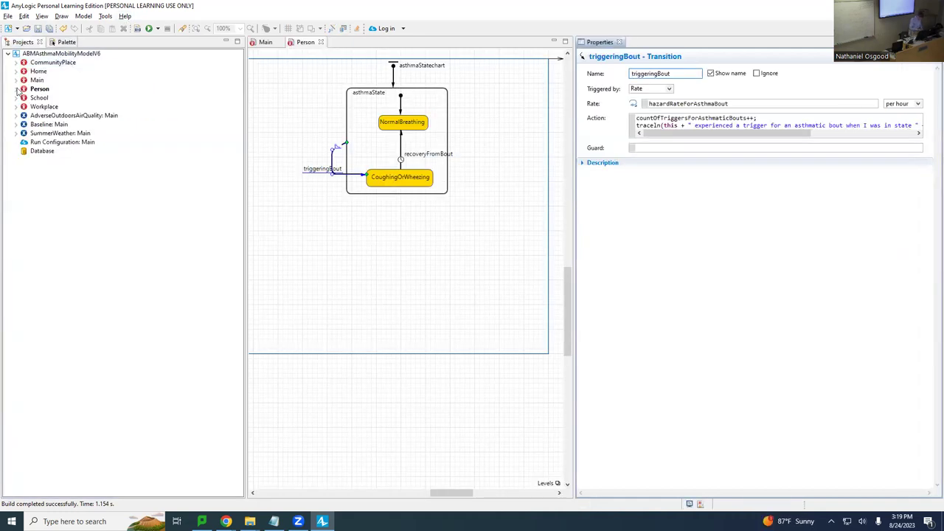
Save and rebuild the model, and run the Baseline experiment
{"action": "key", "text": "ctrl+s"}
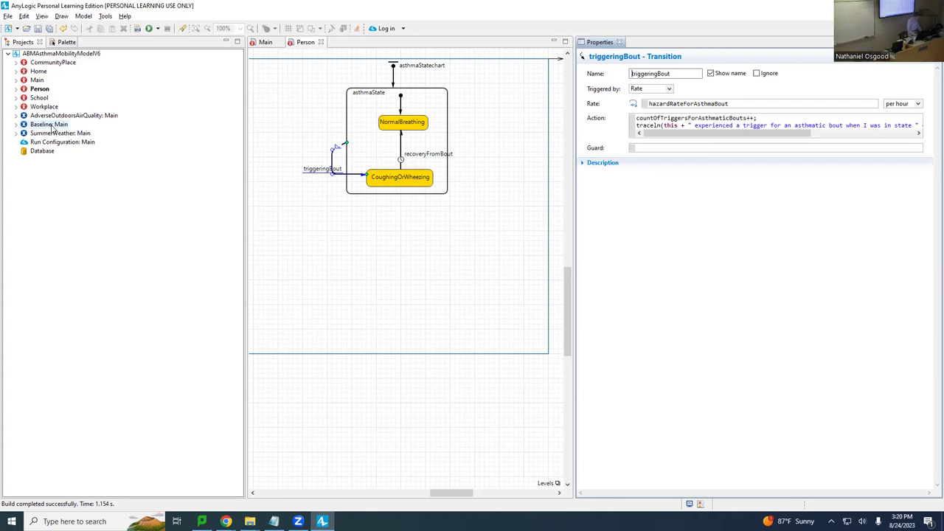
{"action": "left_click", "coordinate": [138, 29]}
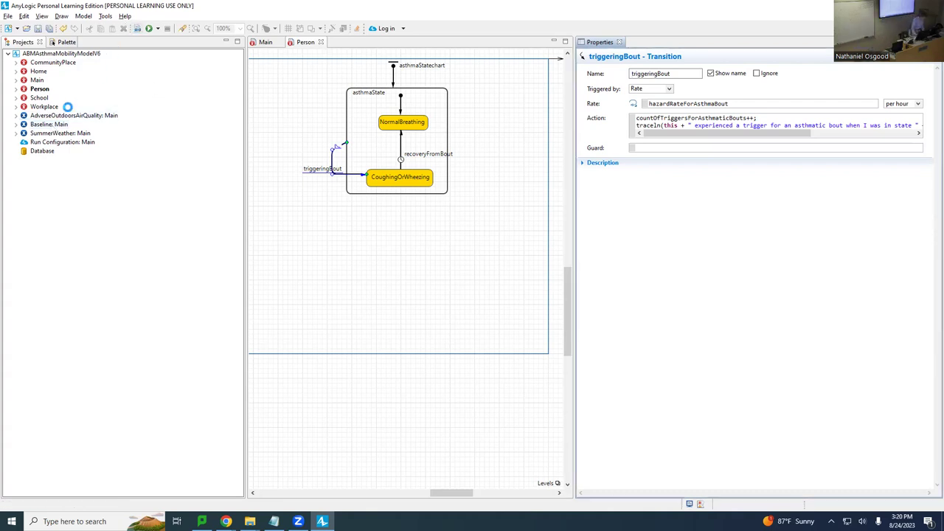
{"action": "right_click", "coordinate": [48, 125]}
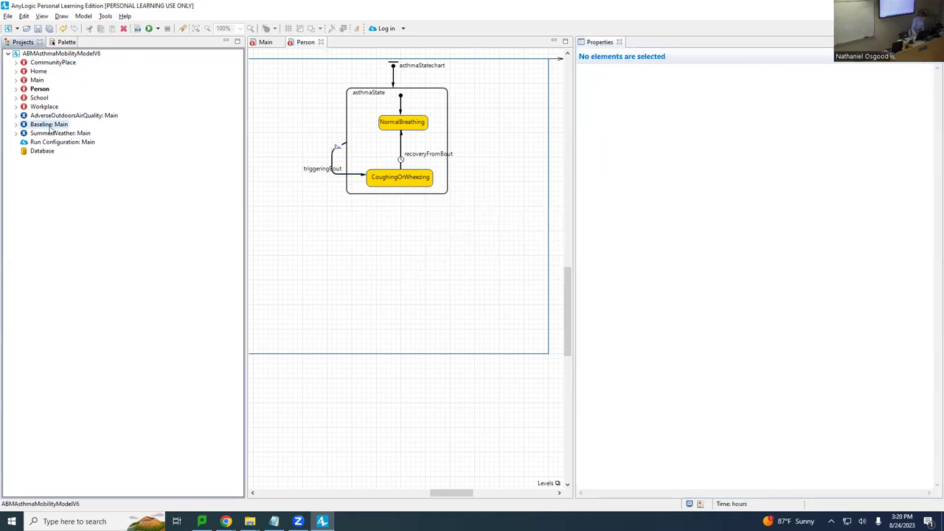
{"action": "left_click", "coordinate": [100, 267]}
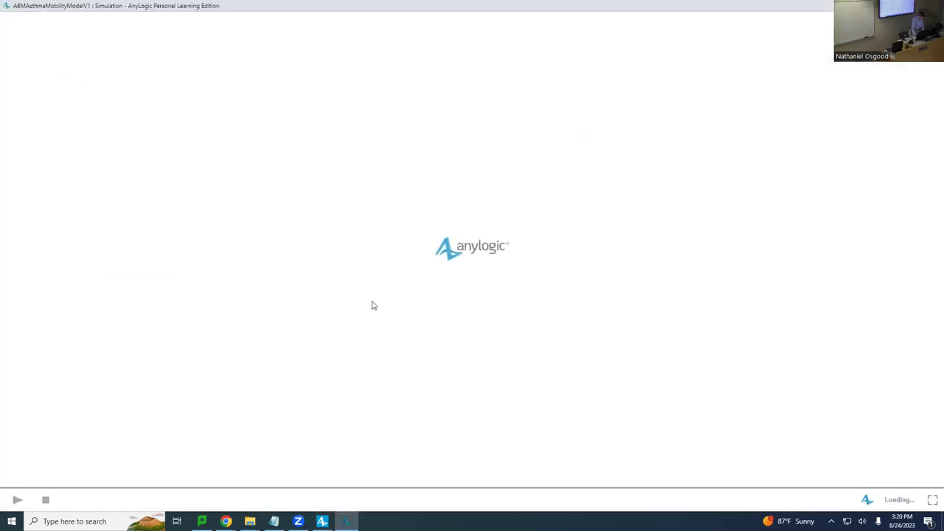
Speed the Baseline run up to x25
{"action": "left_click", "coordinate": [154, 501]}
{"action": "left_click", "coordinate": [155, 501]}
{"action": "left_click", "coordinate": [155, 501]}
{"action": "left_click", "coordinate": [155, 501]}
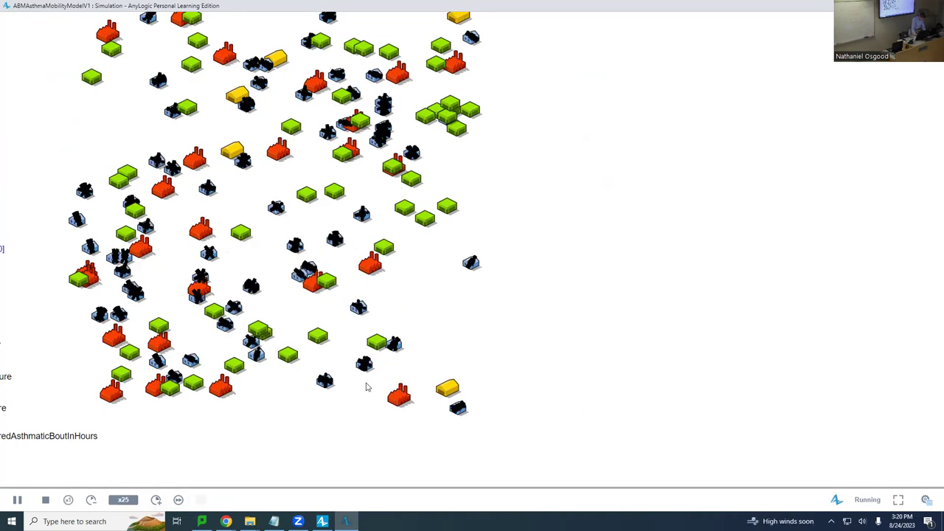
Check the console for the asthmatic bout trace messages, pausing the Baseline run to read them
{"action": "key", "text": "alt+Tab"}
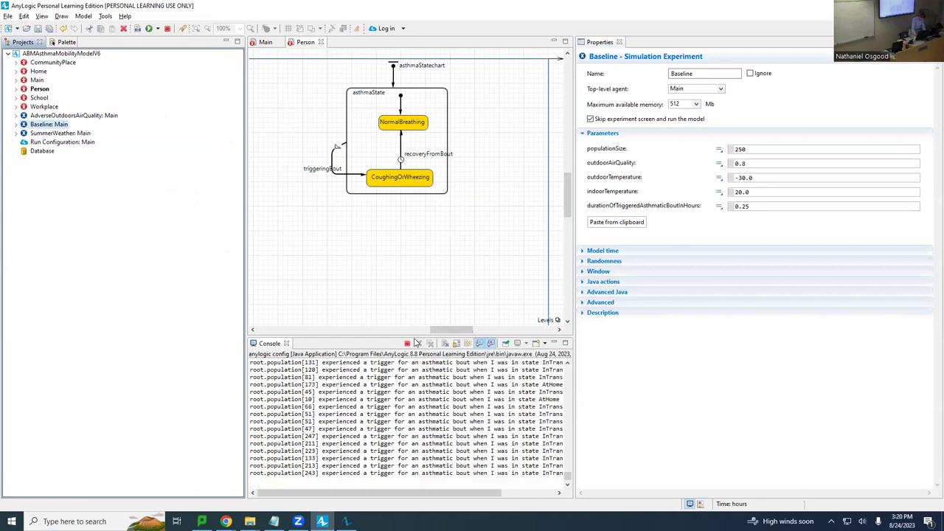
{"action": "key", "text": "alt+Tab"}
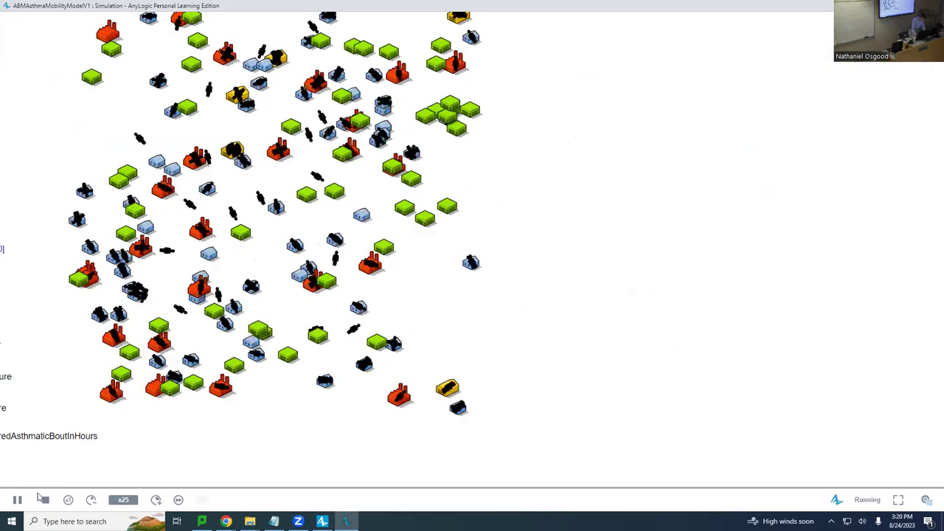
{"action": "left_click", "coordinate": [16, 500]}
{"action": "key", "text": "alt+Tab"}
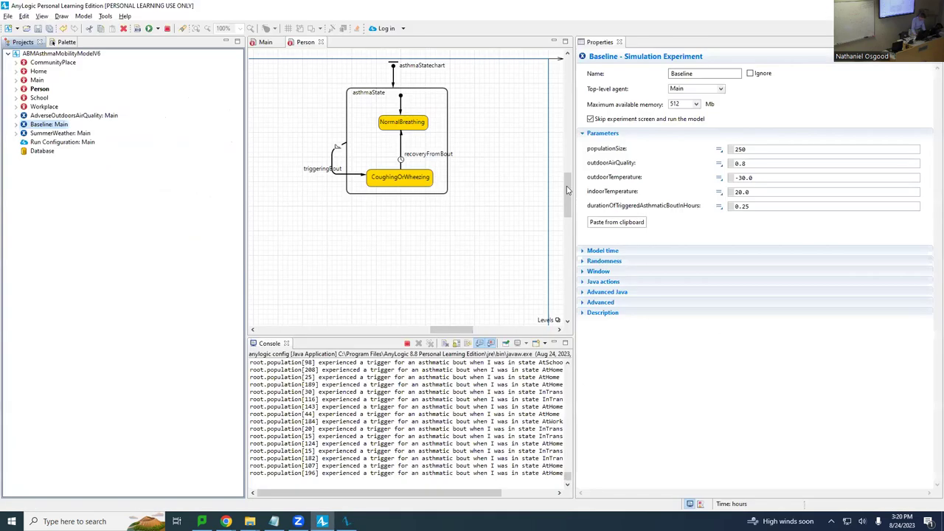
Enlarge the console and examine the mobility states in the asthmatic bout trace messages, highlighting transit, home, work and school entries
{"action": "left_click", "coordinate": [334, 175]}
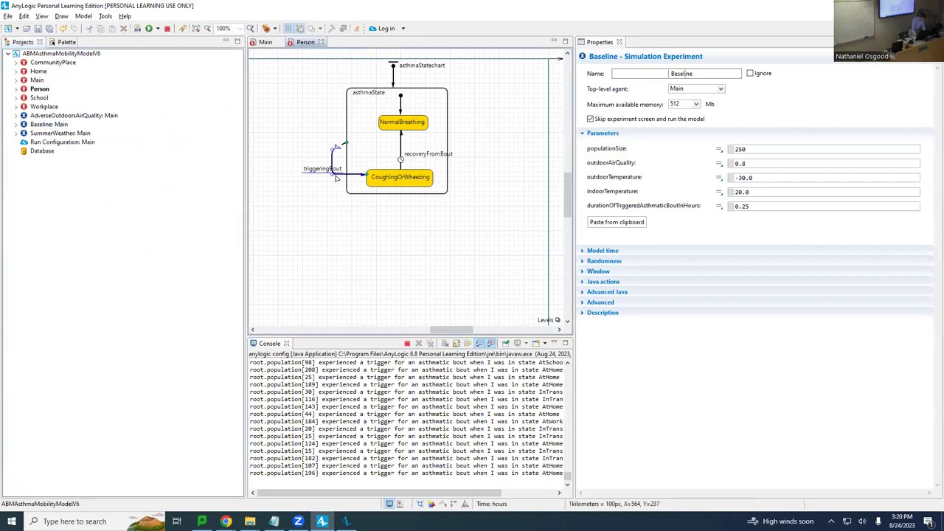
{"action": "left_click", "coordinate": [376, 405]}
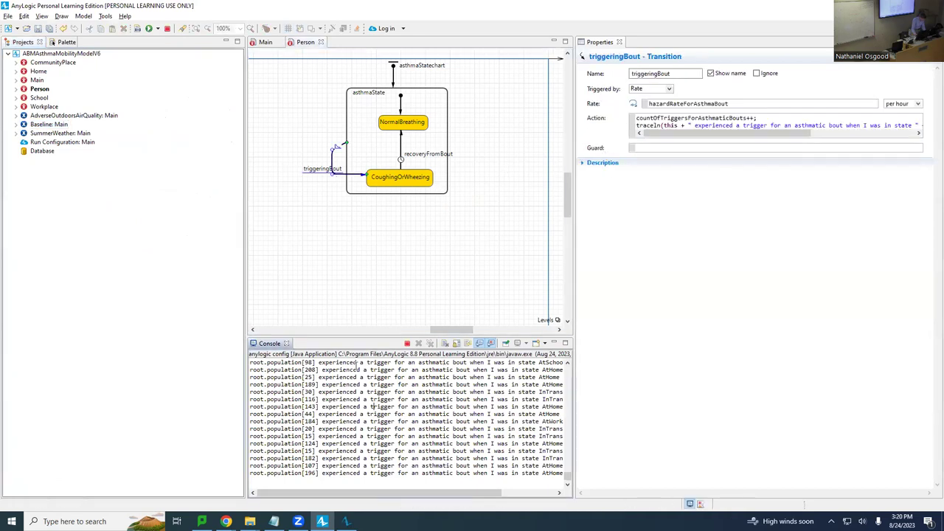
{"action": "double_click", "coordinate": [270, 342]}
{"action": "scroll", "coordinate": [221, 103], "scroll_direction": "up", "scroll_amount": 11}
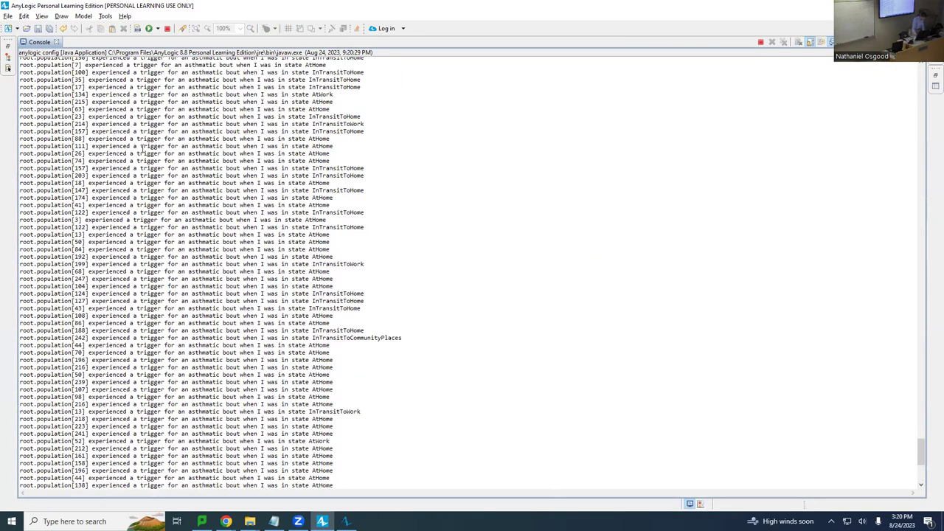
{"action": "left_click_drag", "start_coordinate": [290, 118], "coordinate": [363, 131]}
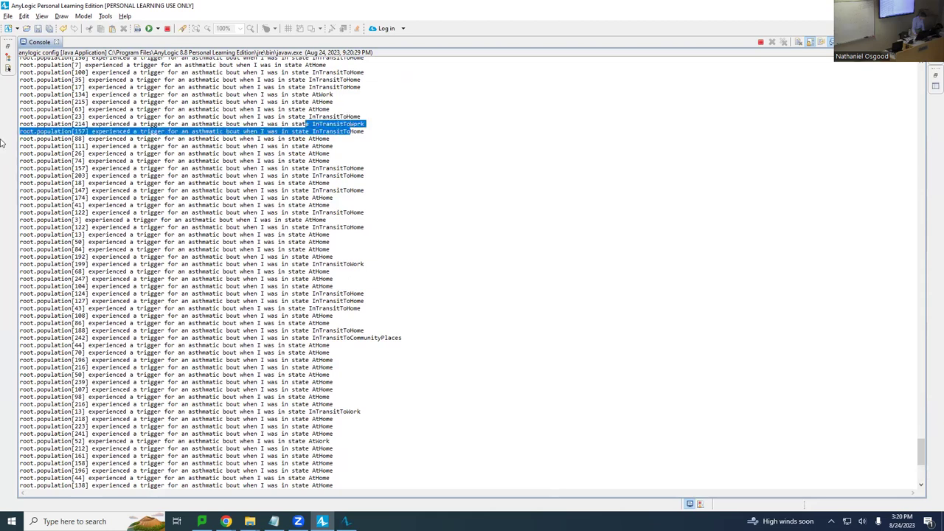
{"action": "left_click", "coordinate": [95, 120]}
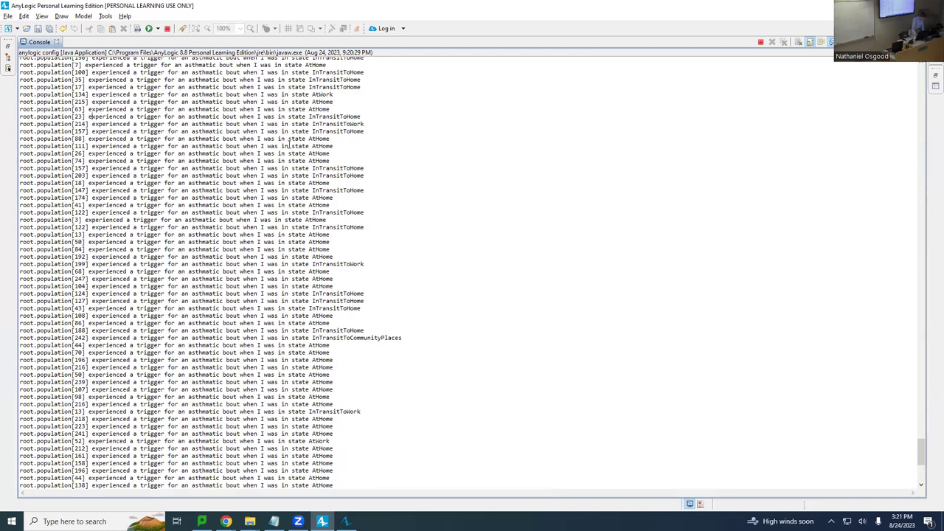
{"action": "left_click_drag", "start_coordinate": [288, 139], "coordinate": [289, 162]}
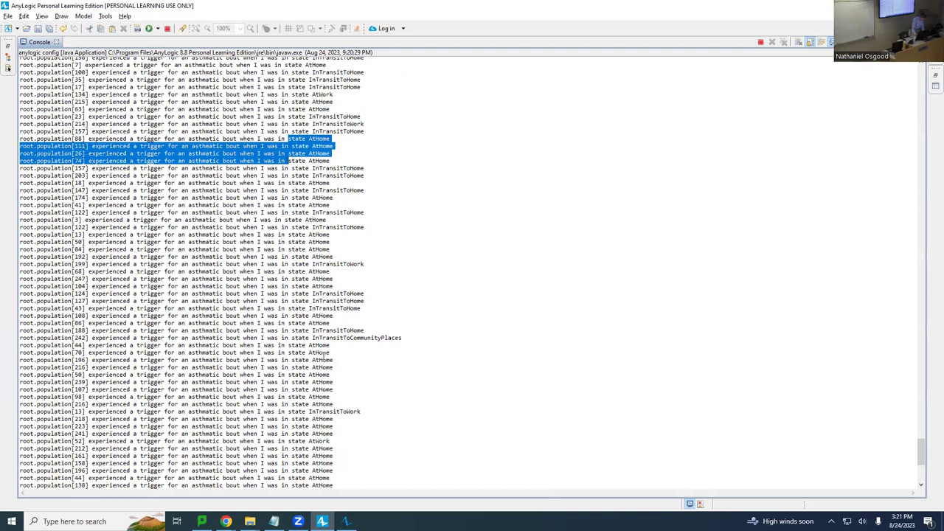
{"action": "left_click_drag", "start_coordinate": [359, 411], "coordinate": [313, 411]}
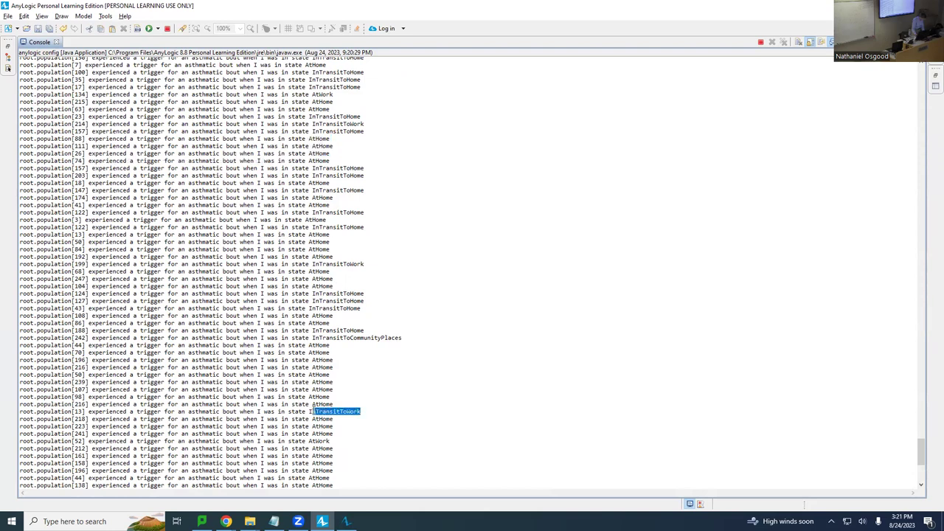
{"action": "left_click_drag", "start_coordinate": [345, 443], "coordinate": [281, 441]}
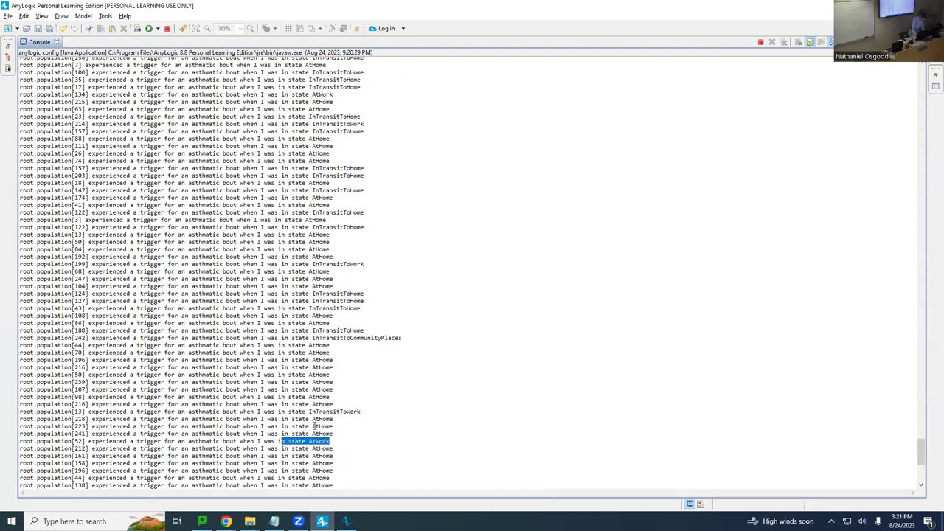
{"action": "scroll", "coordinate": [314, 427], "scroll_direction": "down", "scroll_amount": 6}
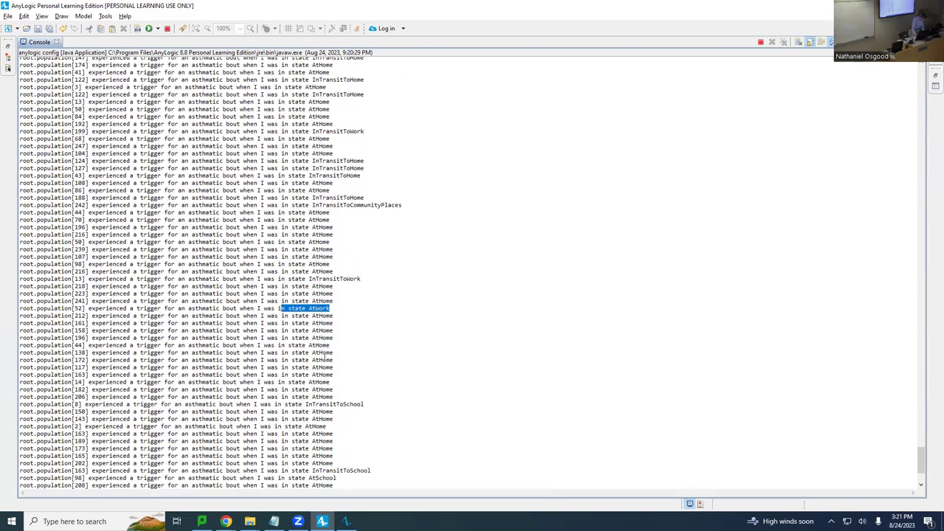
{"action": "scroll", "coordinate": [325, 356], "scroll_direction": "down", "scroll_amount": 5}
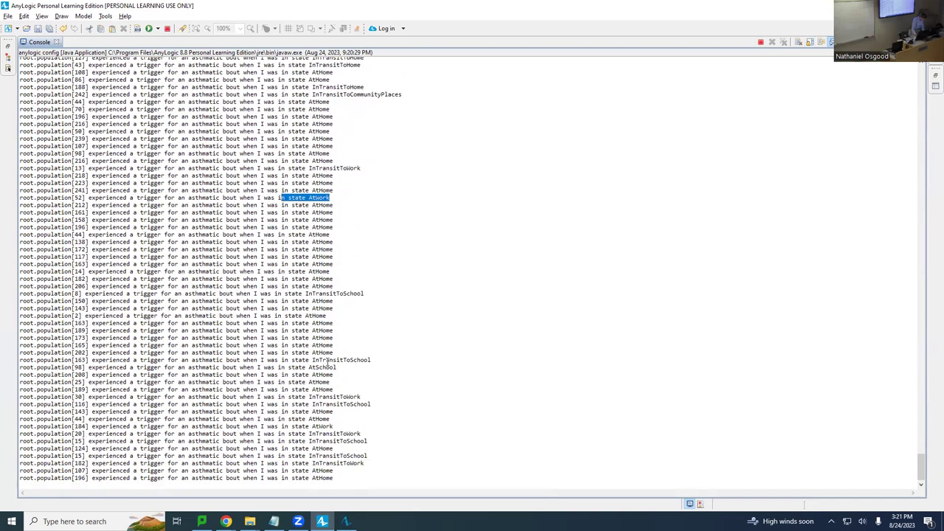
{"action": "left_click_drag", "start_coordinate": [370, 406], "coordinate": [307, 398]}
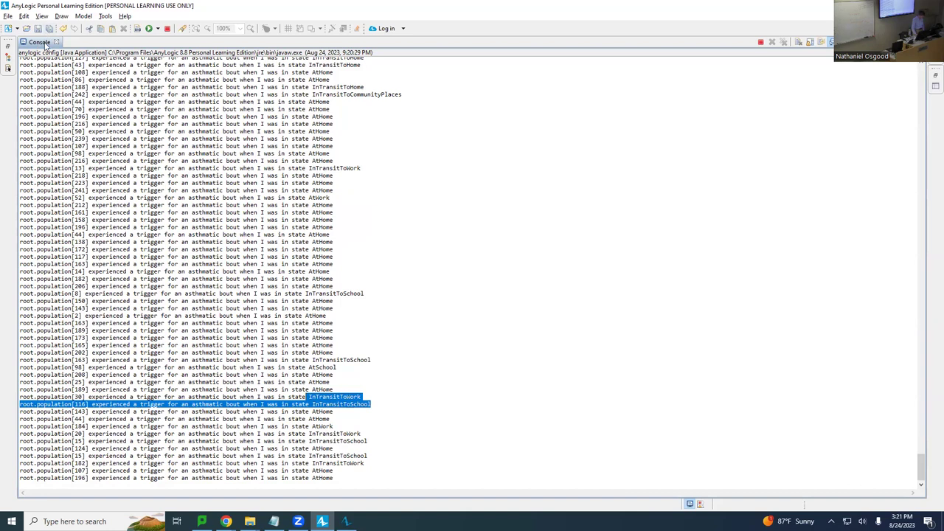
Restore the console to its normal size and terminate the Baseline run
{"action": "double_click", "coordinate": [44, 44]}
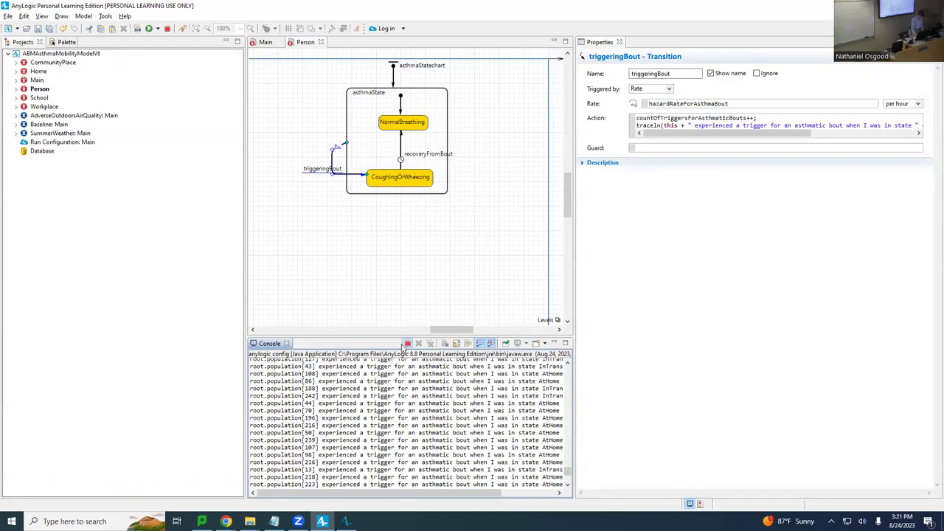
{"action": "left_click", "coordinate": [406, 343]}
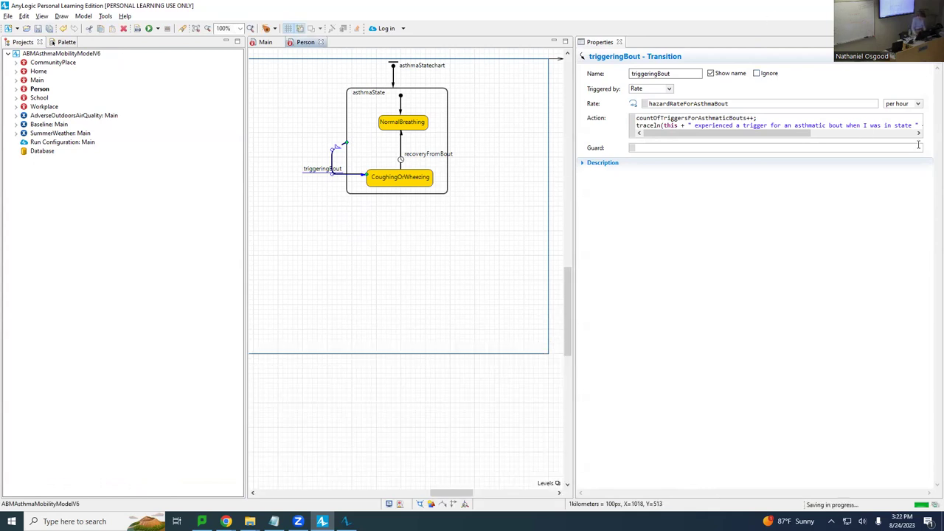
Switch to the Google Drive window showing the Models Built in Class folder
{"action": "key", "text": "alt+Tab"}
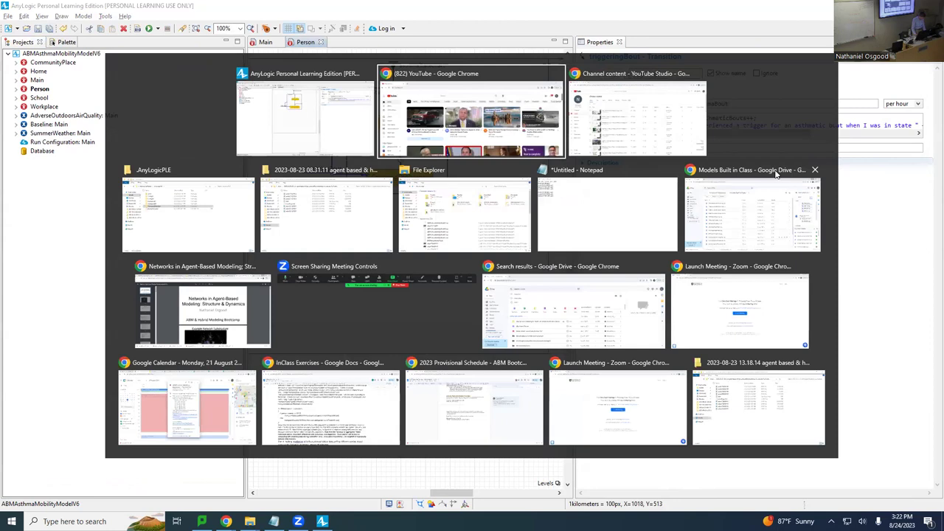
{"action": "key", "text": "alt+Tab"}
{"action": "key", "text": "alt+Tab"}
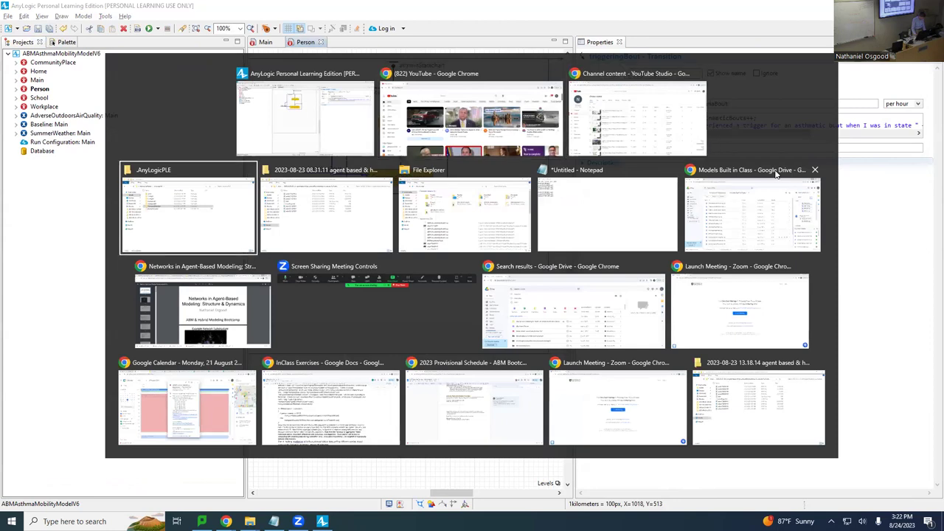
{"action": "key", "text": "alt+Tab"}
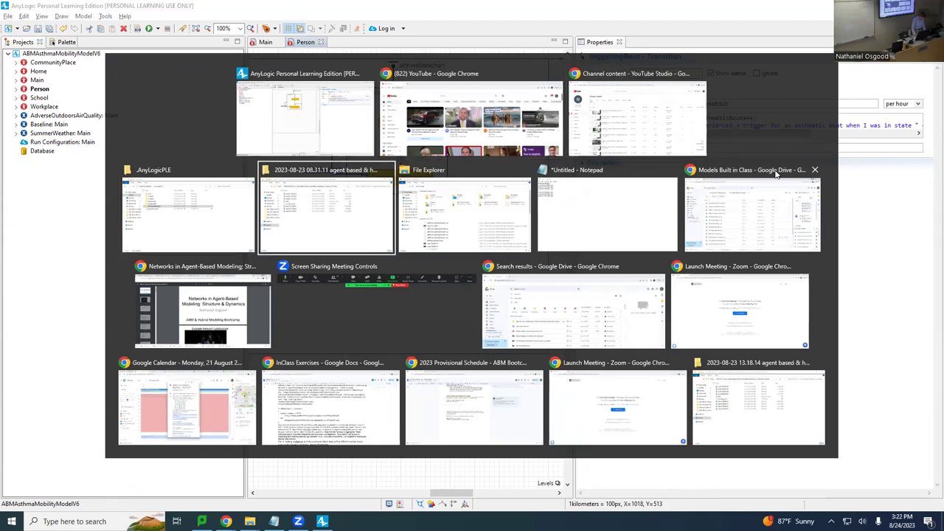
{"action": "left_click", "coordinate": [776, 174]}
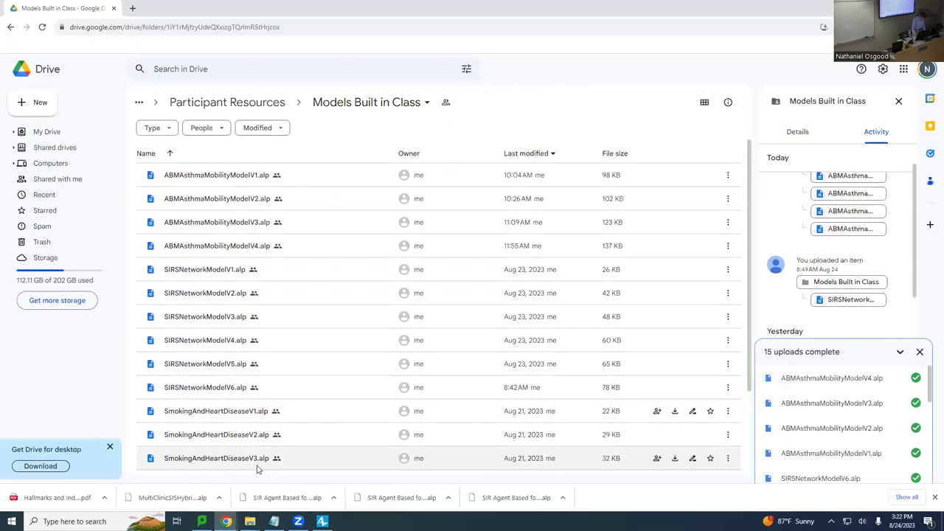
{"action": "right_click", "coordinate": [285, 473]}
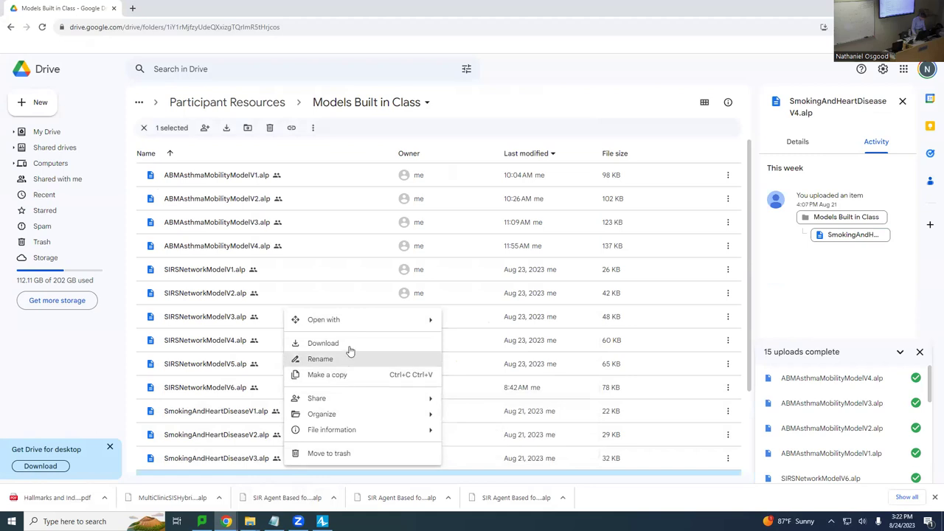
{"action": "mouse_move", "coordinate": [345, 414]}
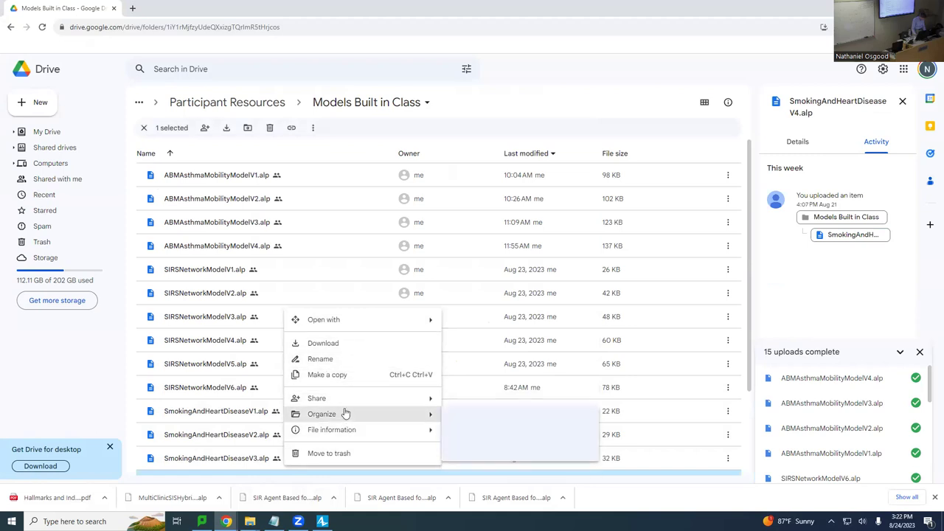
{"action": "left_click", "coordinate": [313, 343]}
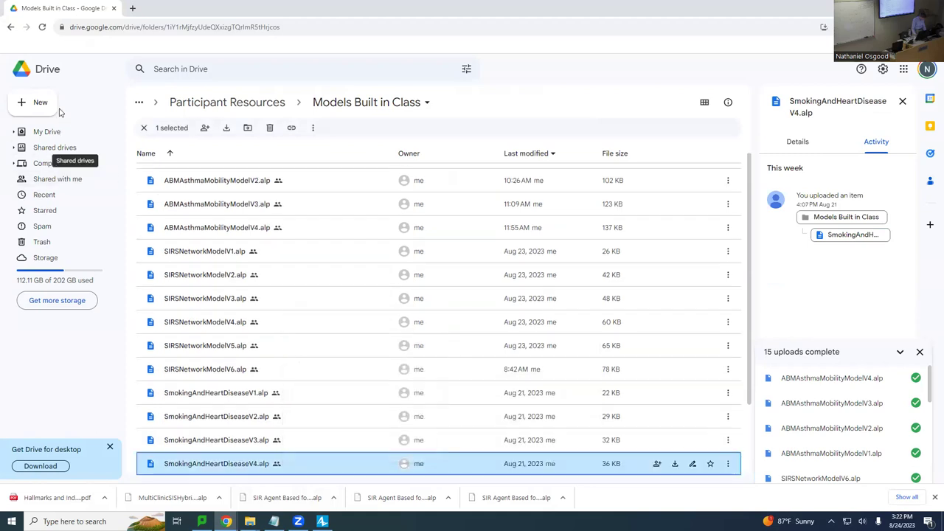
Upload the ABMAsthmaMobilityModelV6 model file from its folder under Models to the Models Built in Class folder
{"action": "left_click", "coordinate": [20, 108]}
{"action": "left_click", "coordinate": [47, 122]}
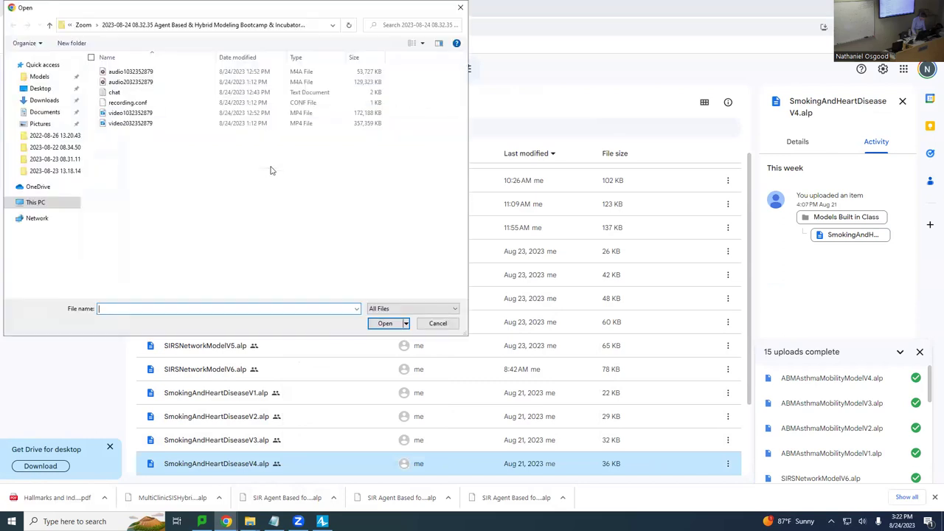
{"action": "left_click", "coordinate": [56, 77]}
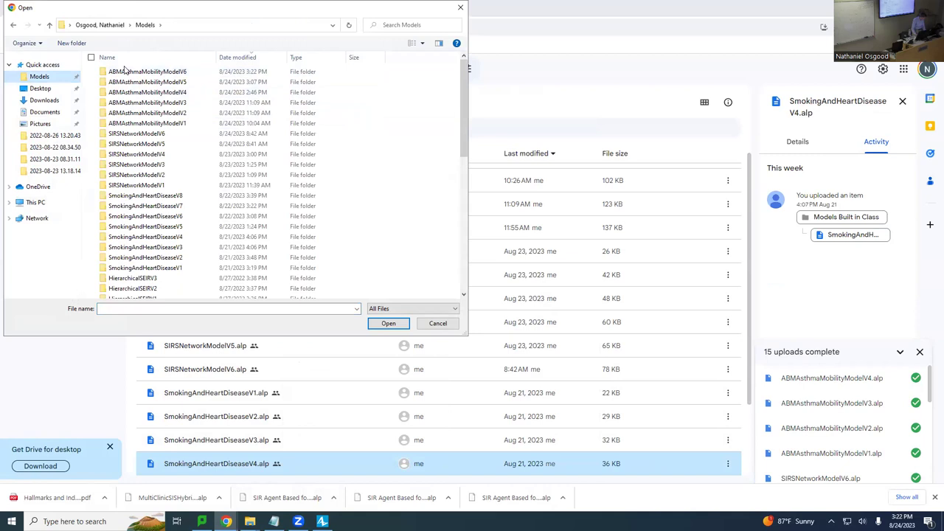
{"action": "double_click", "coordinate": [125, 72]}
{"action": "double_click", "coordinate": [126, 73]}
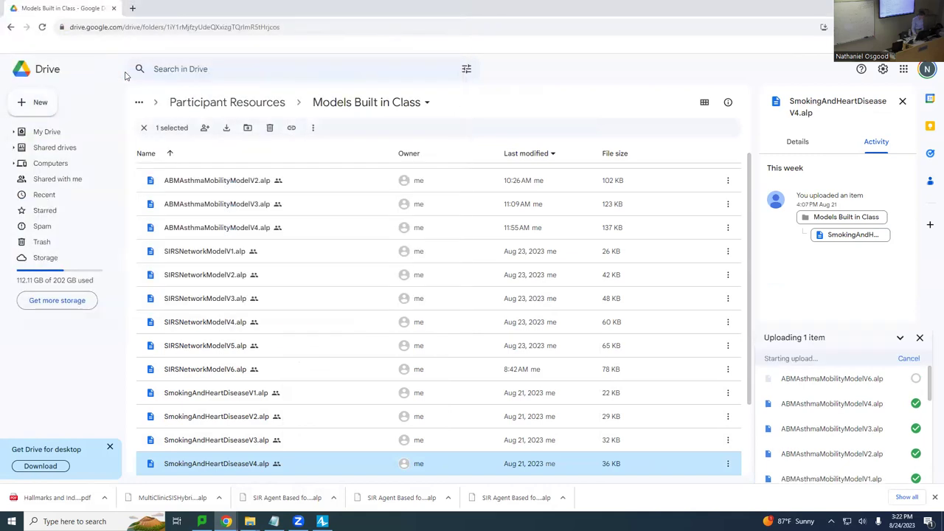